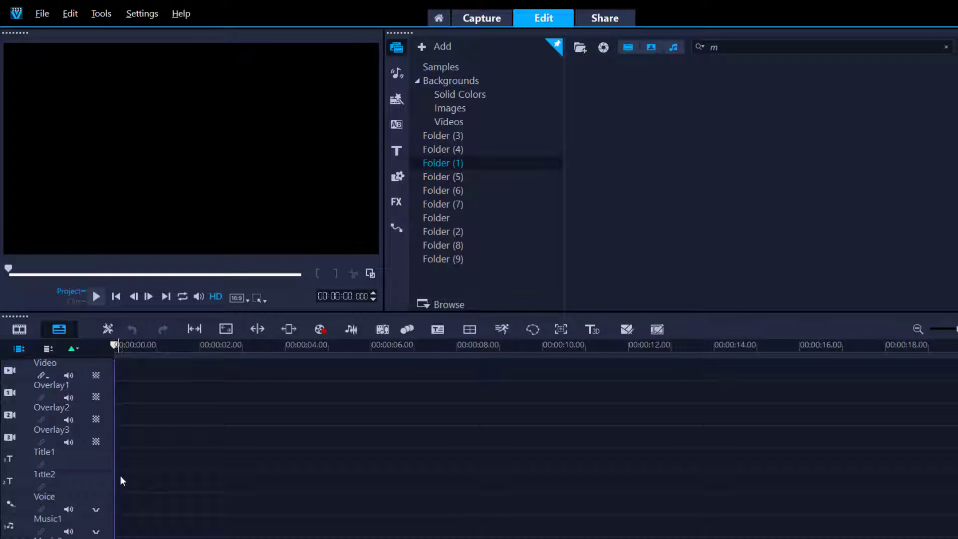
Step: Start a new title near the beginning of the Title1 track and set its font colour to bright green
double_click(128, 463)
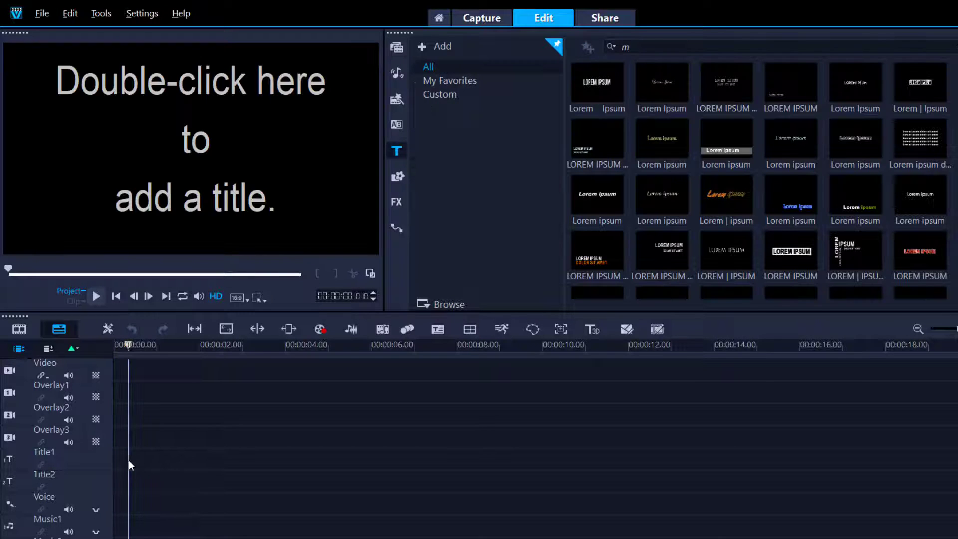
double_click(101, 157)
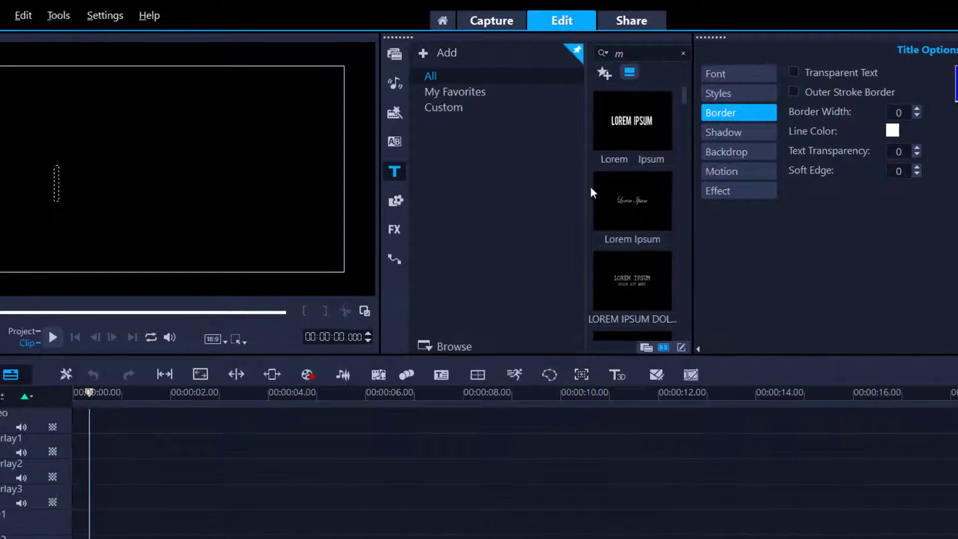
left_click(746, 74)
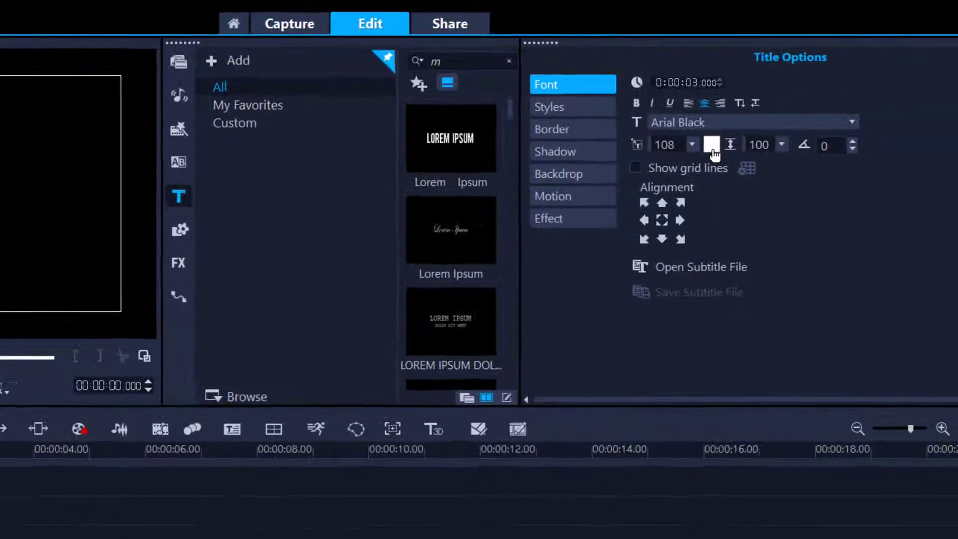
left_click(860, 126)
left_click(884, 137)
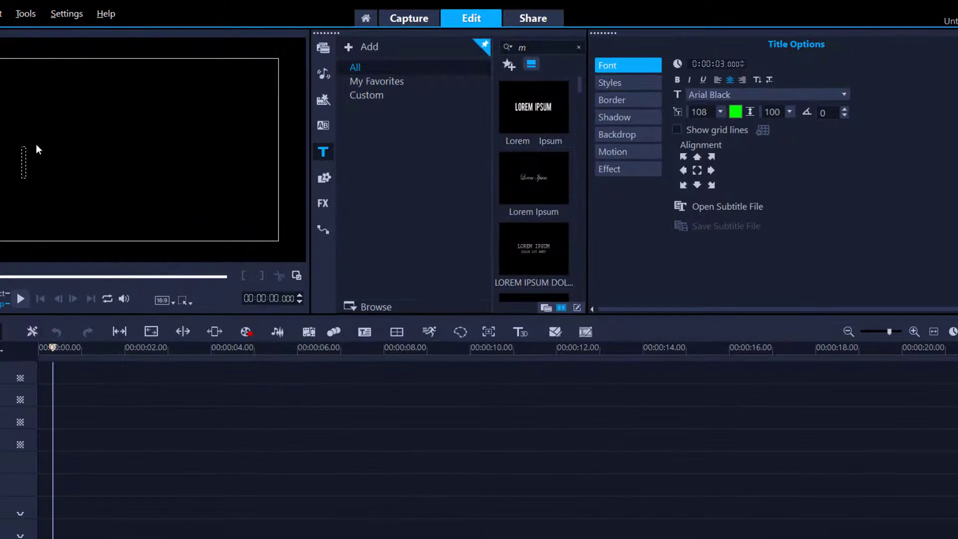
Step: Enter GRIPPS as the title text and align it to the centre of the frame
type("GR")
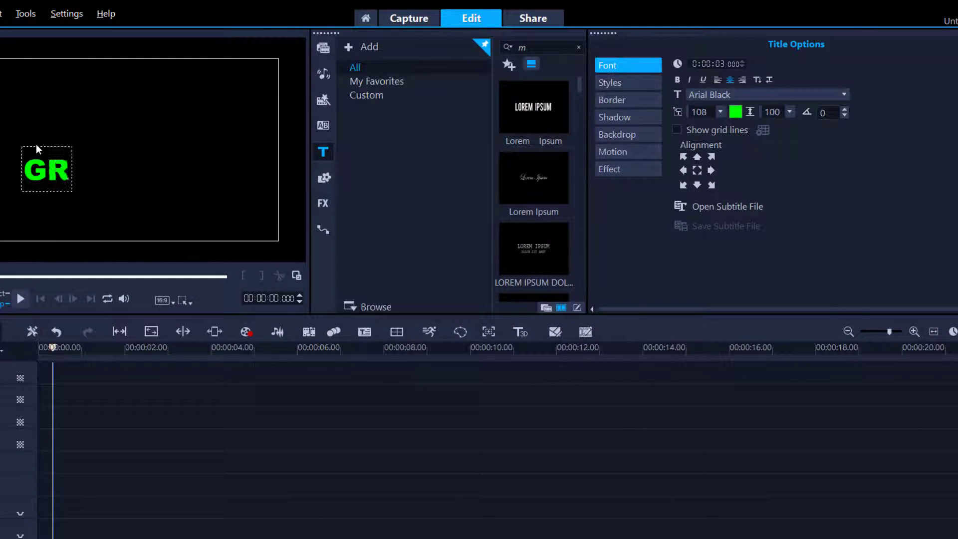
type("IPPS")
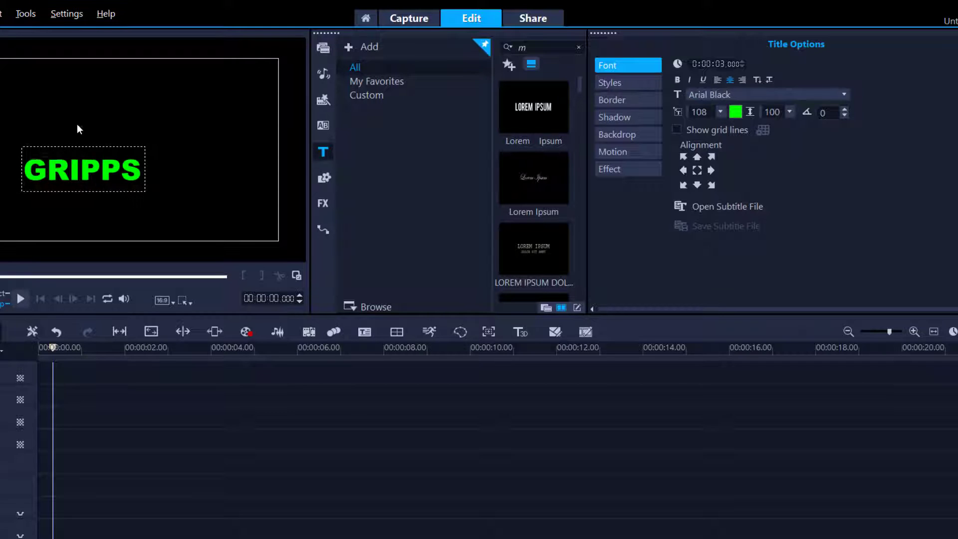
left_click(695, 172)
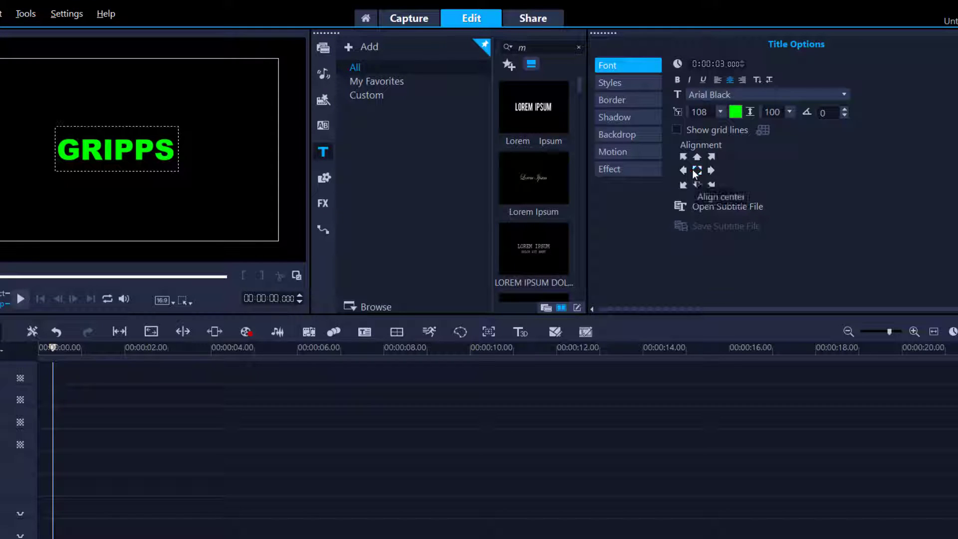
Step: Give the GRIPPS title a white outer stroke border with a width of 30
left_click(633, 101)
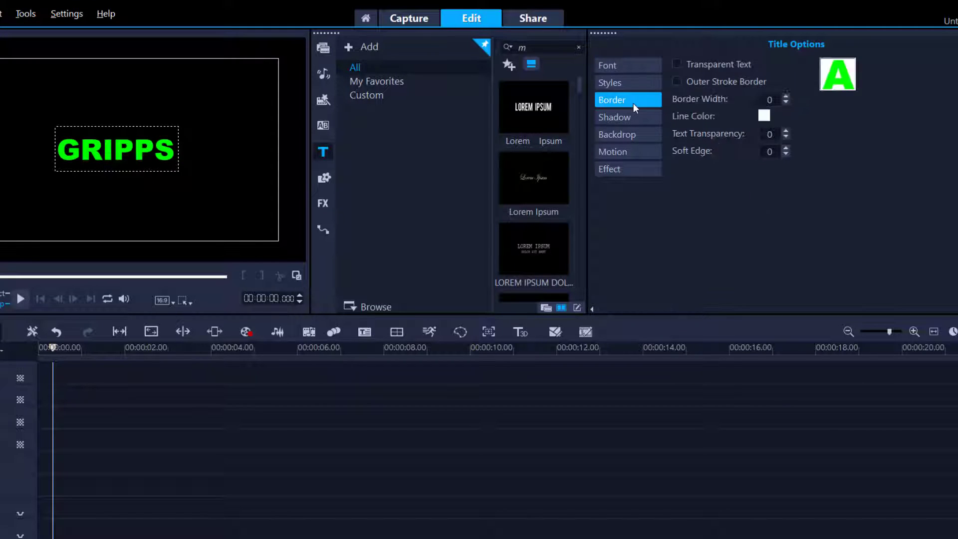
left_click(677, 81)
left_click(769, 99)
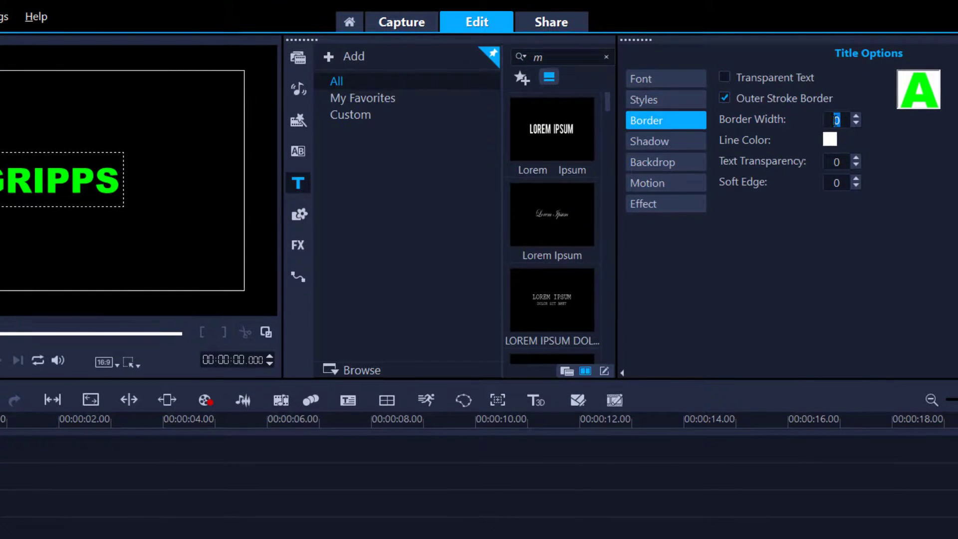
type("30")
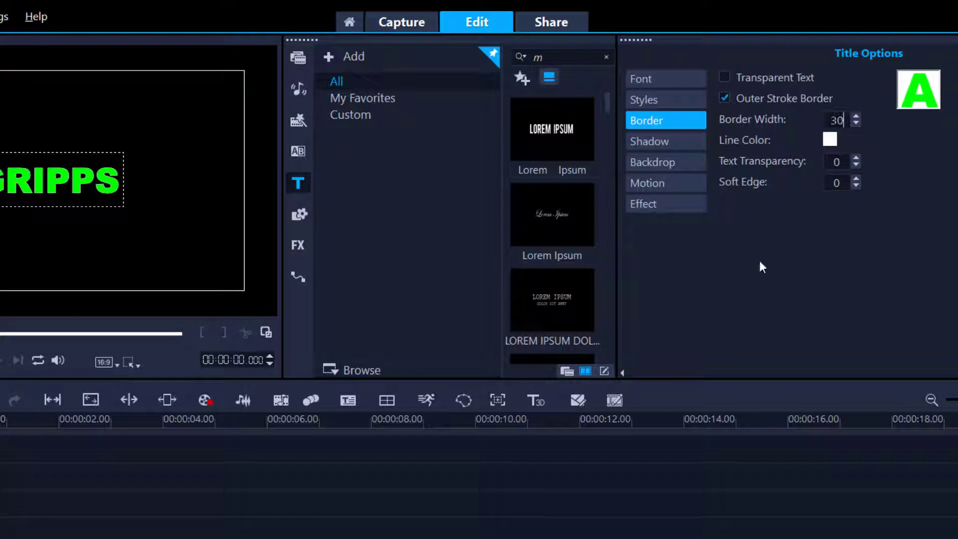
key("Return")
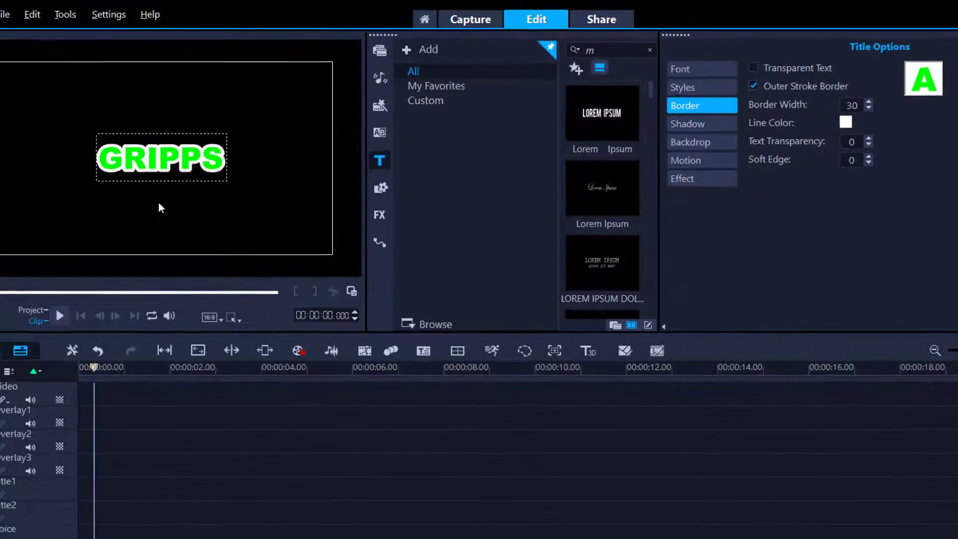
Step: Move the GRIPPS clip to the very start of the timeline and enlarge its text to about font size 192
left_click(206, 465)
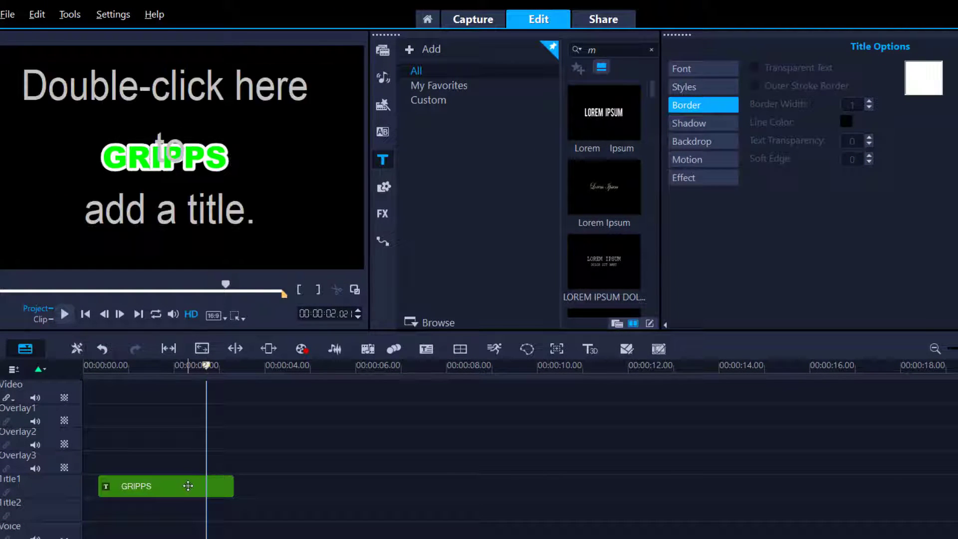
left_click_drag(188, 485, 173, 488)
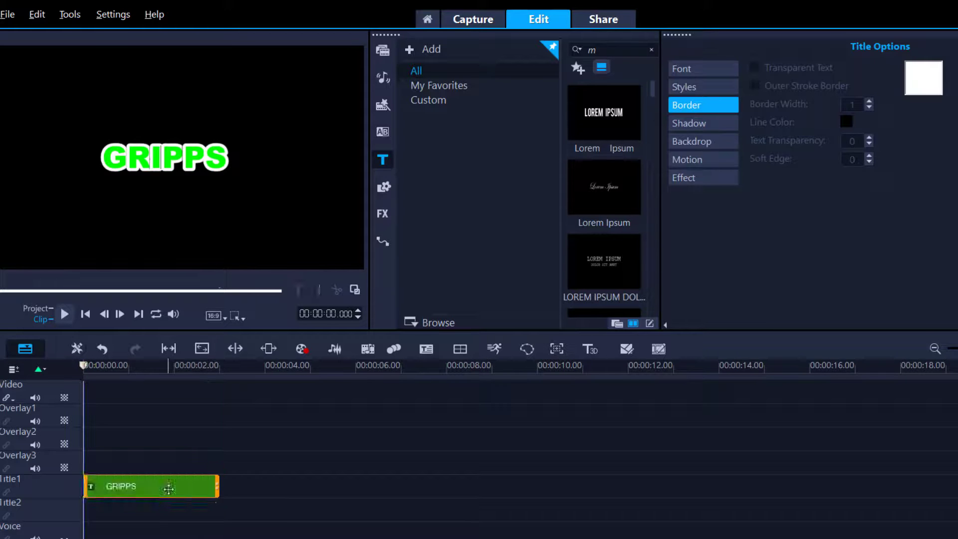
double_click(169, 489)
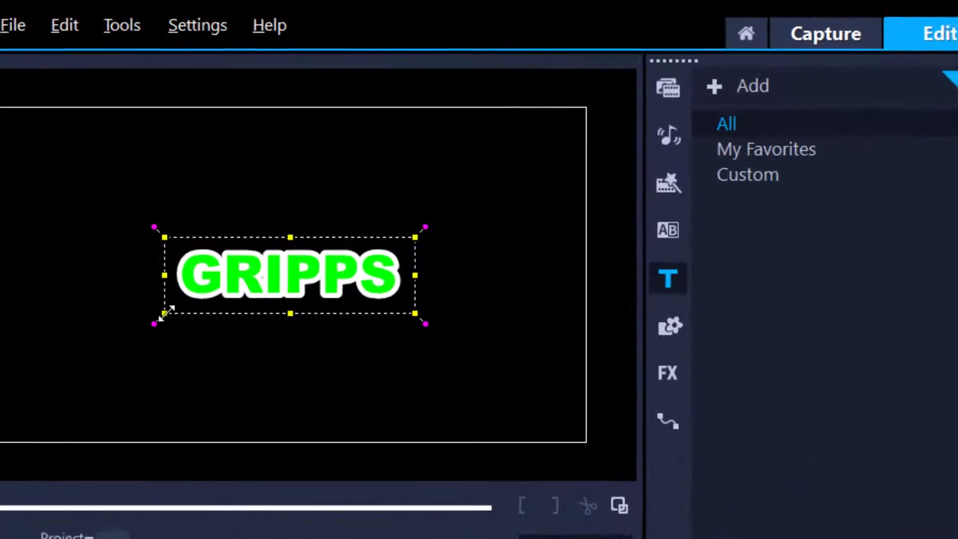
left_click_drag(165, 314, 103, 360)
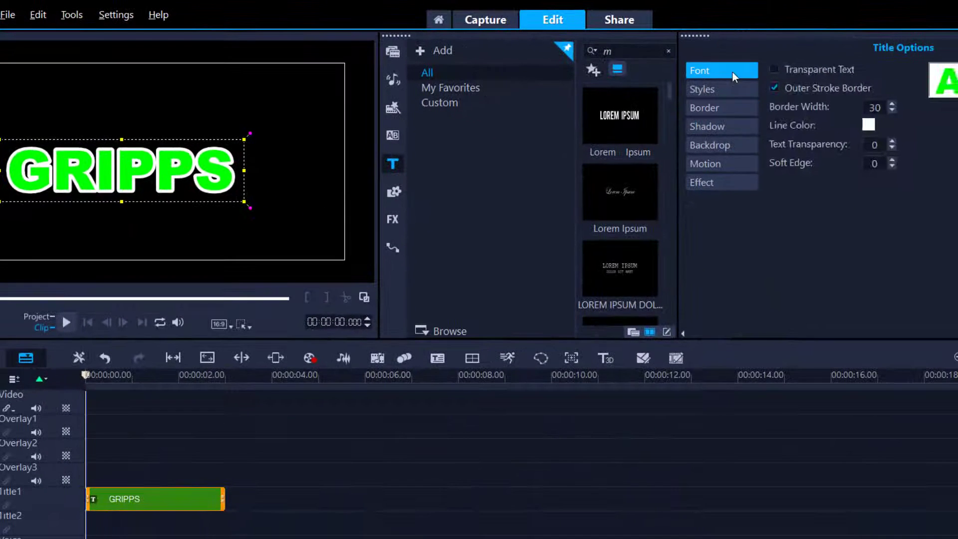
Step: Centre the enlarged GRIPPS title in the frame, repeating the centre alignment after reselecting the clip
left_click(733, 75)
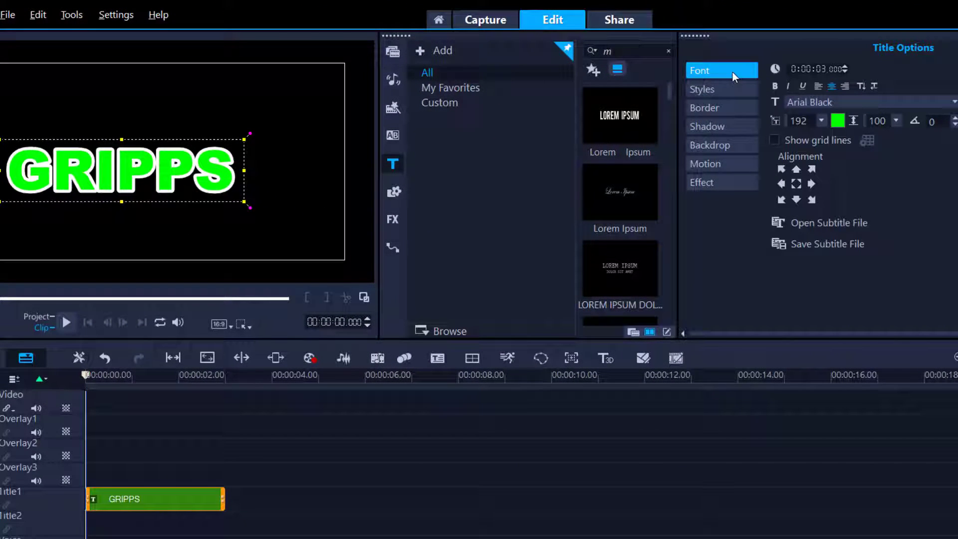
left_click(797, 183)
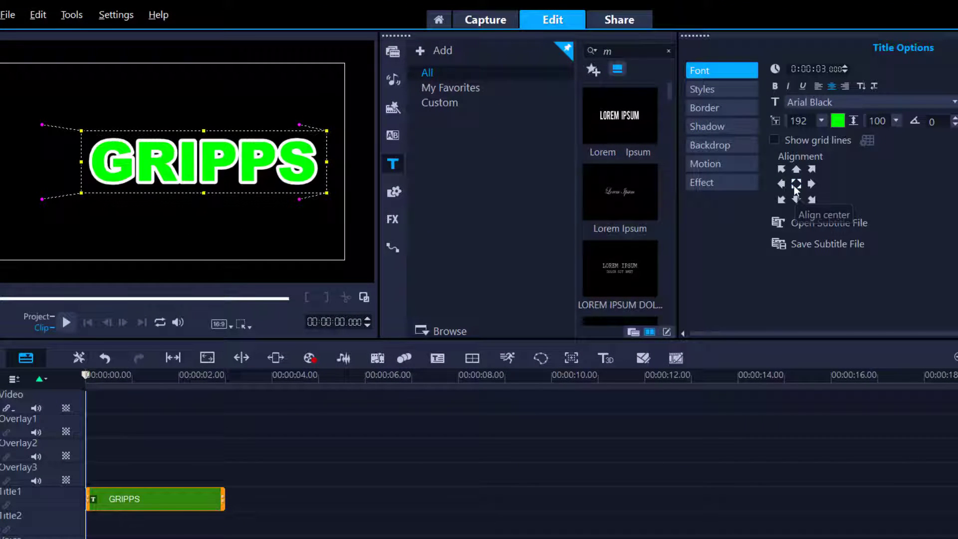
left_click(157, 435)
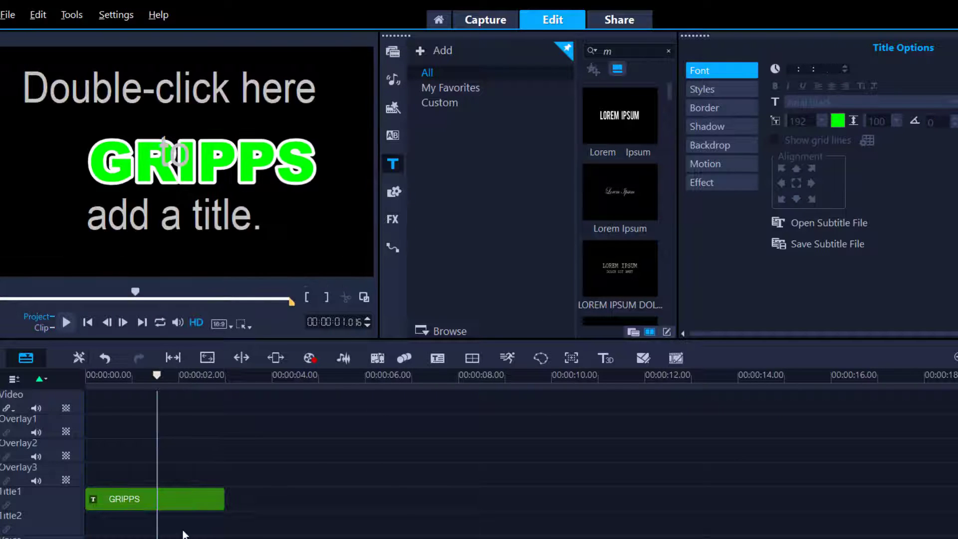
left_click(166, 501)
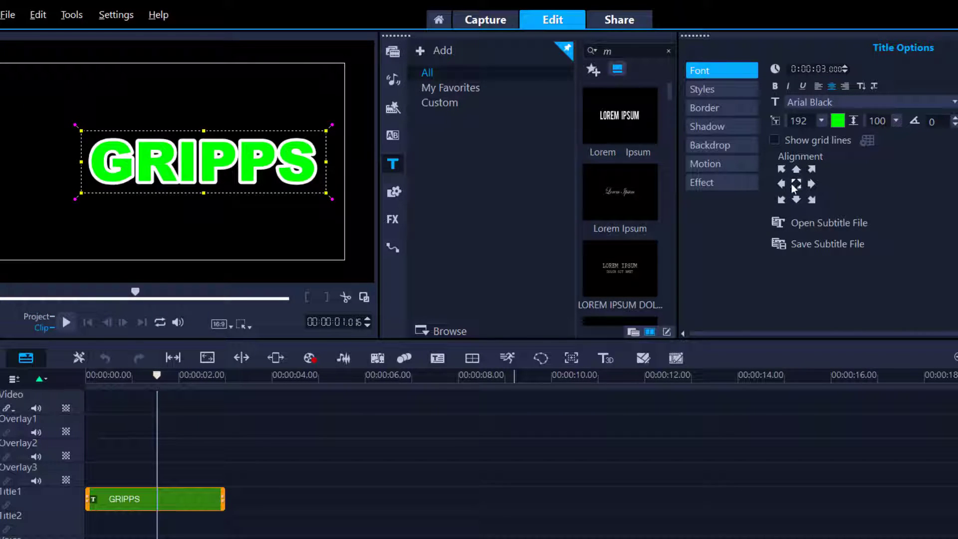
left_click(796, 185)
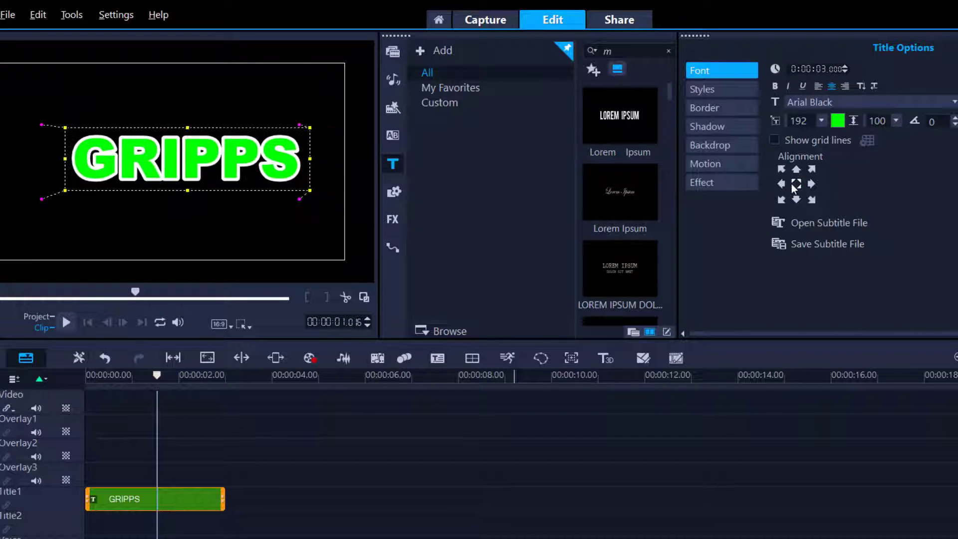
left_click(169, 436)
left_click_drag(168, 376, 115, 379)
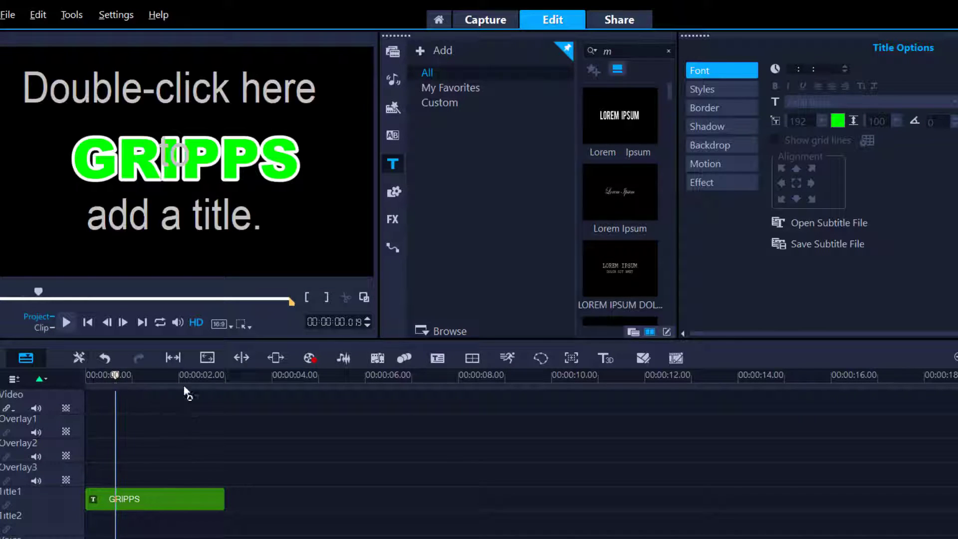
Step: Search the video filters for "m" and apply the Mosaic filter to the GRIPPS title clip
left_click(392, 221)
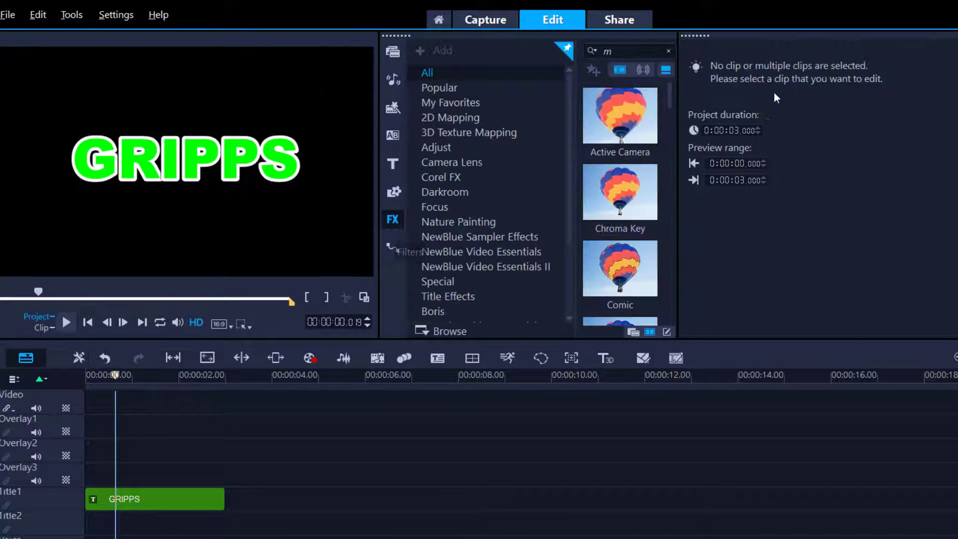
left_click(633, 332)
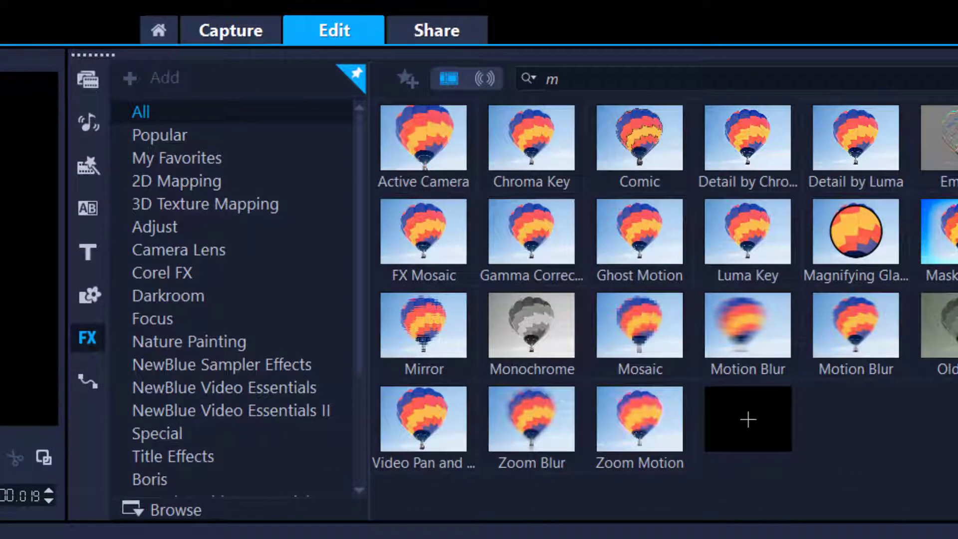
key("BackSpace")
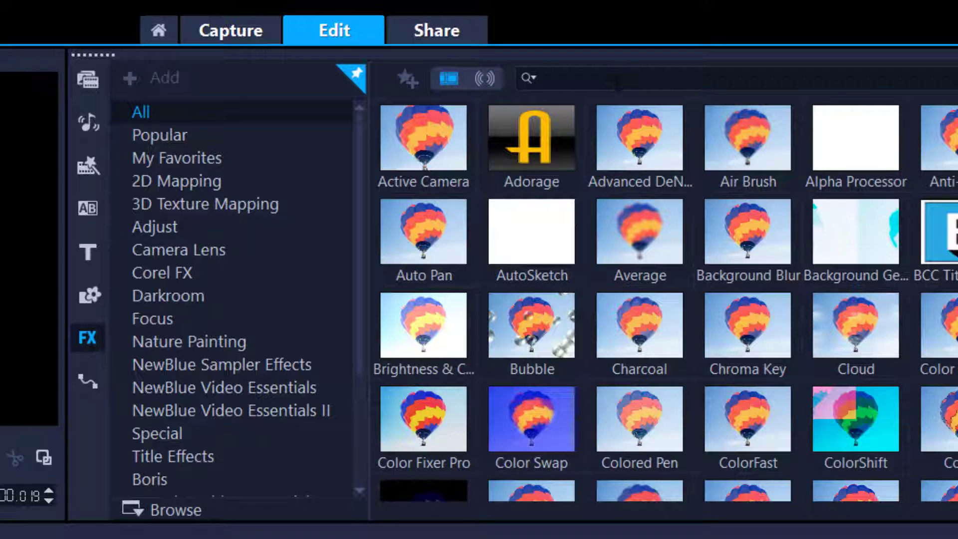
type("m")
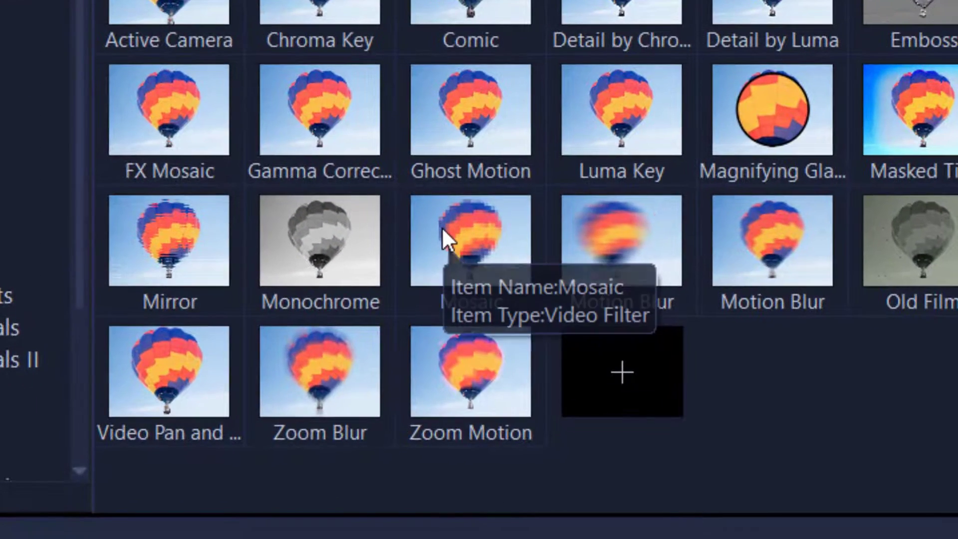
left_click_drag(443, 235, 50, 439)
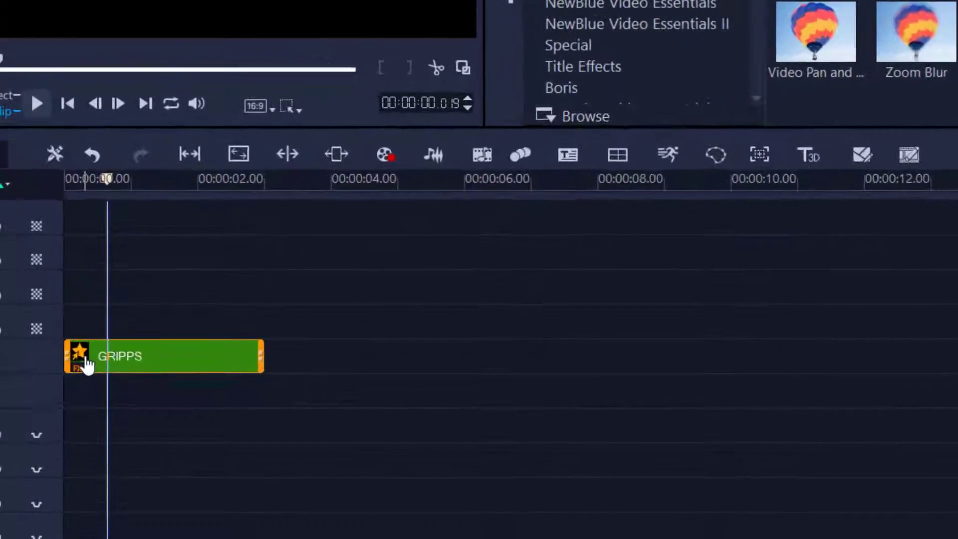
Step: Open the title's Mosaic filter for customization and add a keyframe at 0:00:01.10
right_click(64, 415)
mouse_move(88, 416)
left_click(261, 364)
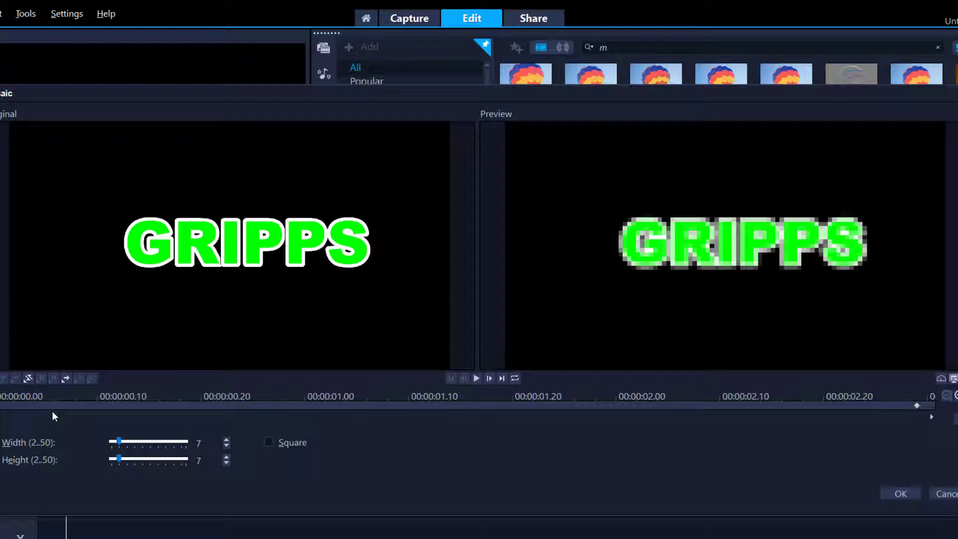
left_click(118, 403)
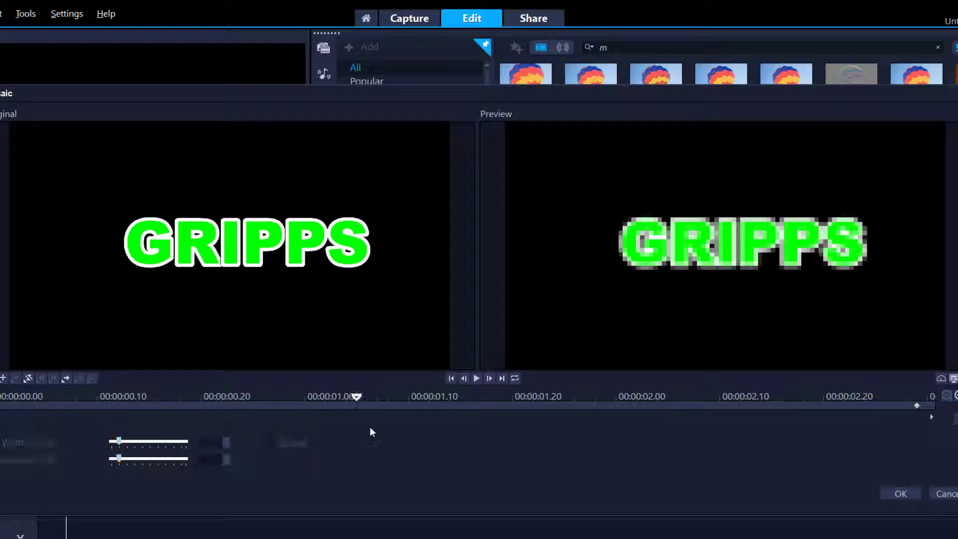
left_click_drag(376, 431, 408, 433)
left_click(3, 378)
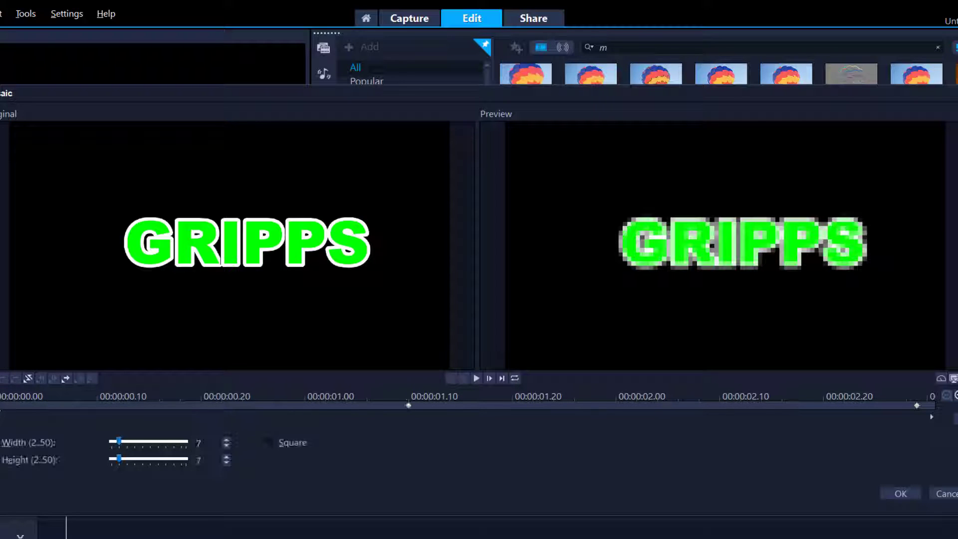
Step: Set the first keyframe's mosaic width and height to 2, and copy and paste these settings to all keyframes to its right
left_click_drag(119, 441, 108, 463)
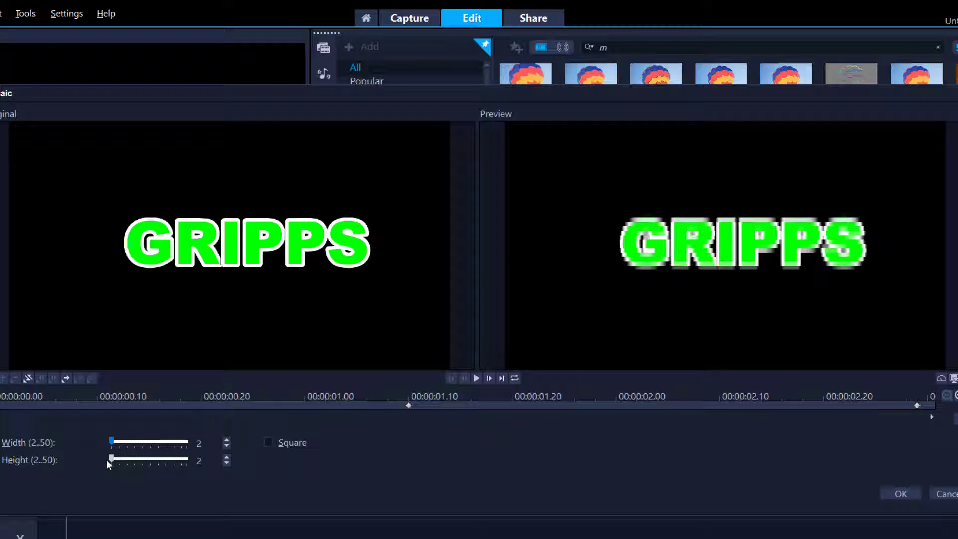
right_click(3, 410)
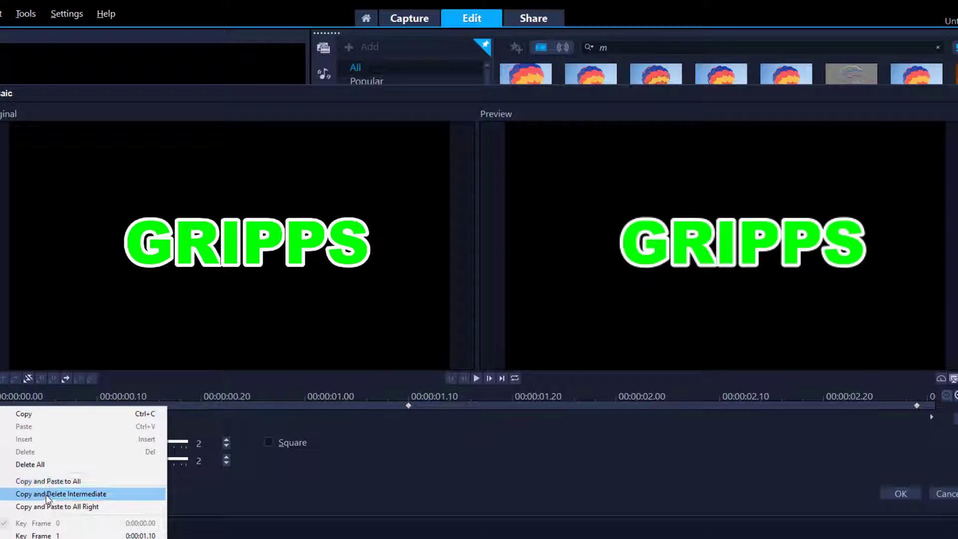
left_click(47, 507)
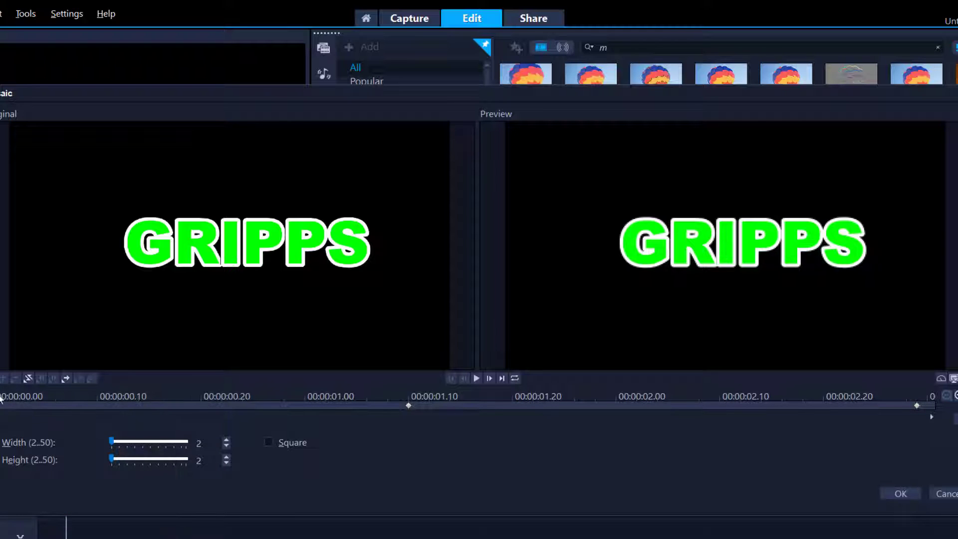
left_click(916, 406)
left_click(408, 405)
Step: Add a keyframe about three frames after the 0:00:01.10 keyframe and set its mosaic width to 33 and height to 39
left_click_drag(419, 398, 439, 398)
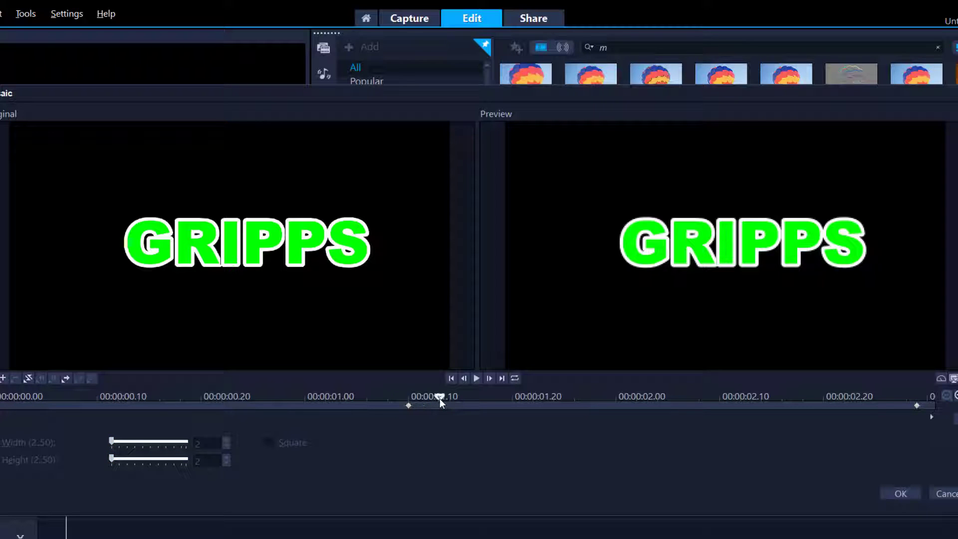
left_click(3, 379)
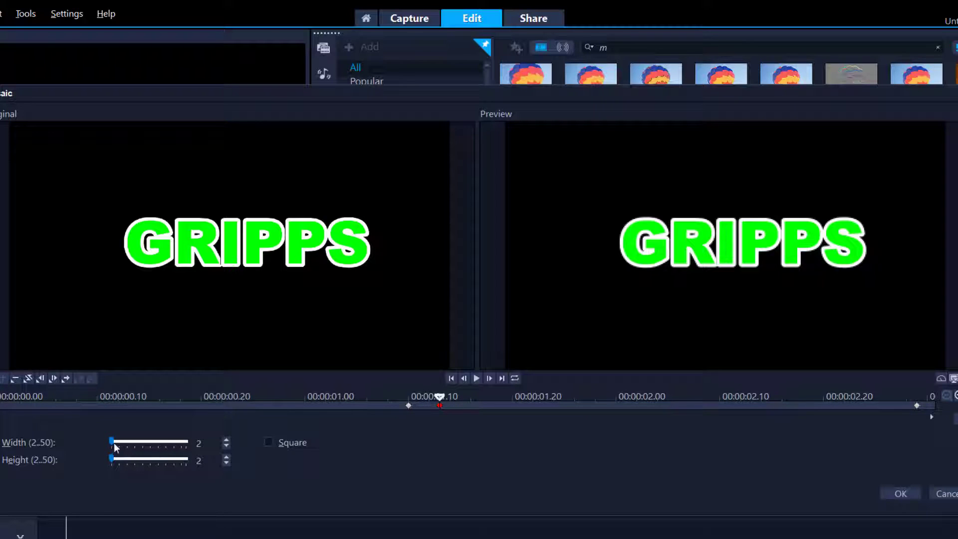
left_click_drag(113, 442, 172, 461)
Step: Add another mosaic keyframe about three frames after the pixelated one and set its width to 48 and height to 15
left_click(464, 398)
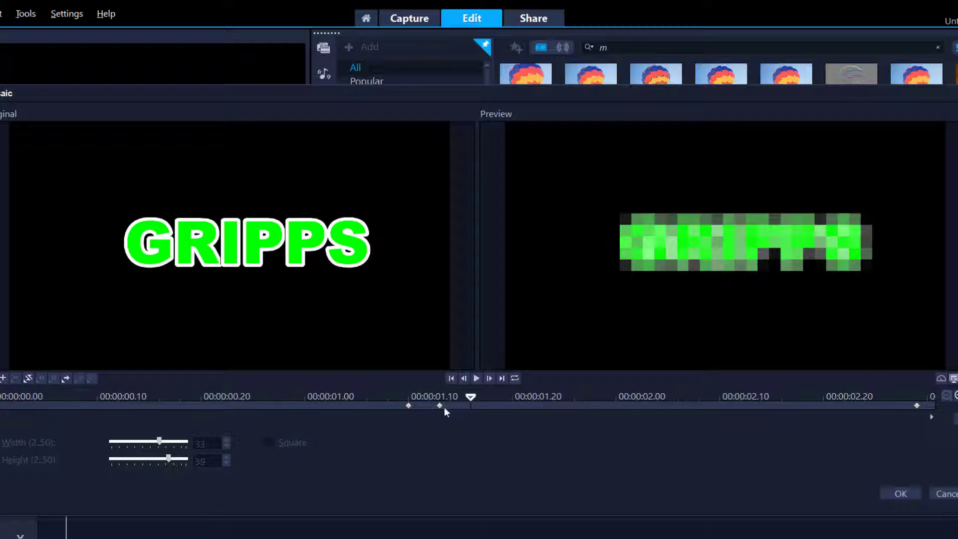
left_click(4, 378)
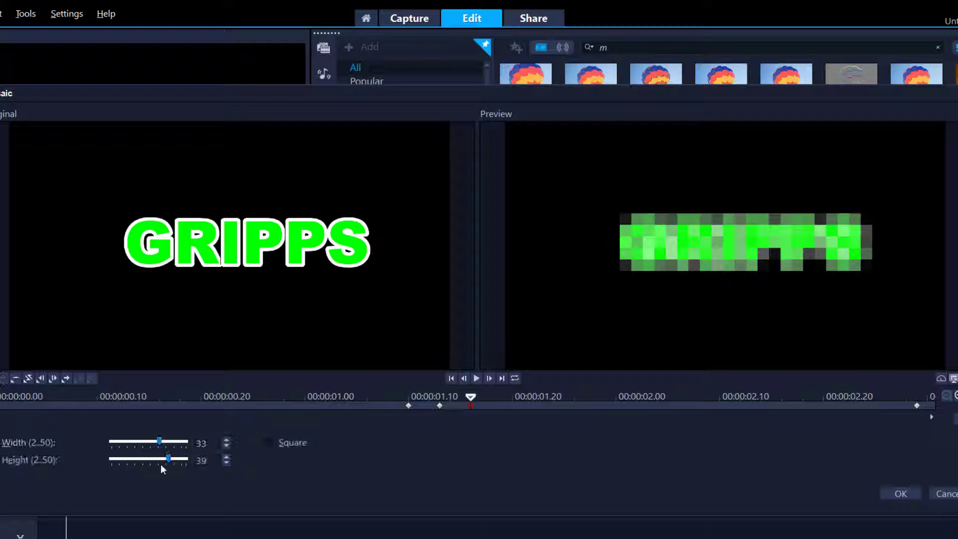
left_click_drag(168, 459, 183, 442)
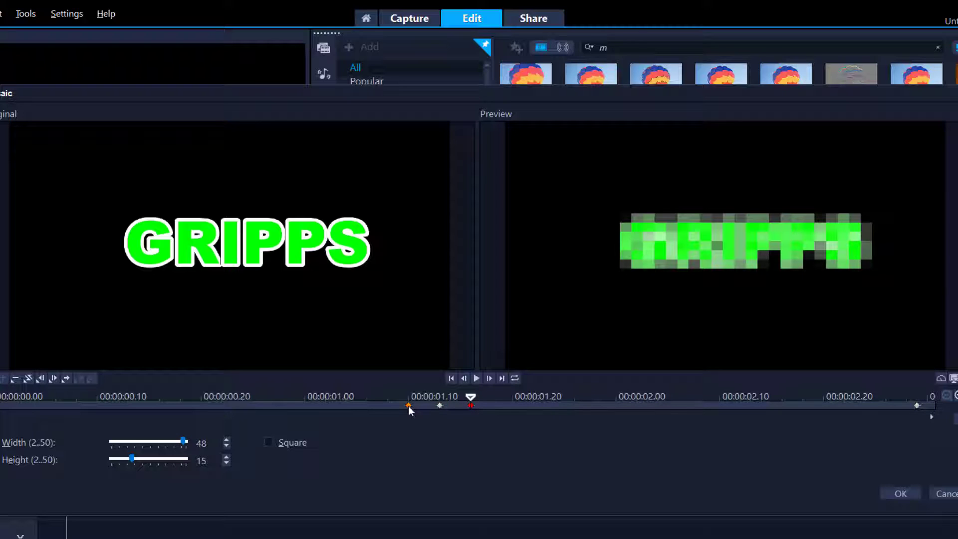
Step: Add a mosaic keyframe about five frames after the 48 by 15 one and set its width and height to 2
right_click(409, 405)
left_click(429, 412)
left_click_drag(470, 400, 524, 402)
right_click(521, 403)
left_click(549, 426)
left_click(411, 407)
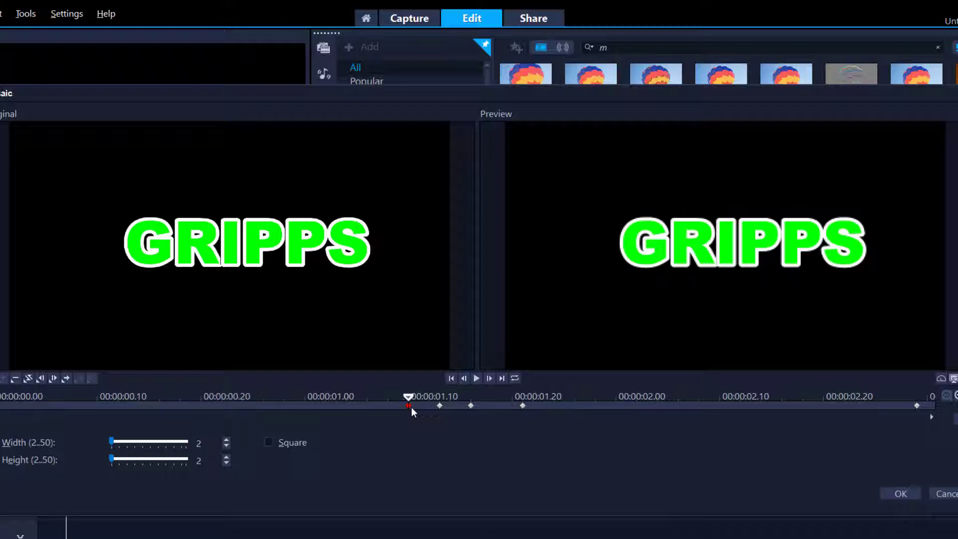
left_click(523, 405)
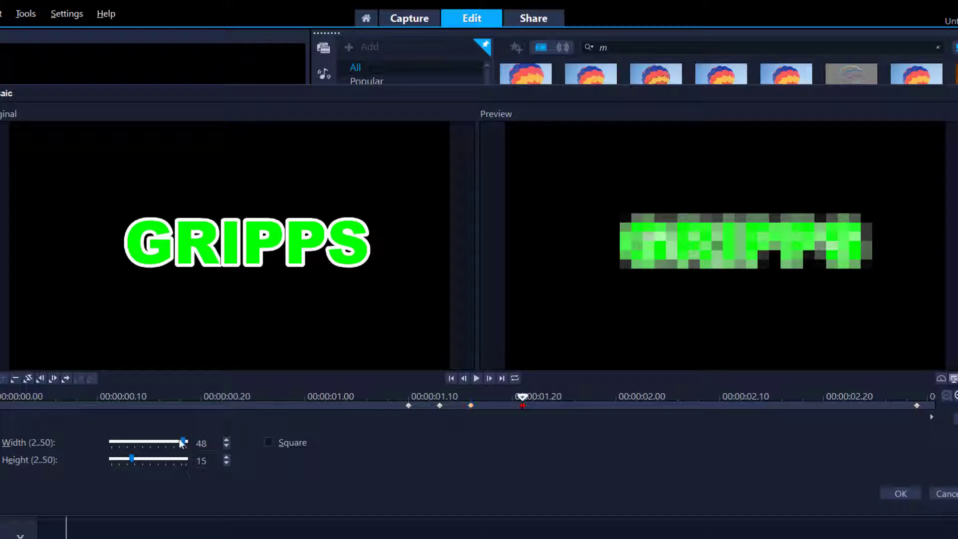
left_click_drag(132, 458, 100, 457)
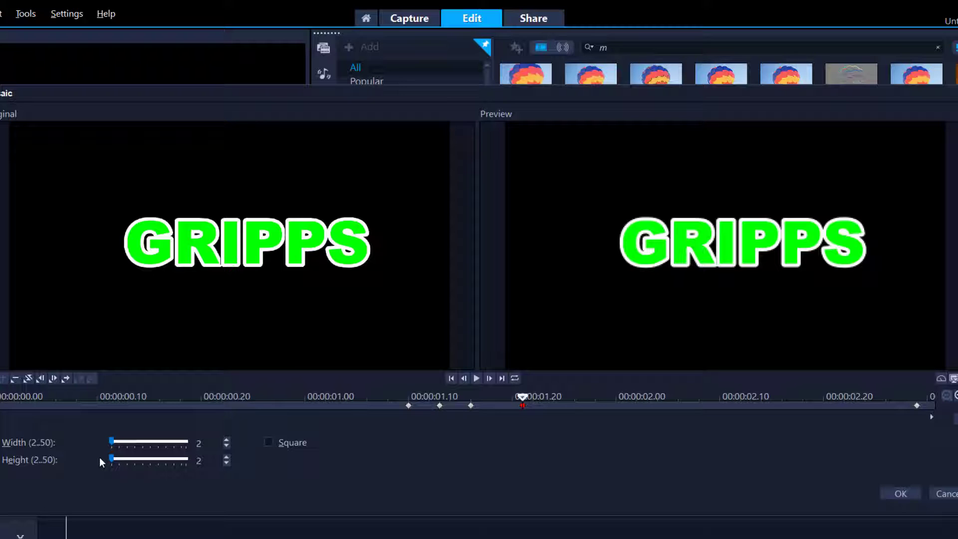
Step: Accept the Mosaic filter settings and play the project from the start
left_click(901, 493)
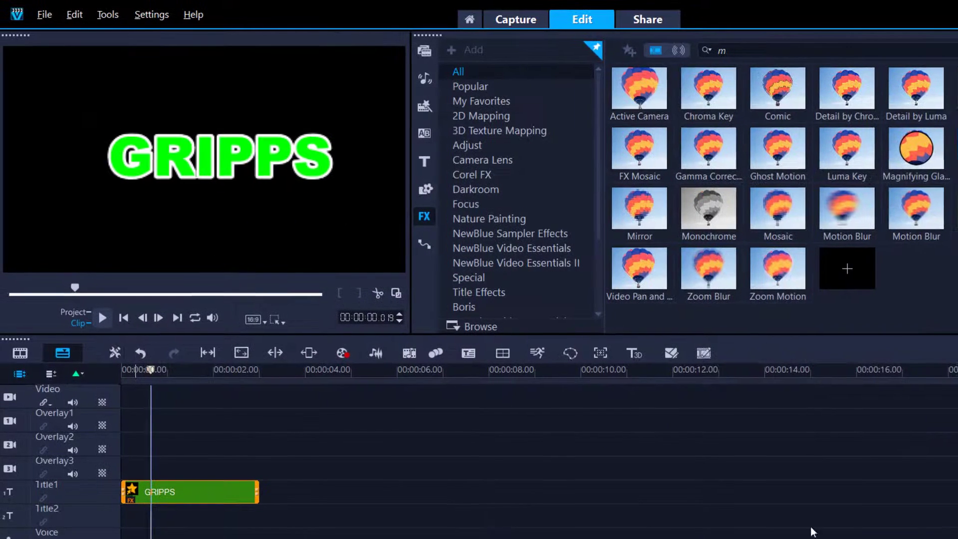
left_click_drag(144, 370, 121, 370)
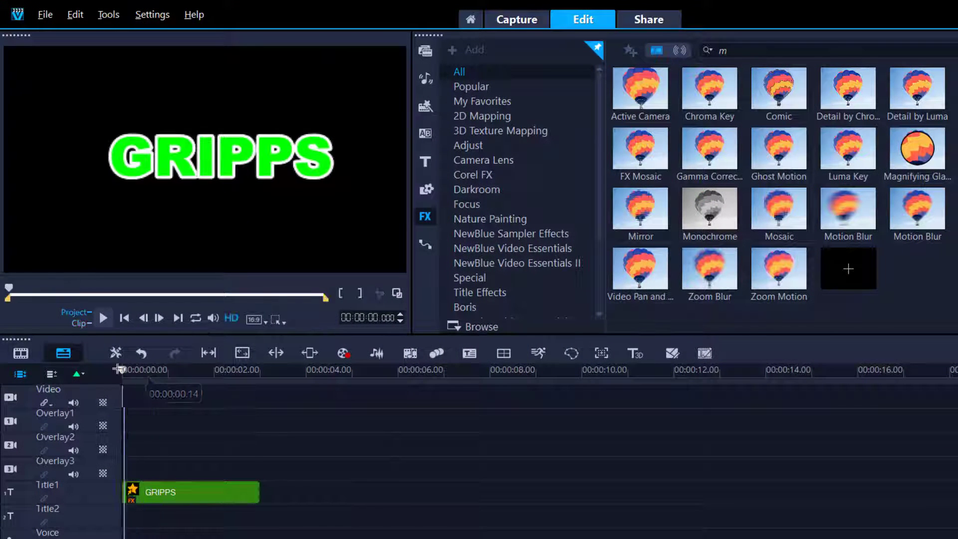
key("space")
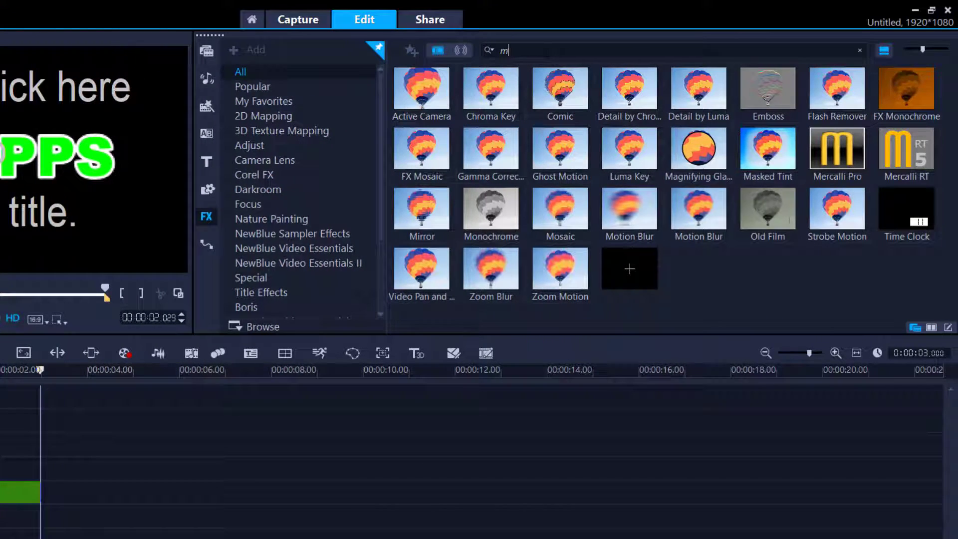
Step: Search the video filters for "ea" and apply the Earthquake filter to the GRIPPS title clip
key("BackSpace")
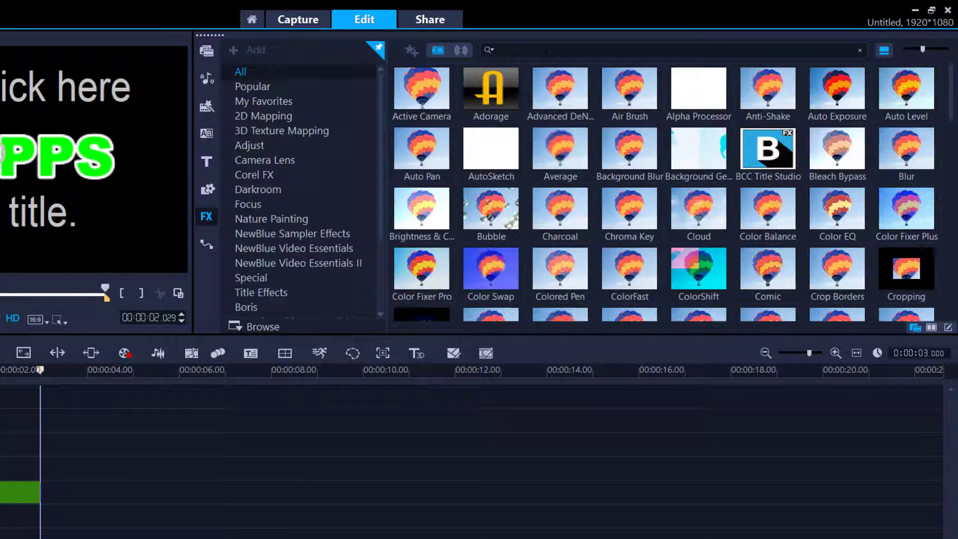
type("ea")
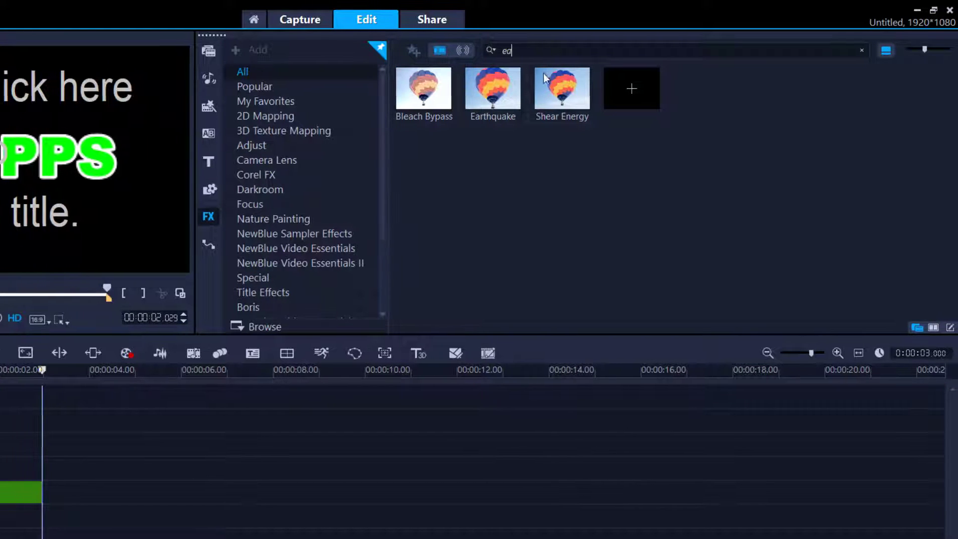
left_click_drag(504, 86, 15, 461)
left_click_drag(234, 461, 220, 497)
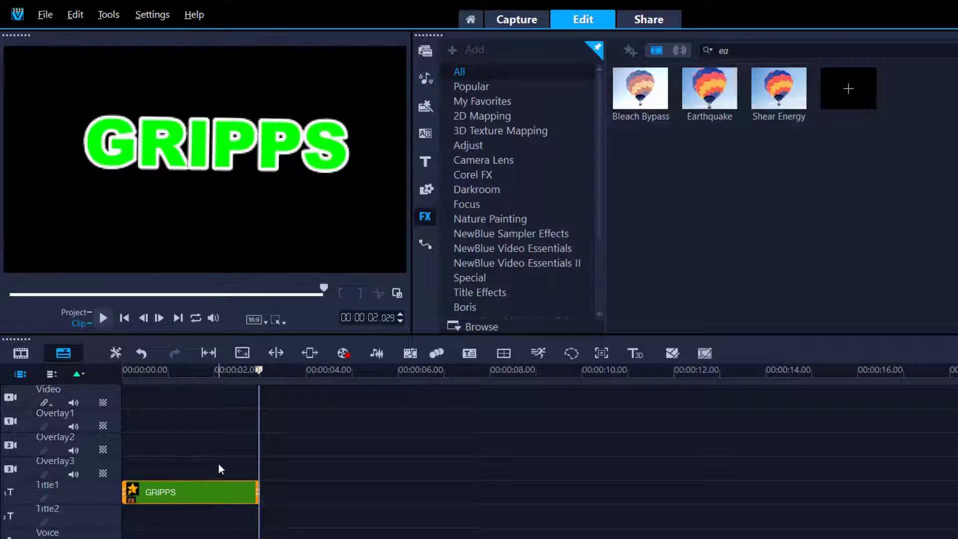
Step: Open the title's Earthquake filter for customization and add a keyframe at 00:01.10 with magnitude 0 and velocity 0
left_click(134, 493)
mouse_move(160, 498)
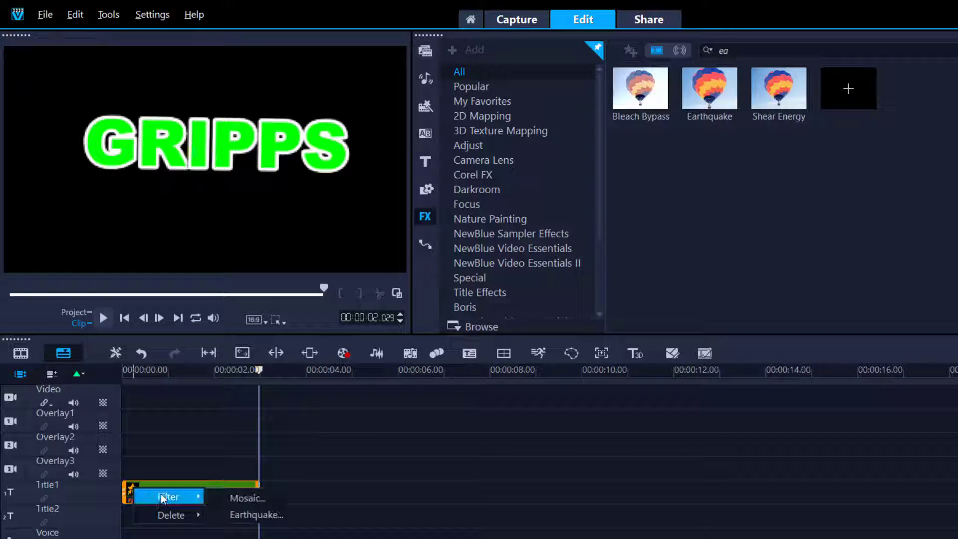
left_click(248, 514)
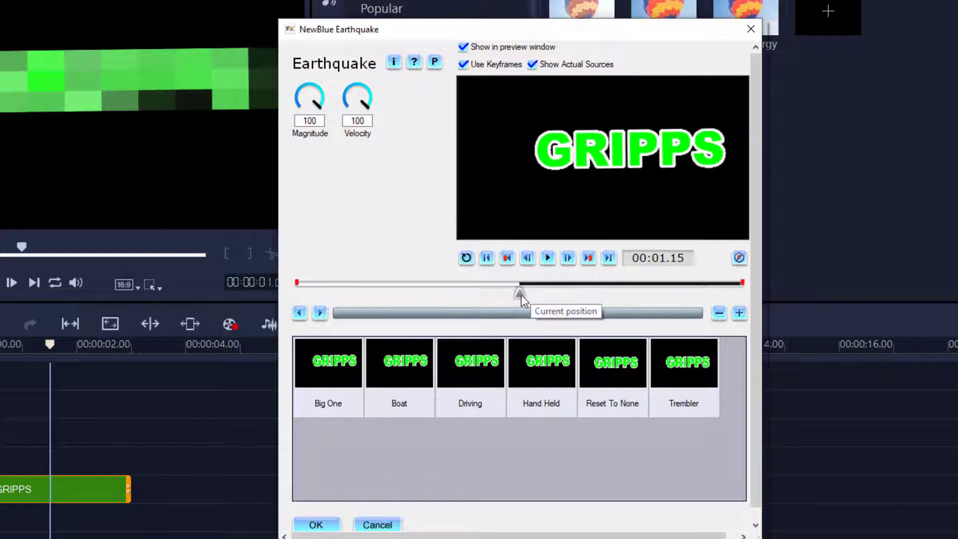
left_click_drag(519, 295, 498, 295)
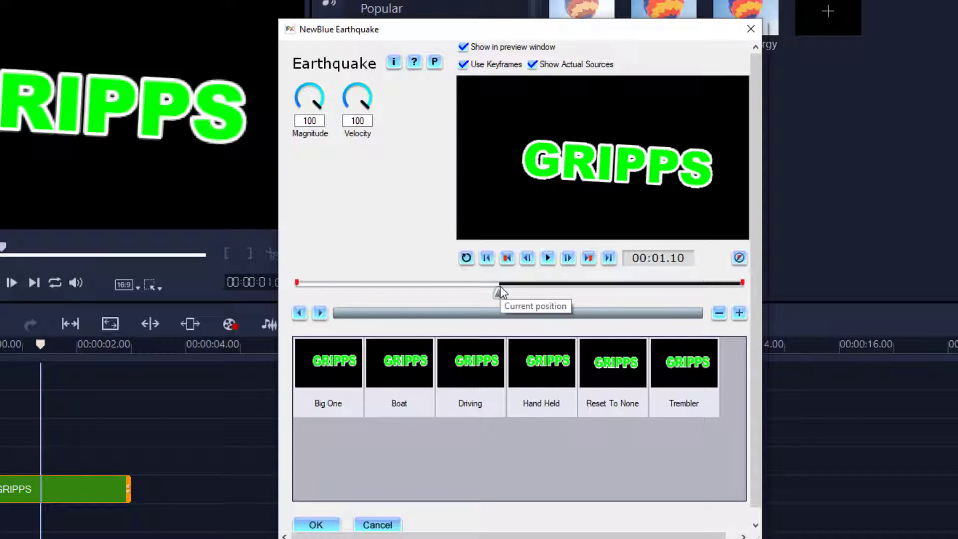
left_click_drag(309, 98, 302, 114)
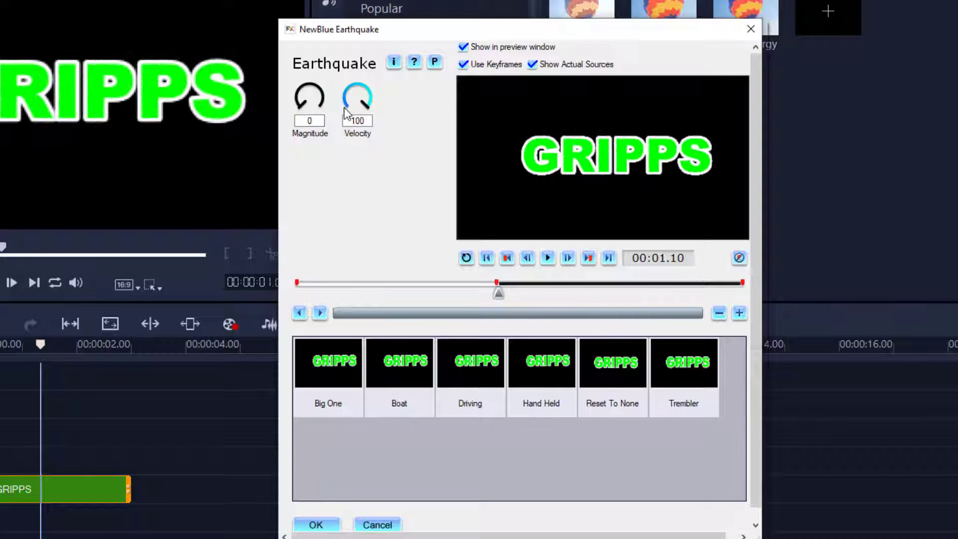
left_click_drag(357, 98, 349, 115)
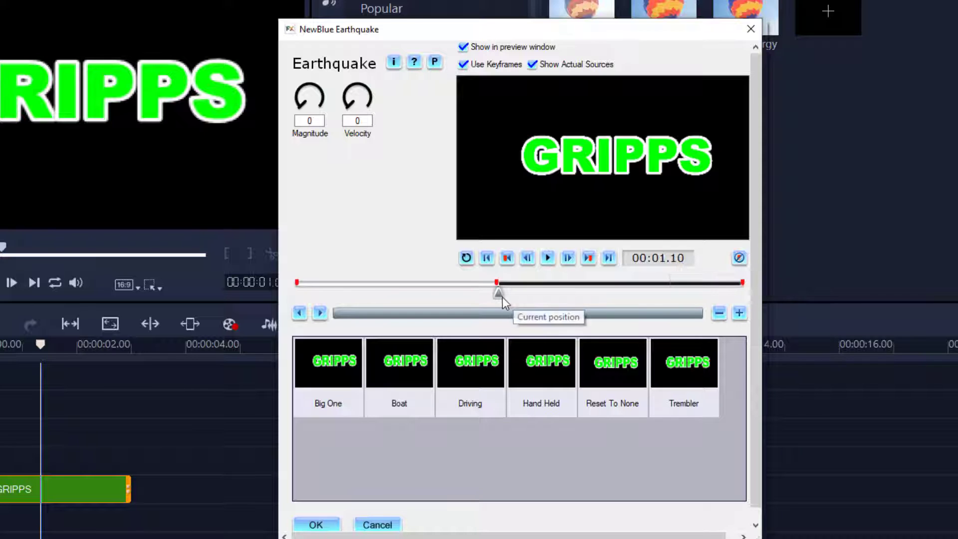
Step: Add Earthquake keyframes at 00:01.12 with magnitude 96 and velocity 31, and at 00:01.15 with magnitude 39 and velocity 53
left_click_drag(501, 297, 510, 296)
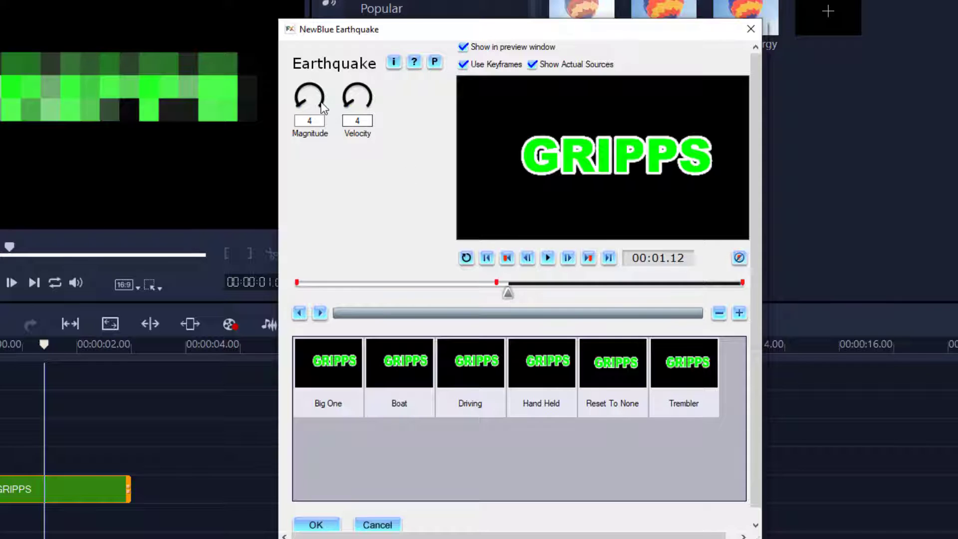
left_click_drag(324, 107, 324, 111)
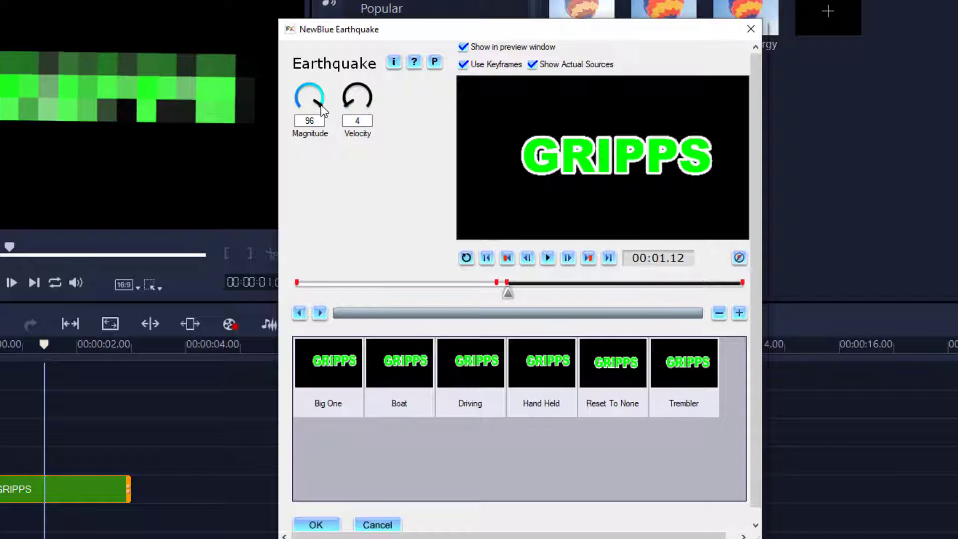
left_click(352, 97)
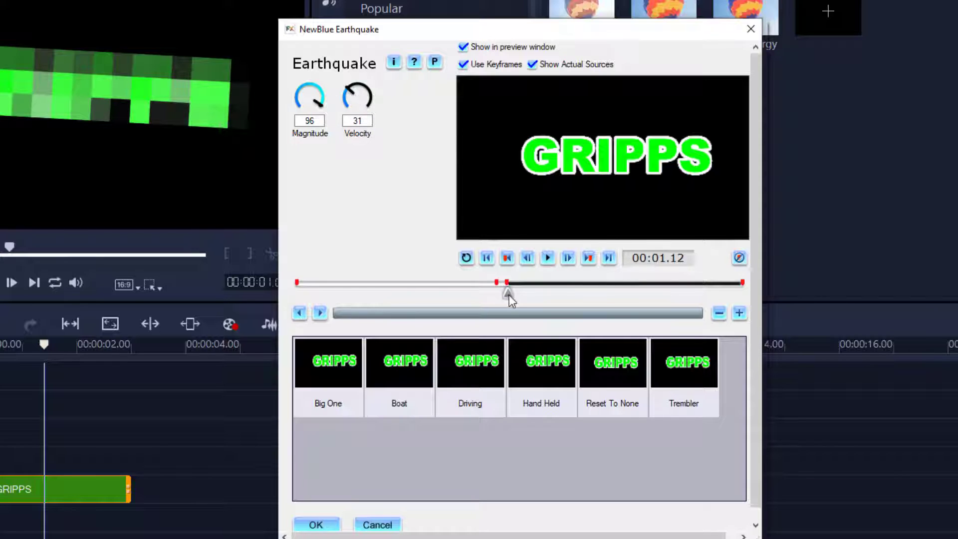
left_click_drag(509, 295, 522, 295)
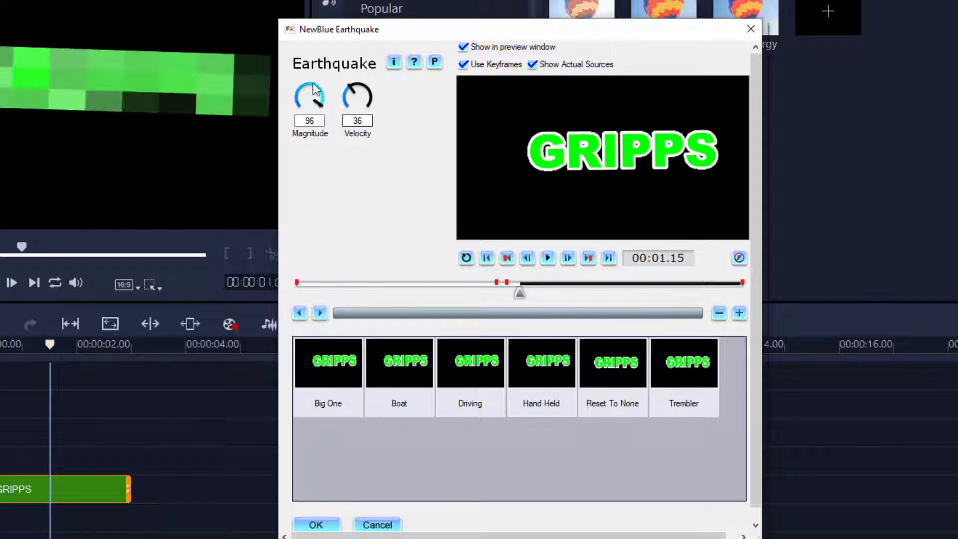
left_click(320, 95)
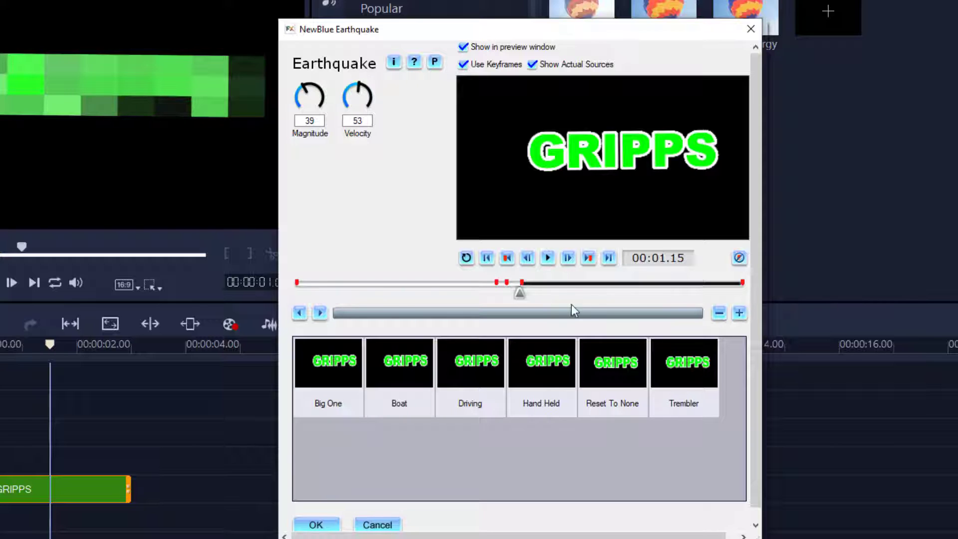
Step: Set the Earthquake magnitude and velocity to 0 at the last keyframe, 00:02.29
left_click(589, 257)
double_click(310, 120)
type("0")
double_click(355, 119)
type("0")
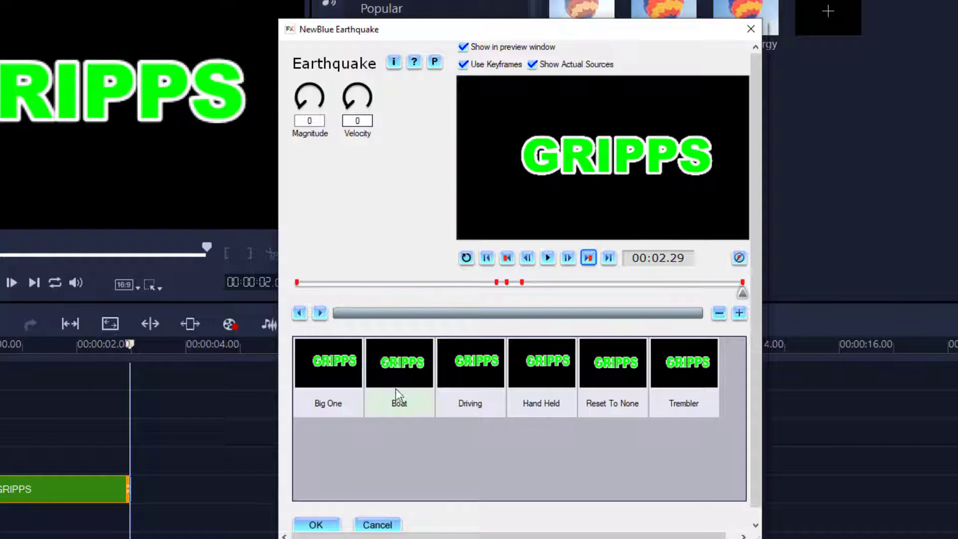
Step: Set the Earthquake magnitude and velocity to 0 at the first keyframe, 00:00.00, and play back the title clip
left_click(507, 258)
left_click(507, 257)
left_click(507, 257)
left_click(507, 257)
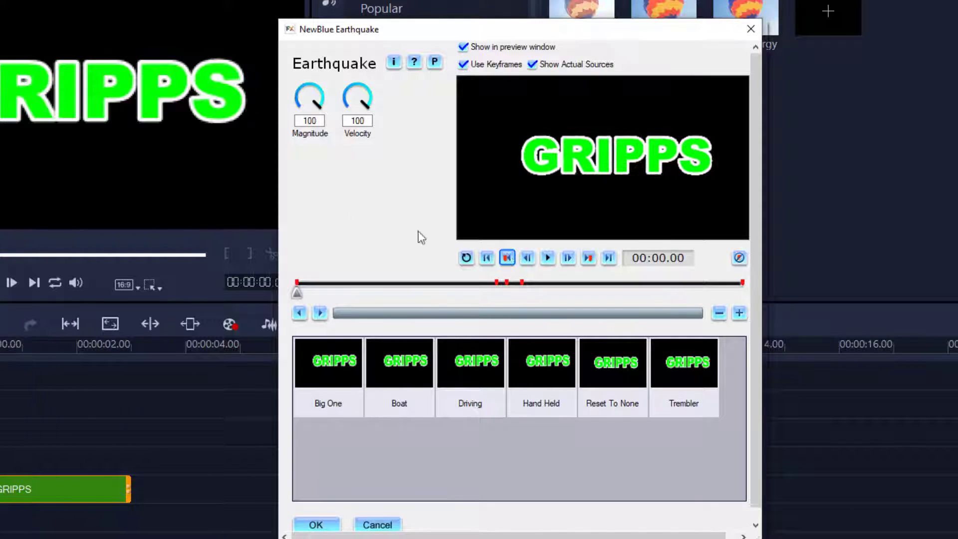
double_click(305, 121)
type("0")
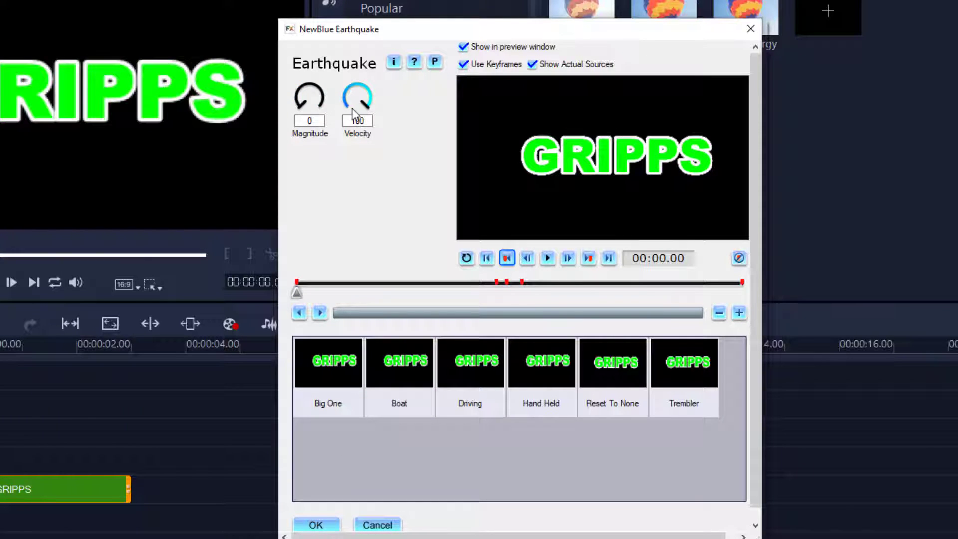
double_click(354, 120)
type("0")
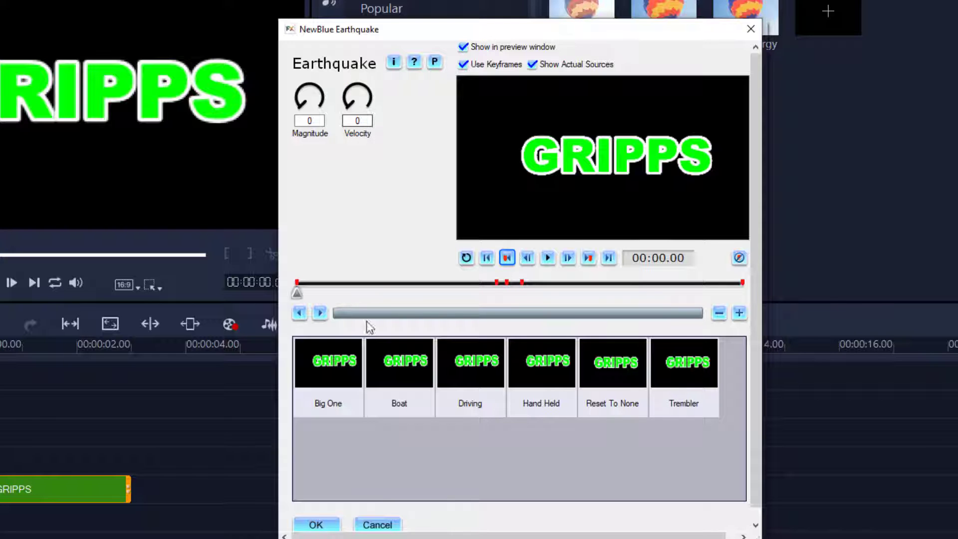
left_click(315, 524)
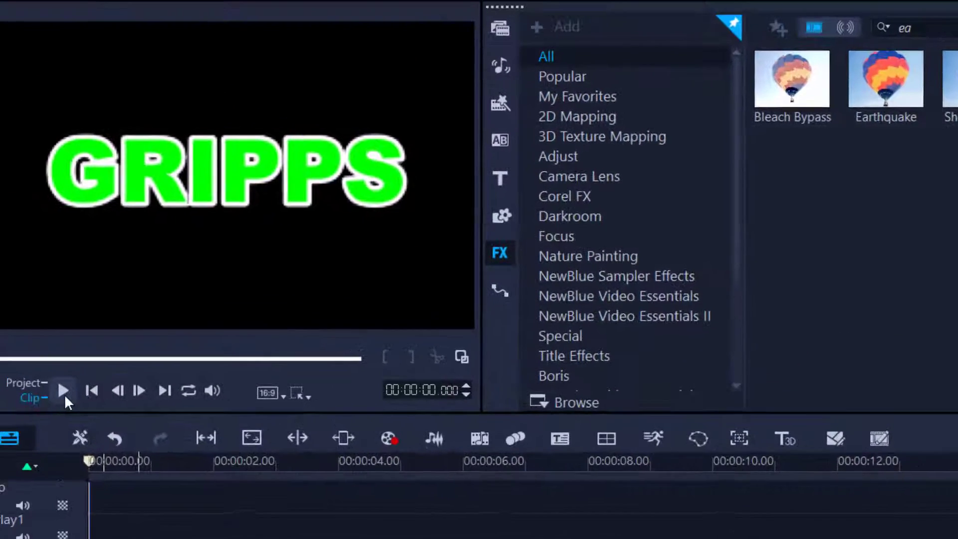
left_click(64, 392)
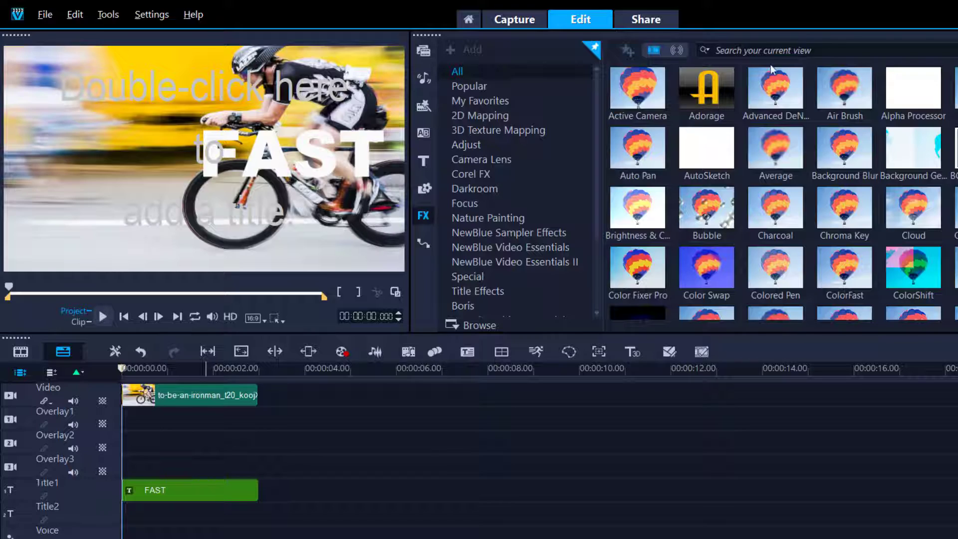
Step: Search the video filters for "fl" and apply the Flip filter to the cyclist clip on the Video track
left_click(745, 50)
type("fl")
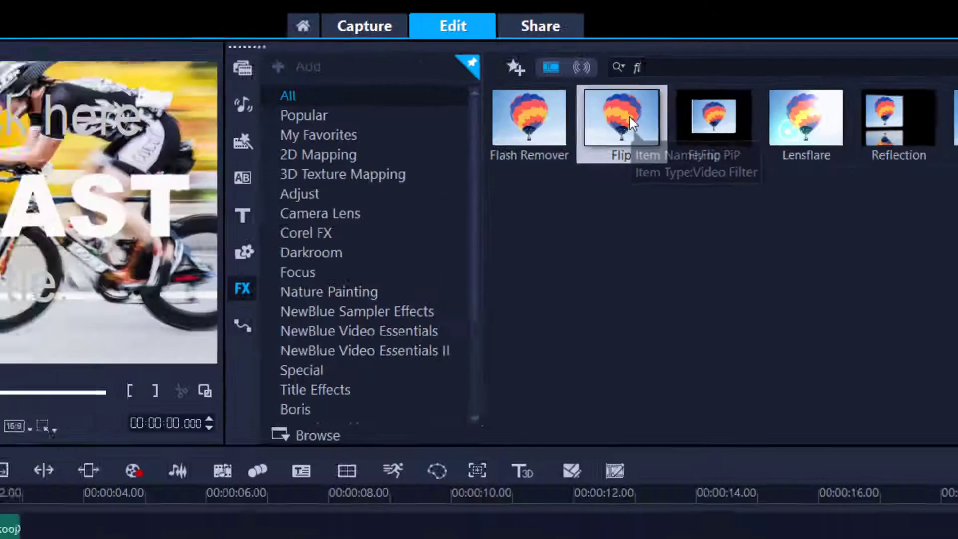
left_click_drag(493, 164, 210, 396)
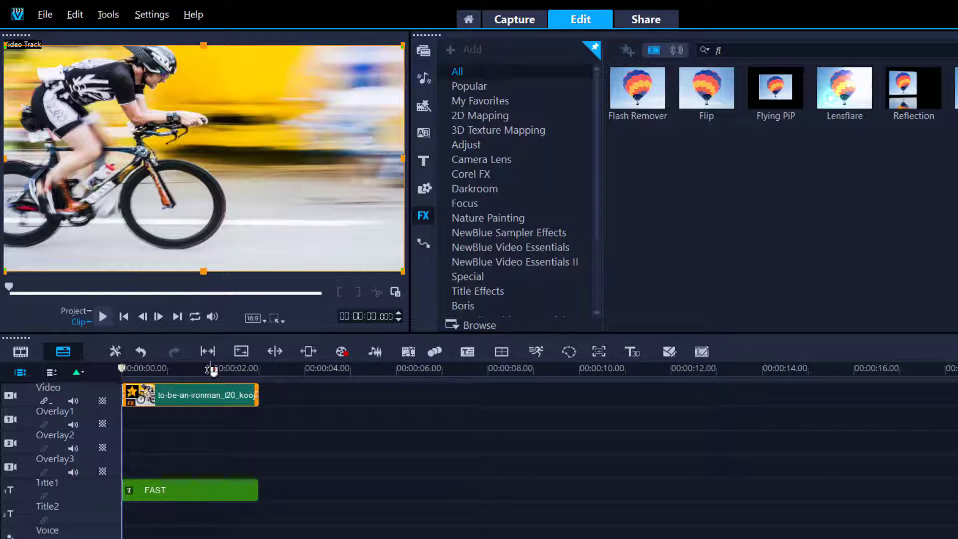
Step: Search the video filters for "gr" and apply the Gradient Fill Pro filter to the FAST title clip
left_click_drag(204, 369, 188, 369)
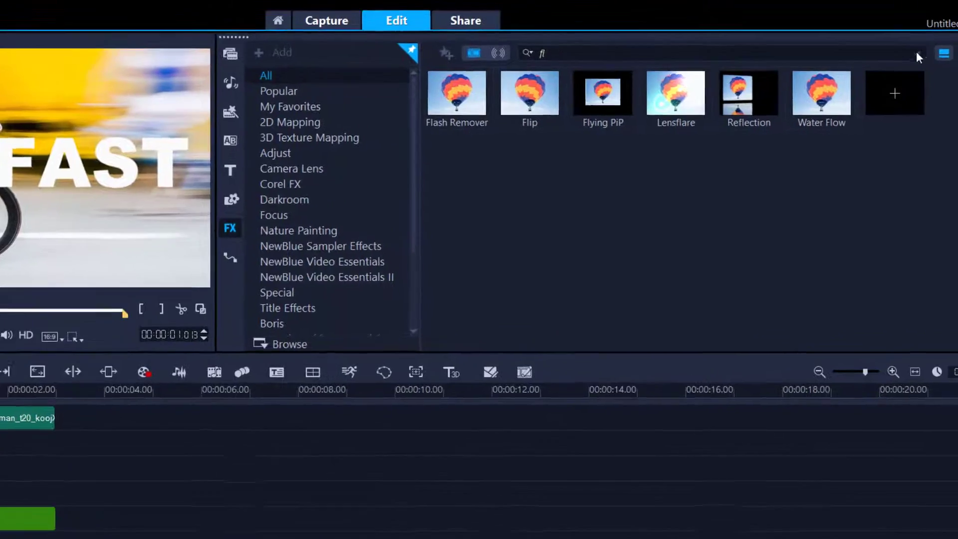
left_click(918, 53)
left_click(413, 69)
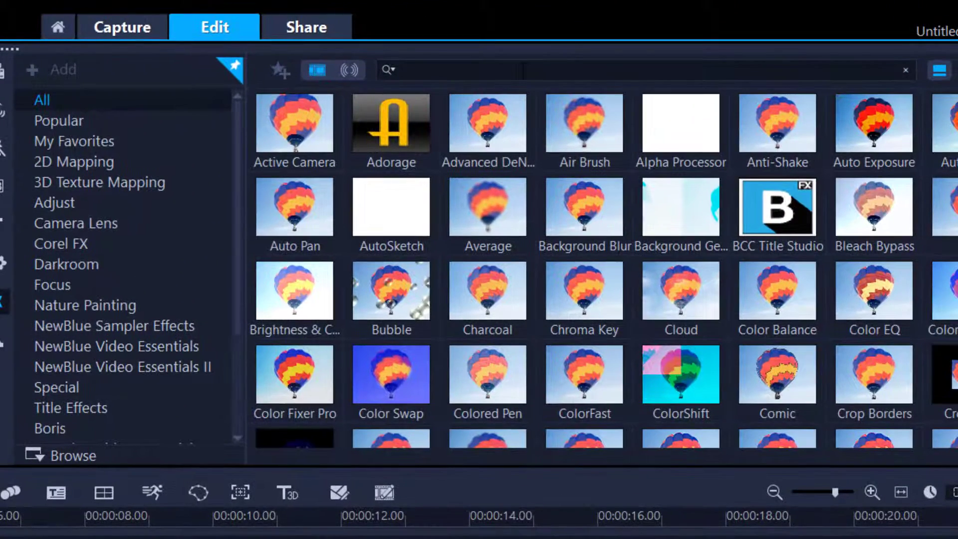
type("gr")
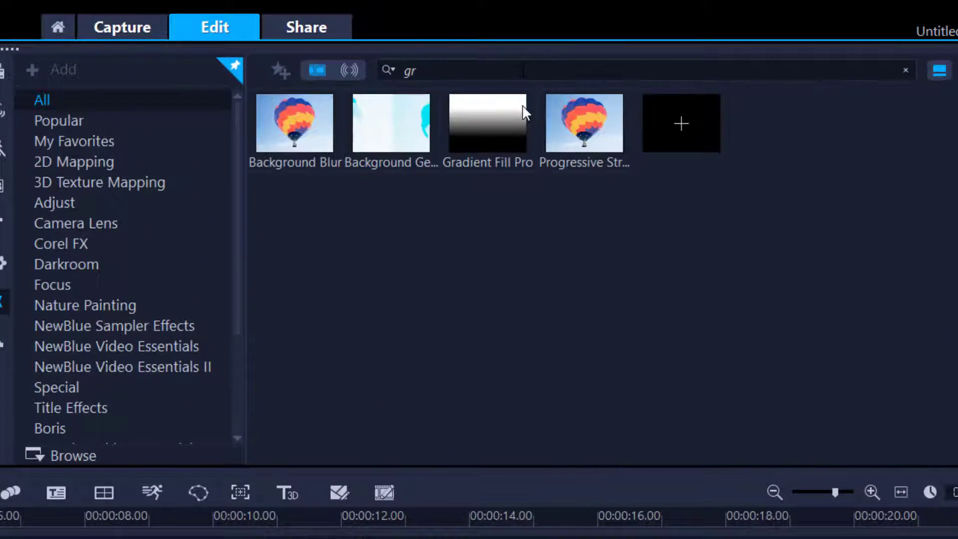
left_click_drag(501, 145, 148, 445)
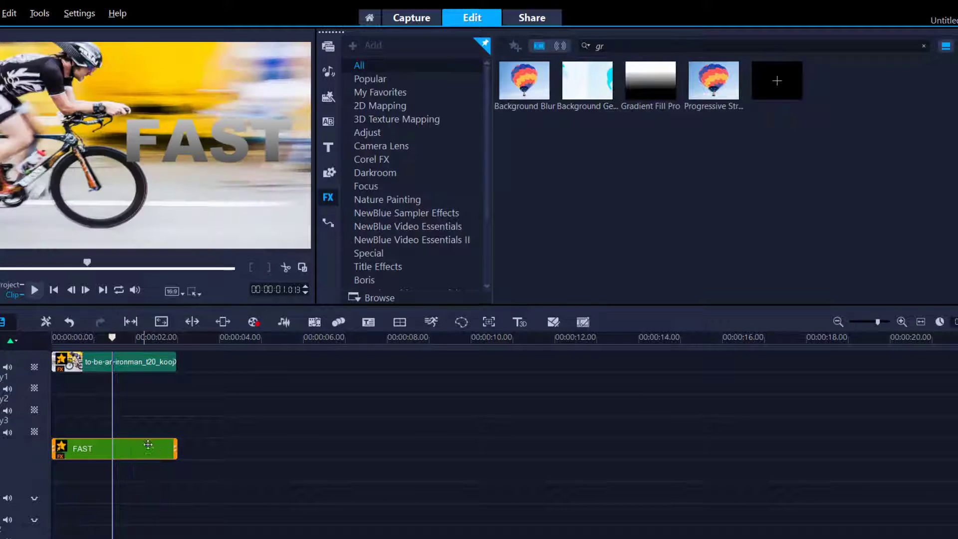
Step: Open the Gradient Fill Pro filter settings of the FAST title clip and move the dialog clear of the preview
left_click(63, 451)
mouse_move(97, 456)
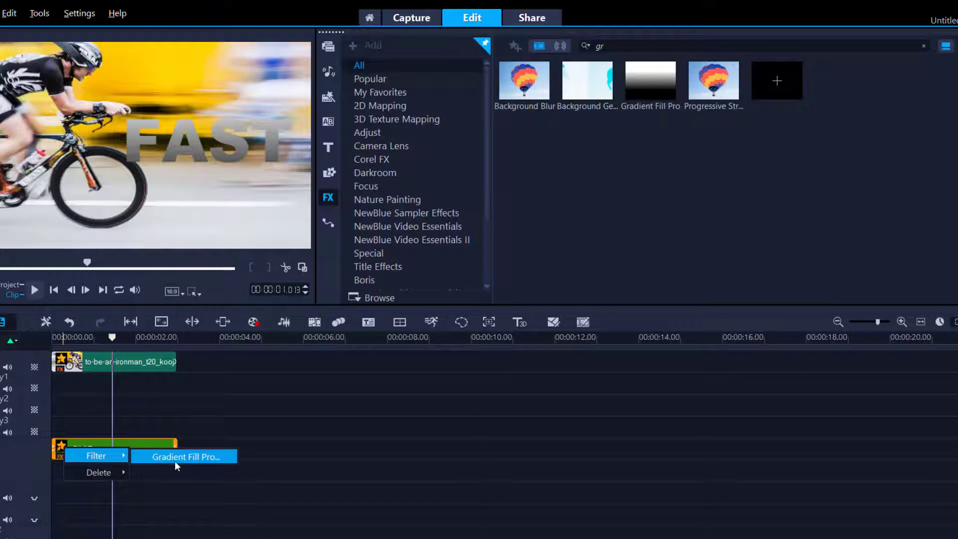
left_click(175, 458)
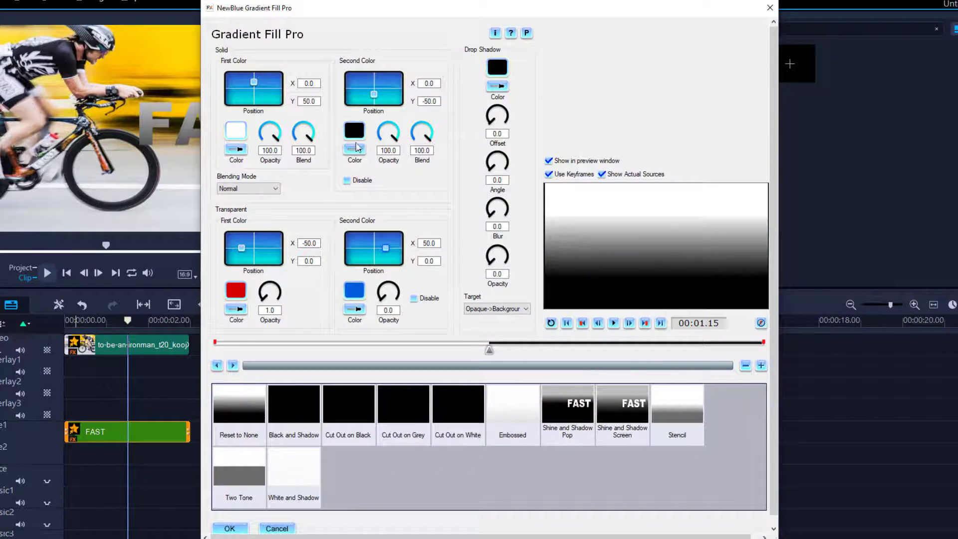
left_click_drag(447, 15, 613, 37)
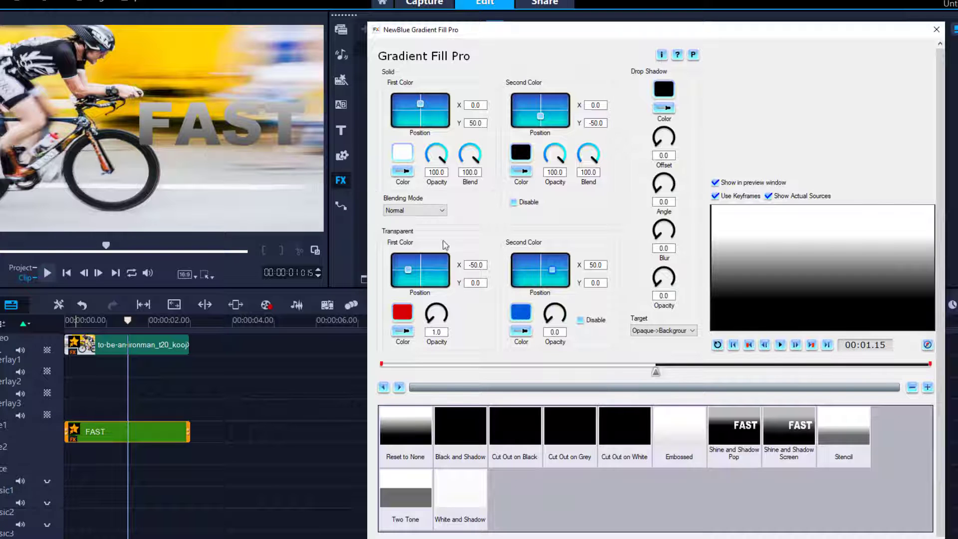
Step: At the first keyframe, 00:00.00, set the solid first color to red and the second color to yellow
left_click_drag(655, 375, 376, 382)
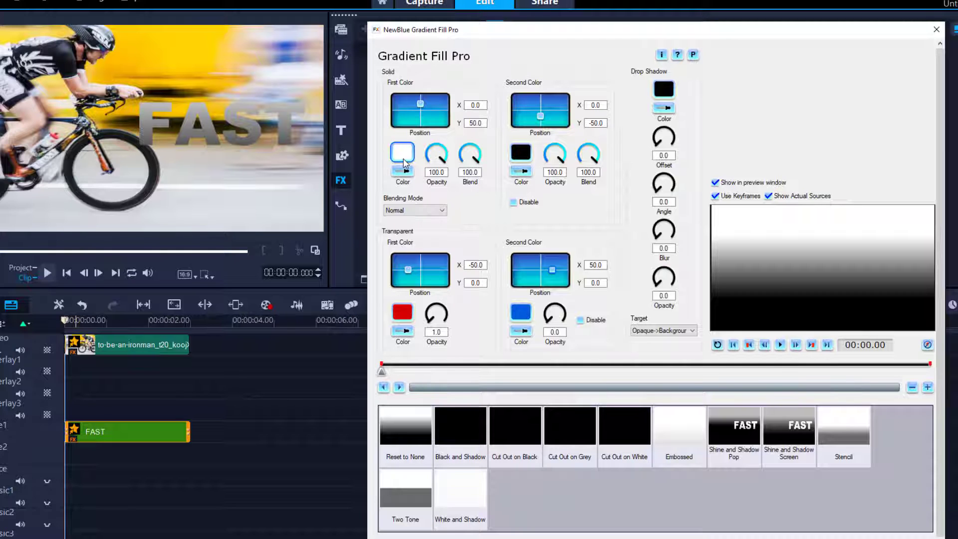
left_click(404, 159)
left_click(542, 250)
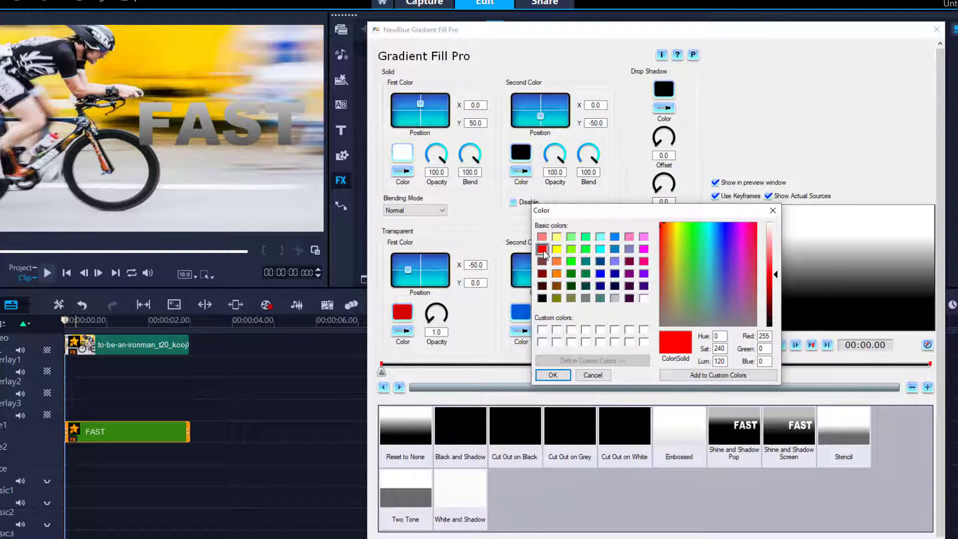
left_click(553, 374)
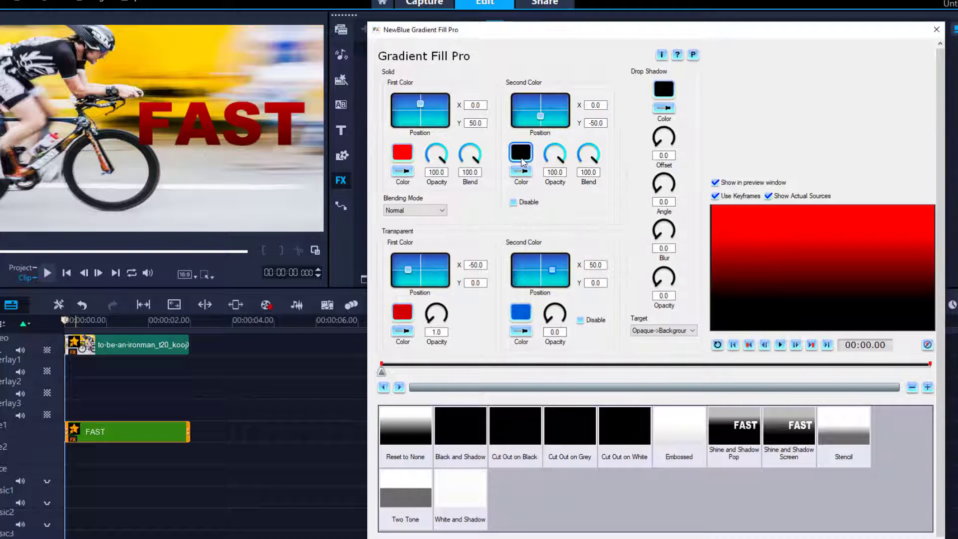
left_click(521, 159)
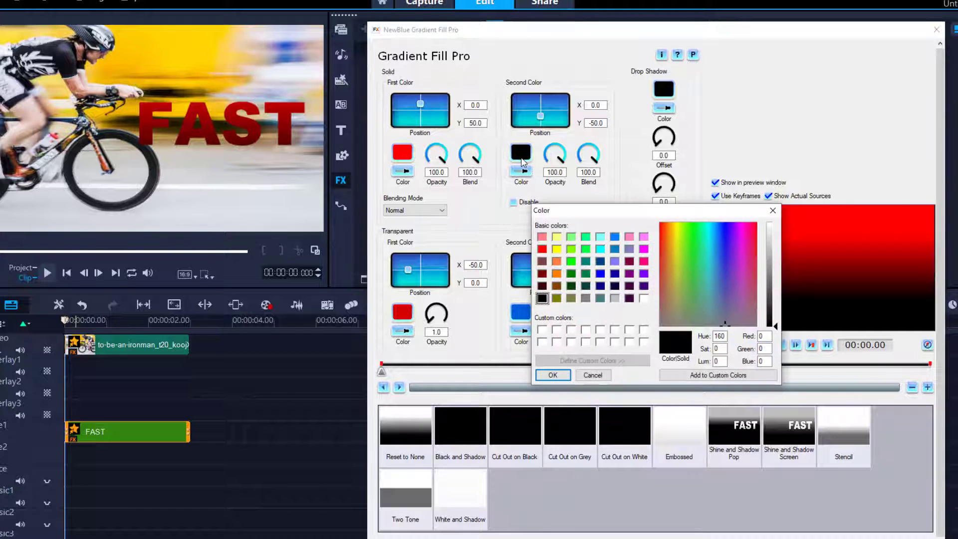
left_click(556, 249)
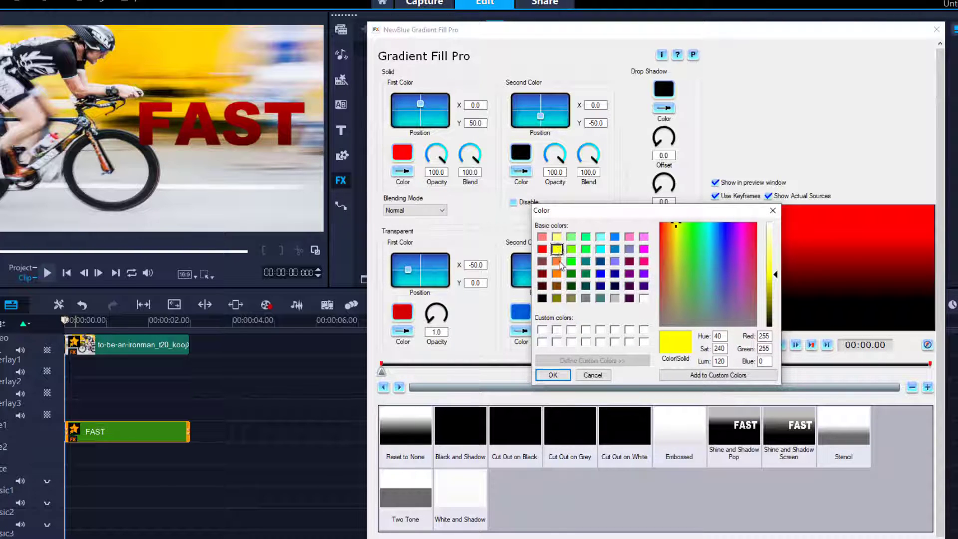
left_click(553, 375)
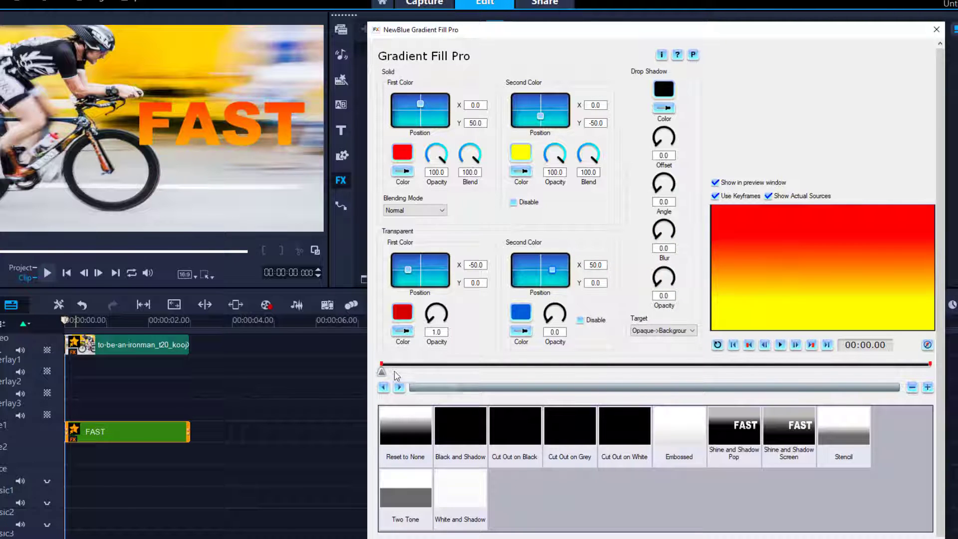
Step: At the last keyframe, 00:02.29, set the solid first color to yellow and the second to red, and play back the gradient
left_click_drag(381, 371, 542, 371)
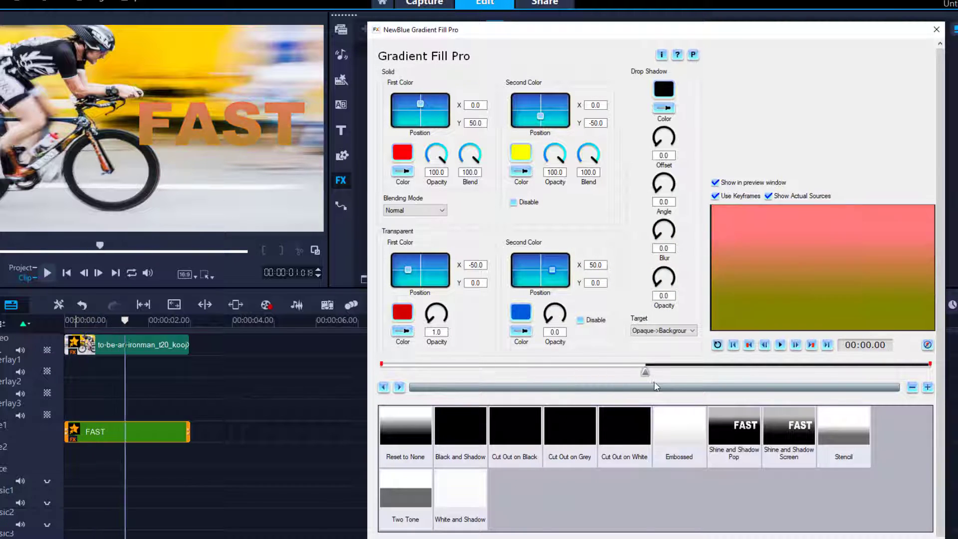
left_click(672, 367)
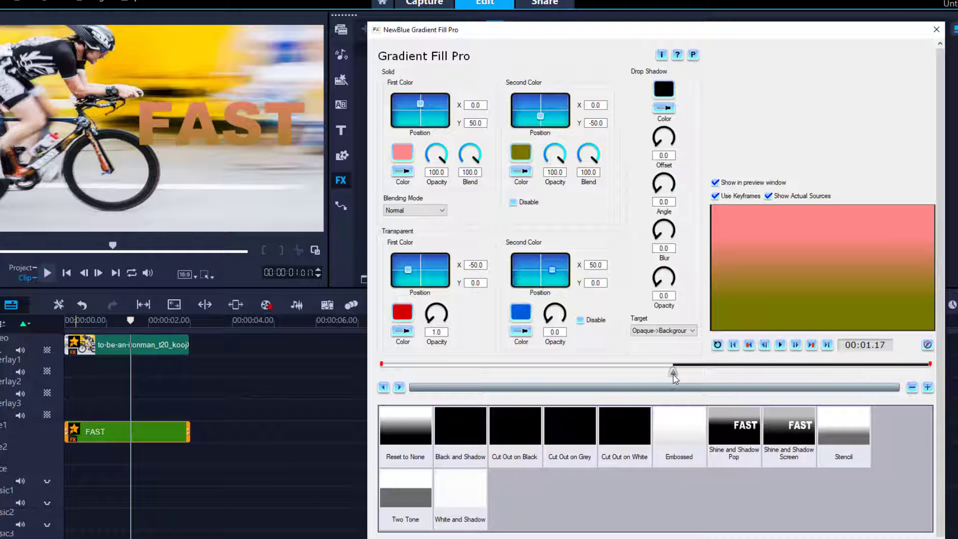
left_click(811, 347)
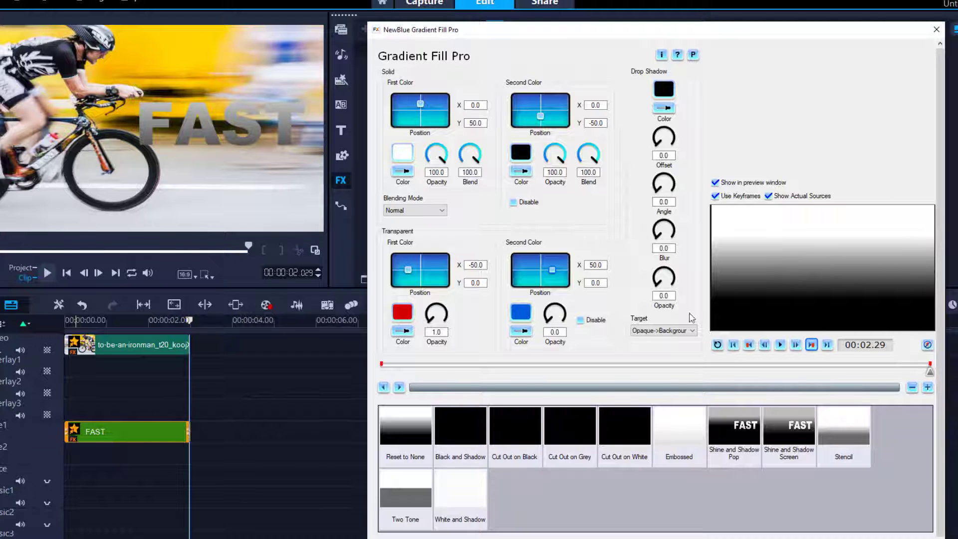
left_click(412, 160)
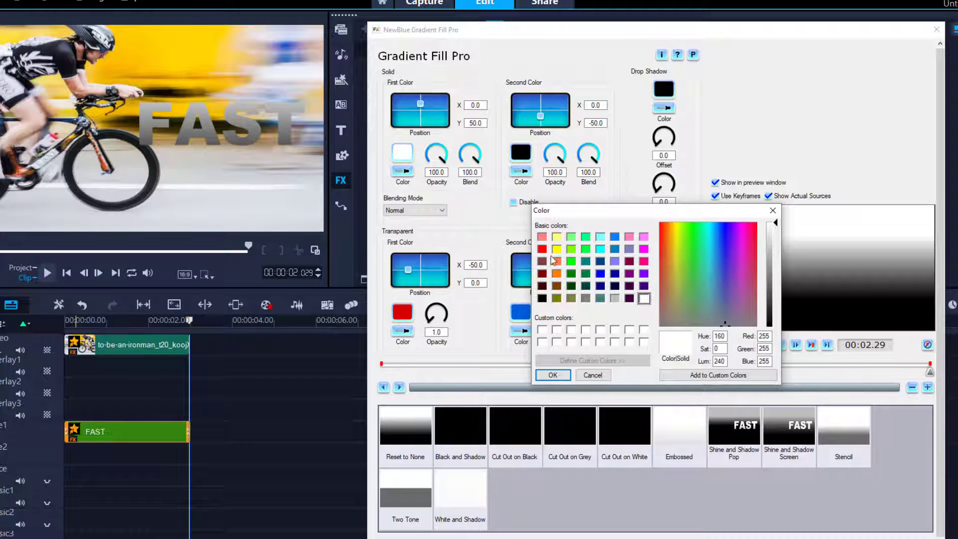
left_click(556, 249)
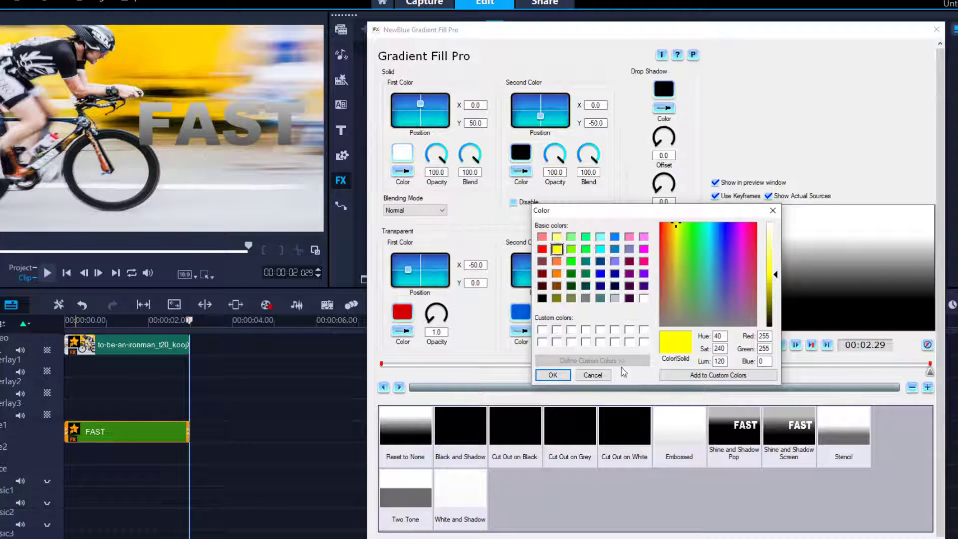
left_click(553, 375)
left_click(516, 152)
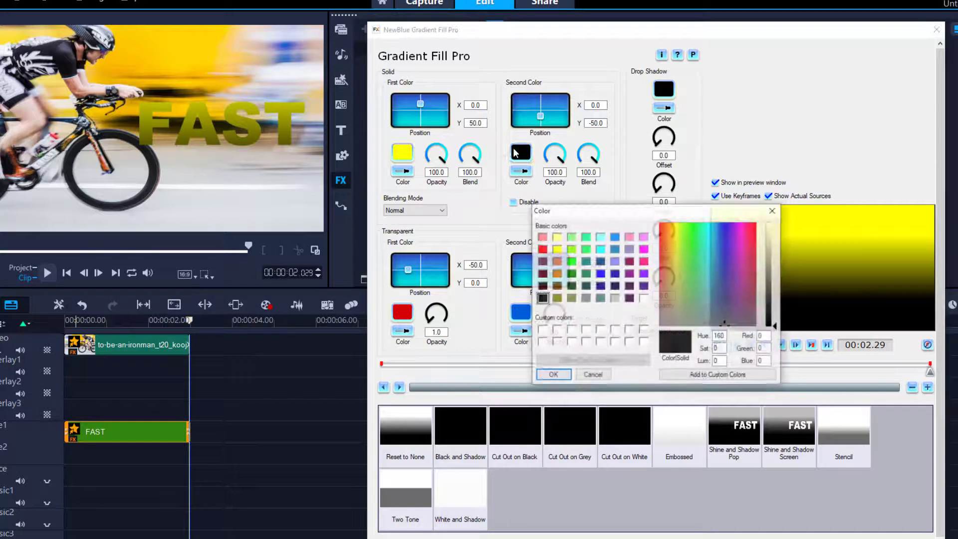
left_click(542, 249)
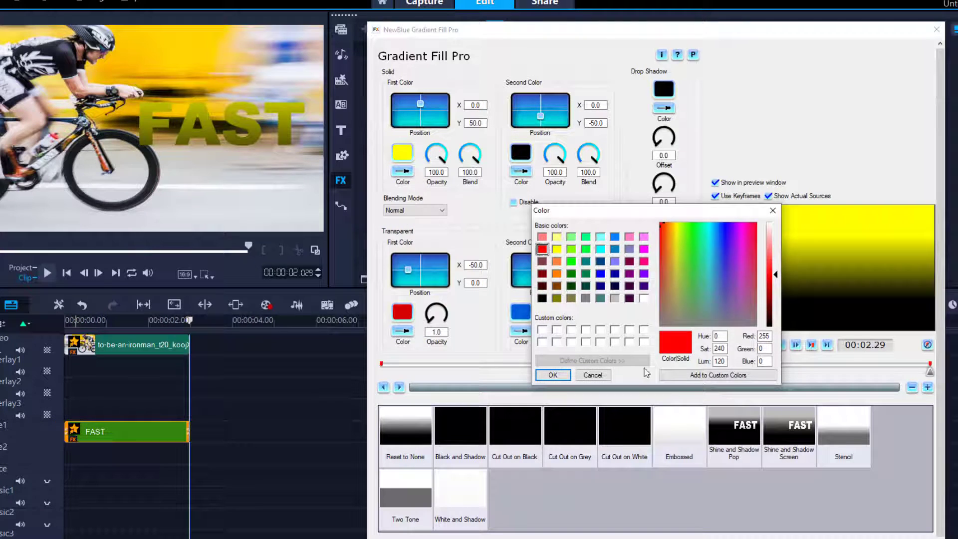
left_click(564, 375)
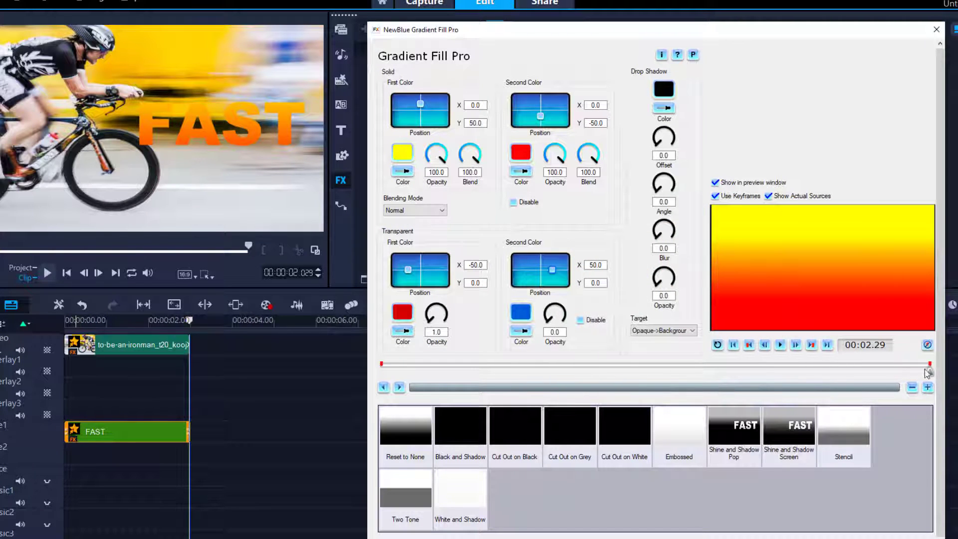
left_click_drag(927, 372, 380, 375)
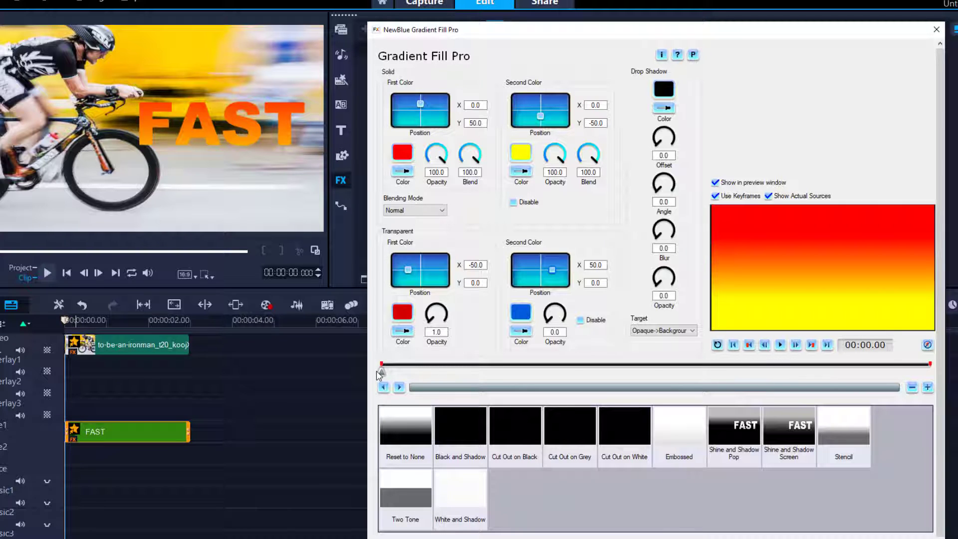
left_click(780, 344)
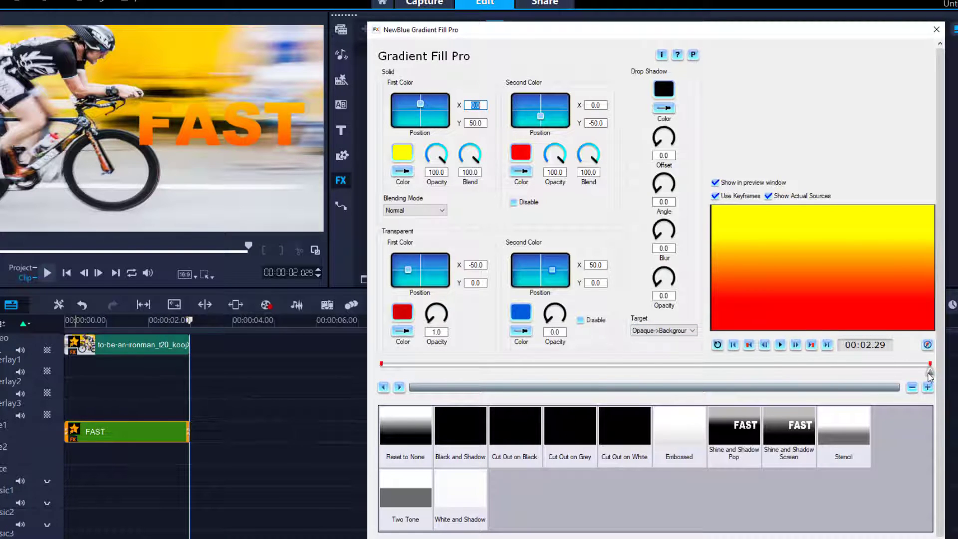
Step: At 00:01.16, set the solid first color's Y position to -67.4, place a white second color at 65.1, 67.4, and play back the gradient
left_click_drag(930, 372, 670, 380)
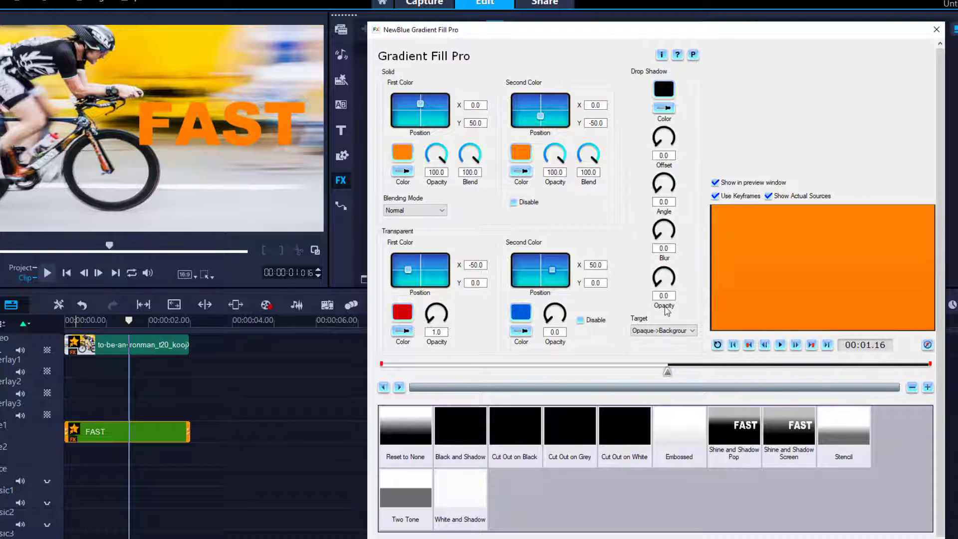
left_click_drag(420, 104, 421, 119)
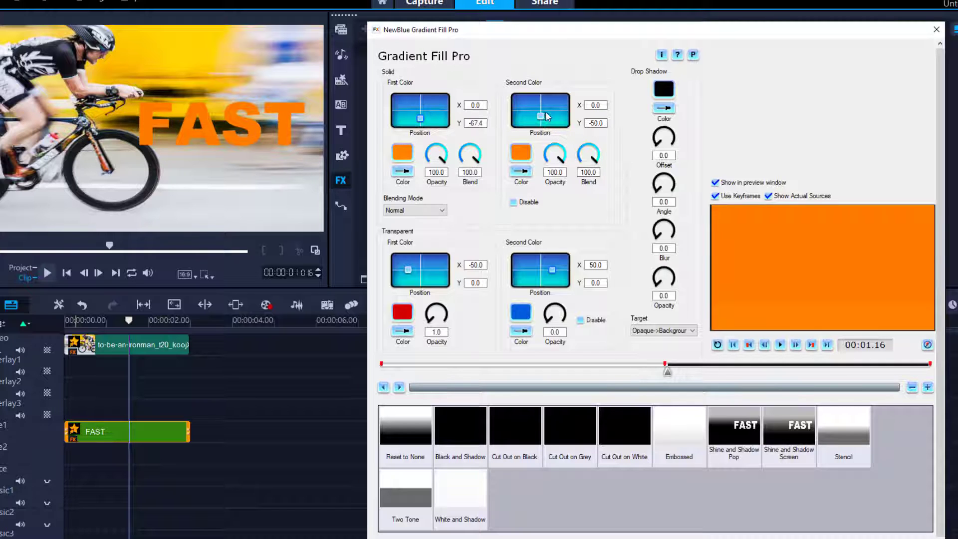
left_click_drag(540, 116, 555, 102)
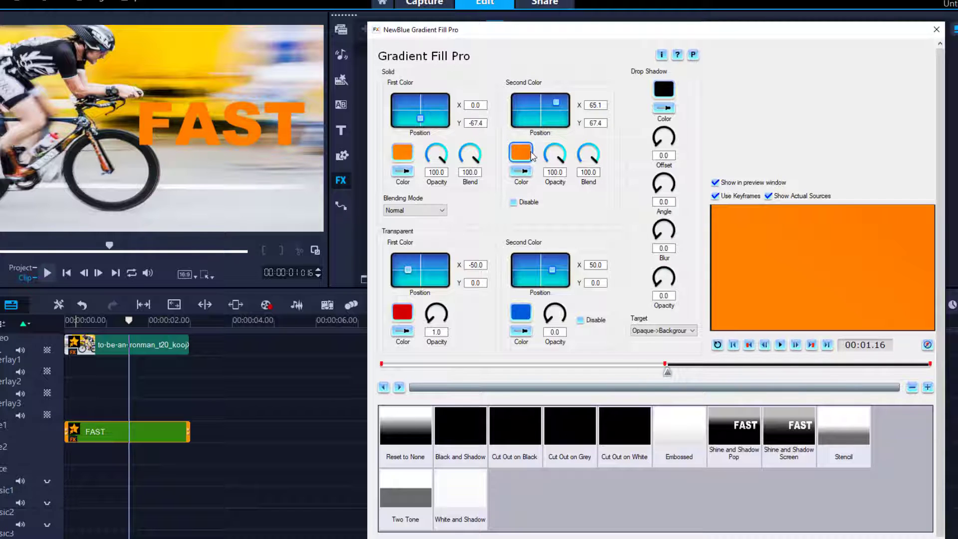
left_click(531, 154)
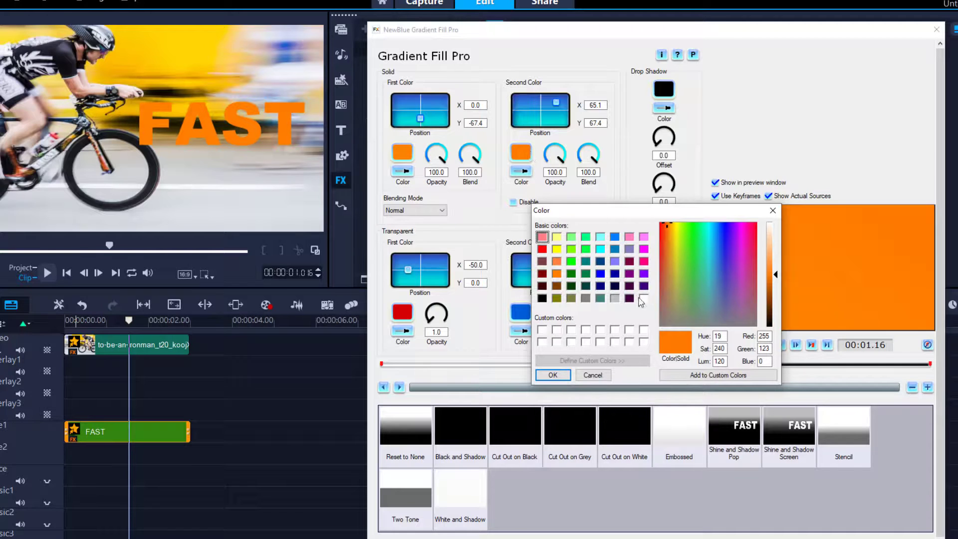
left_click(644, 300)
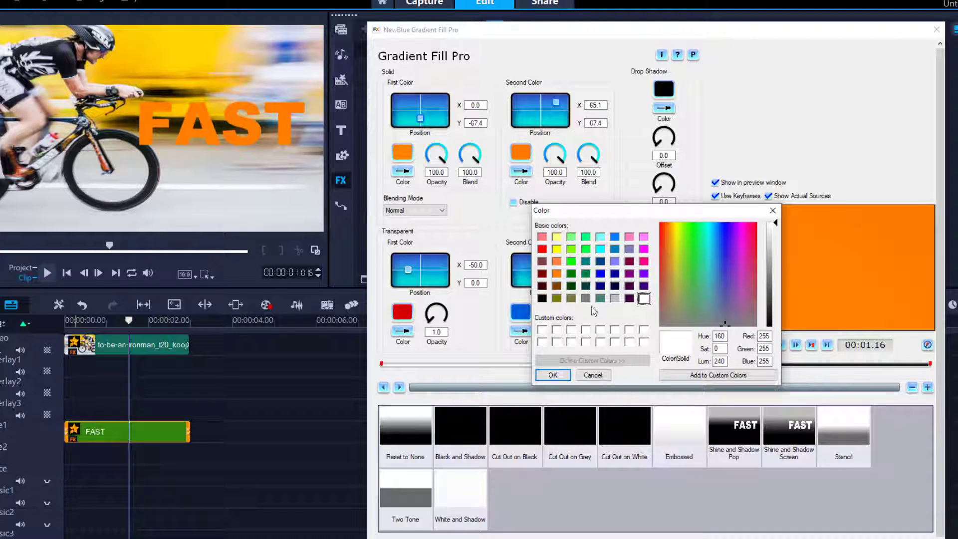
left_click(553, 375)
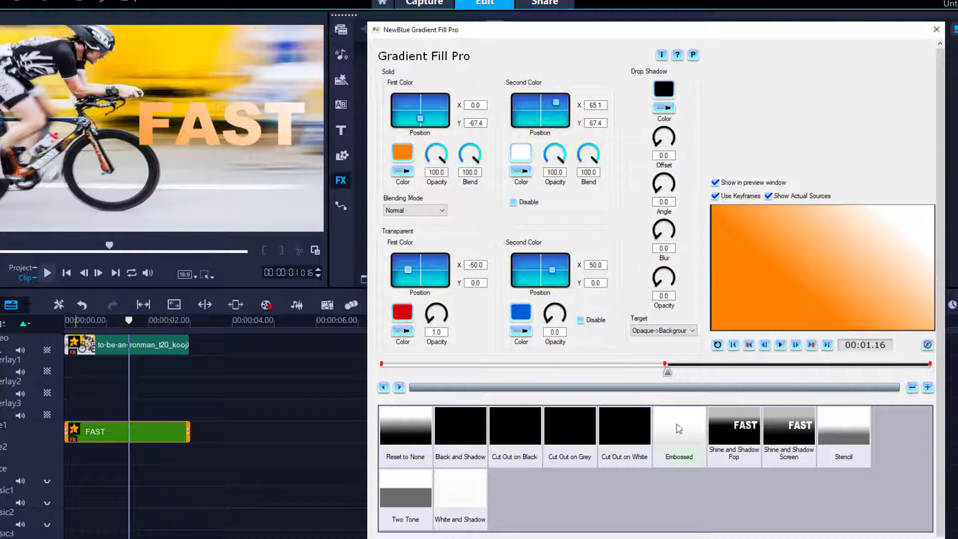
left_click_drag(667, 373, 381, 374)
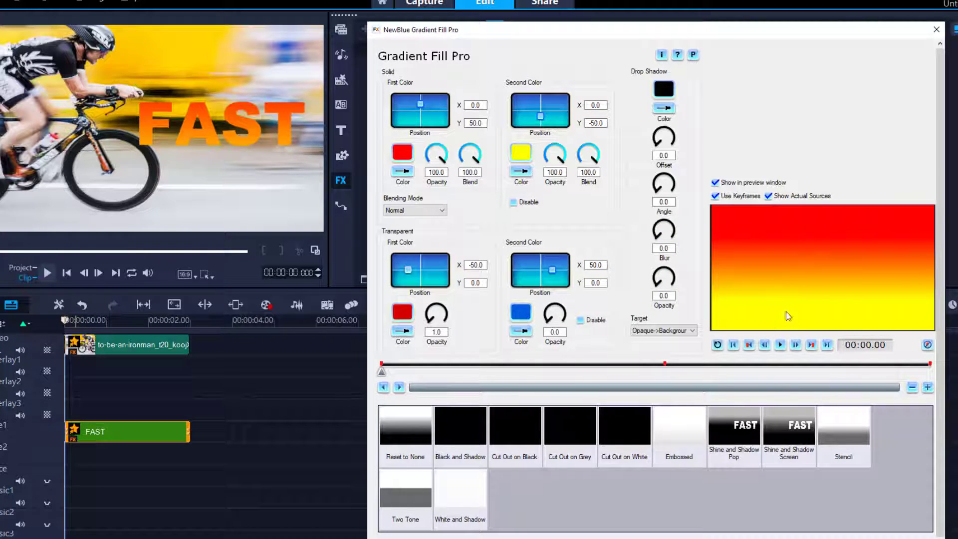
left_click(780, 344)
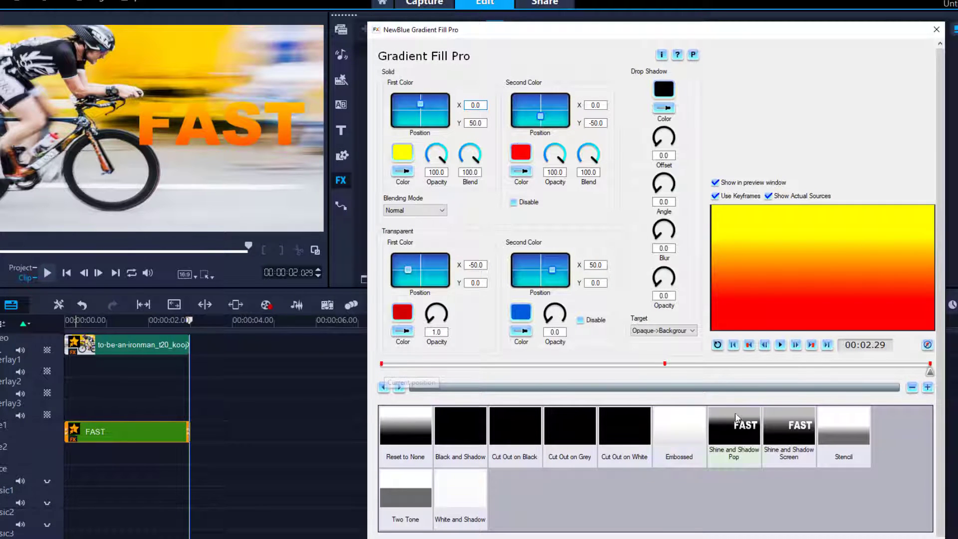
Step: At the last keyframe, 00:02.29, move the solid first color to X -20.9, Y -11.6, apply the settings, and play back the title clip
left_click(749, 344)
left_click(749, 345)
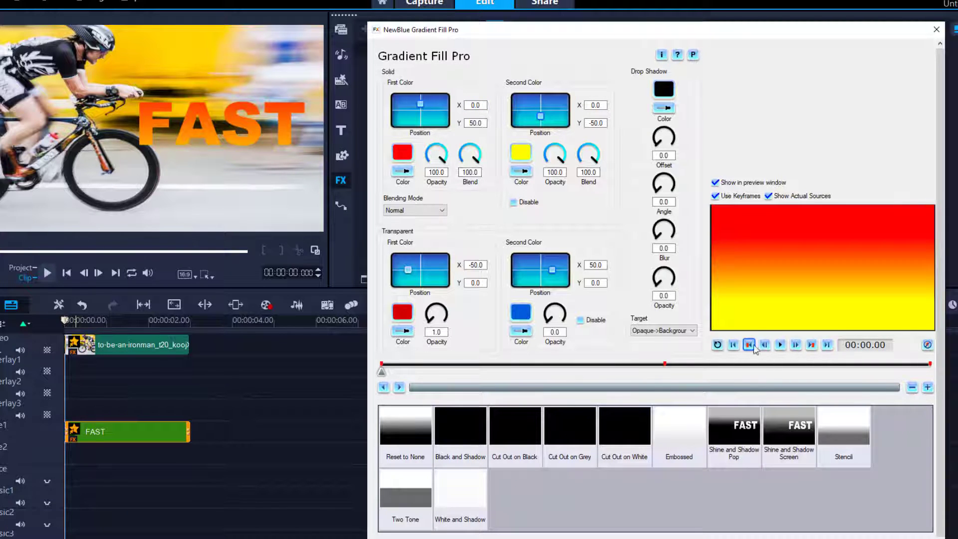
left_click(811, 344)
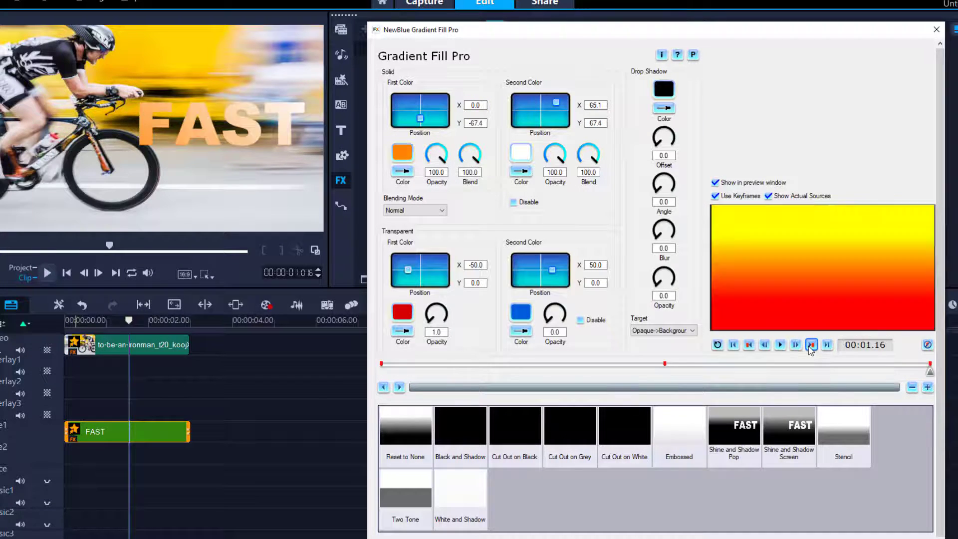
left_click(811, 345)
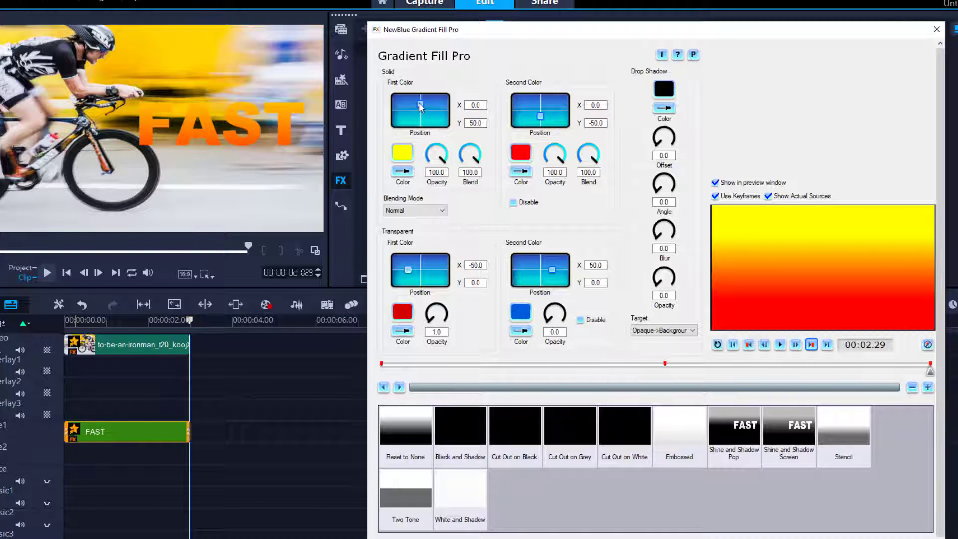
left_click_drag(421, 106, 414, 114)
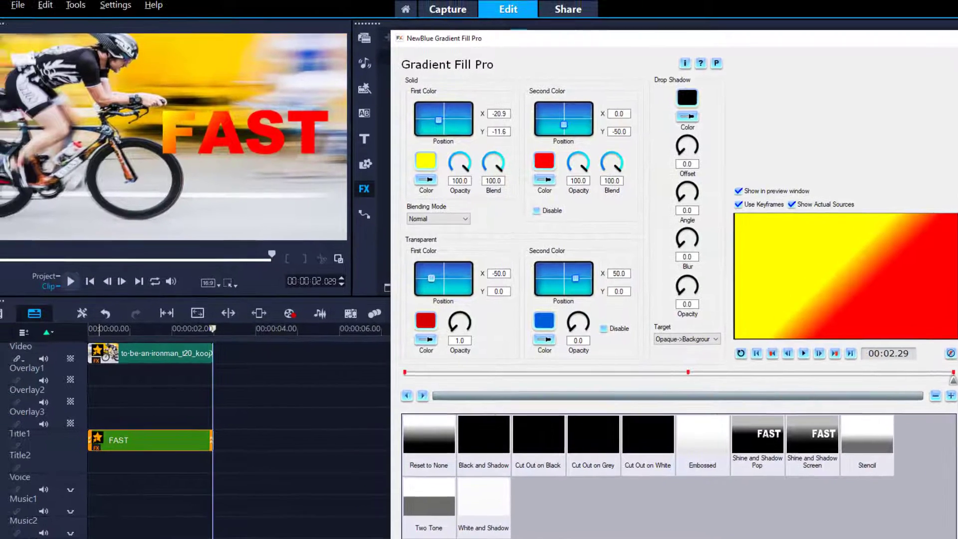
left_click(411, 536)
left_click_drag(236, 336, 111, 337)
key("space")
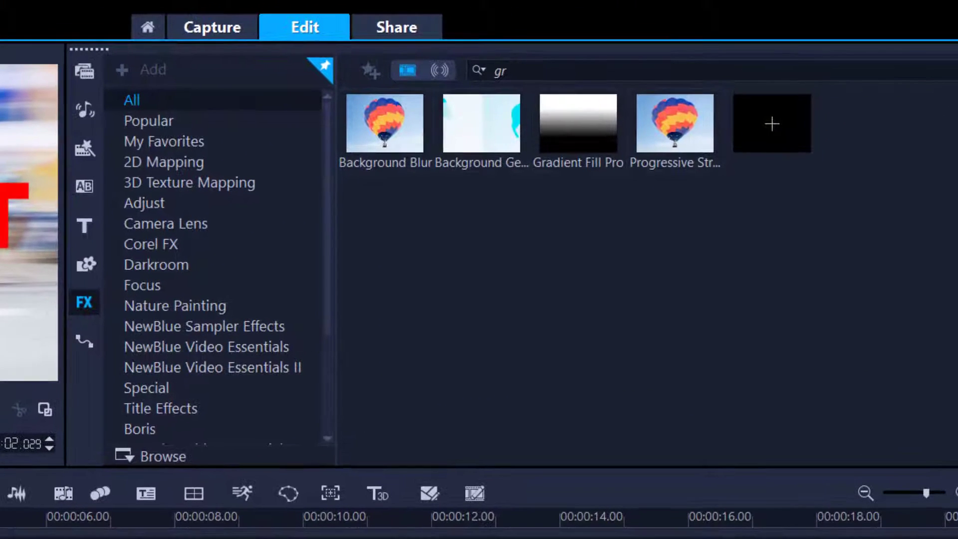
Step: Search the video filters for "wi", apply the Wind filter to the FAST title clip, and open its settings
key("BackSpace")
key("BackSpace")
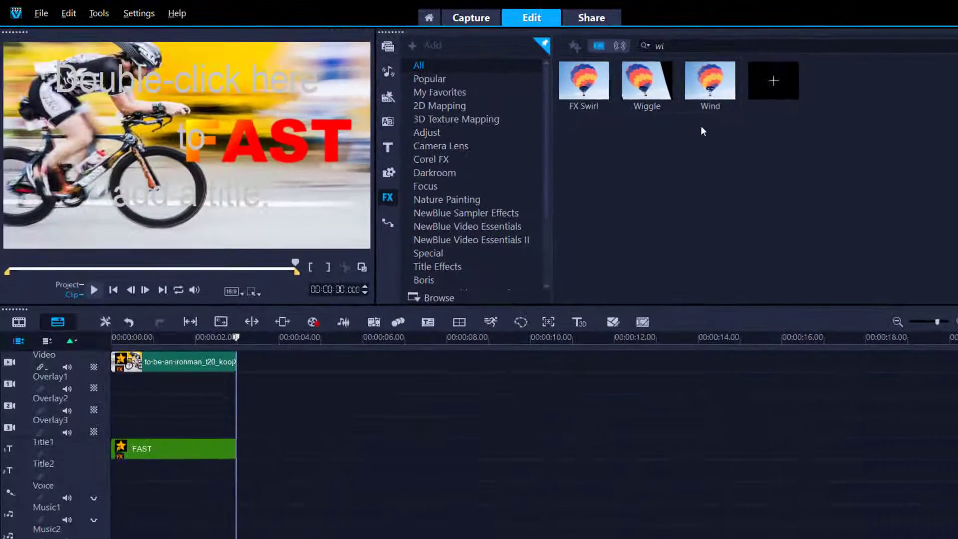
left_click_drag(709, 85, 178, 444)
right_click(124, 445)
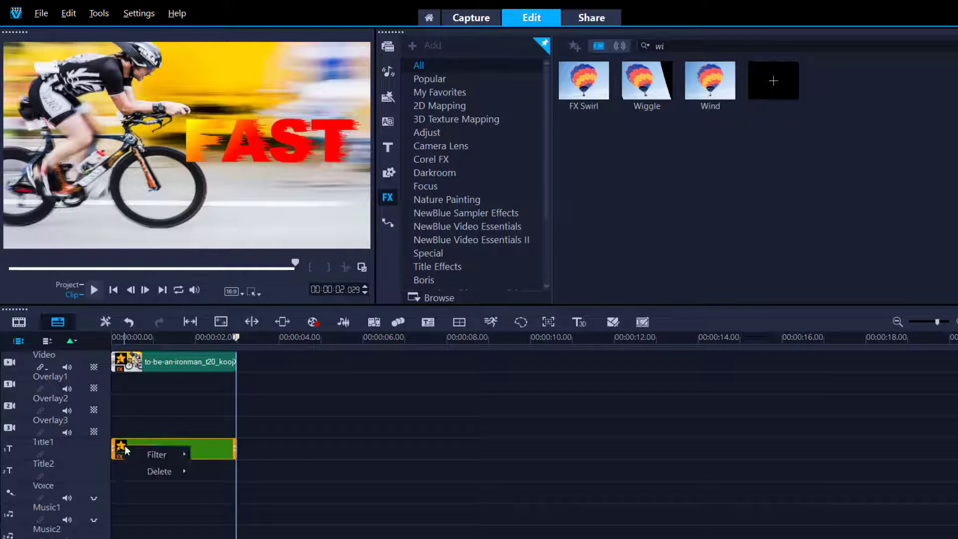
left_click(202, 456)
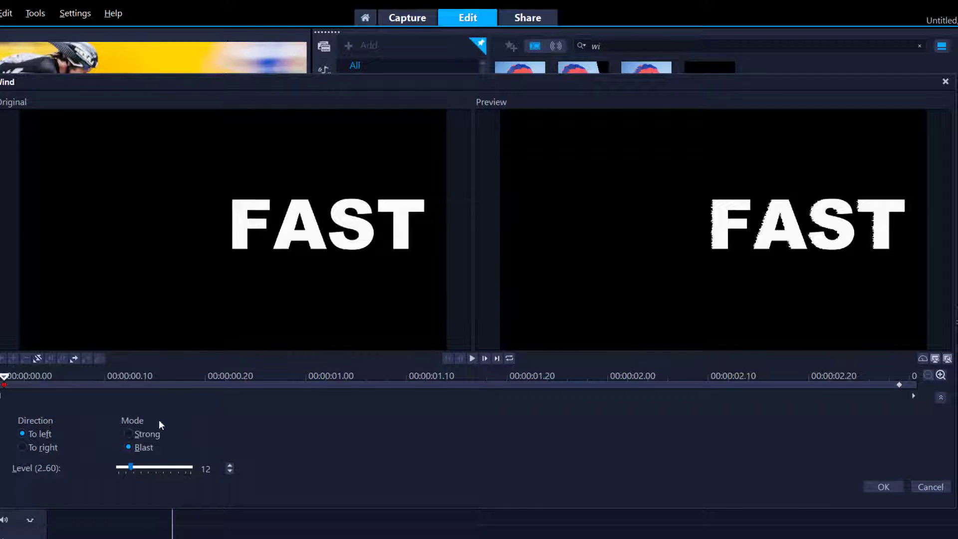
Step: At the Wind filter's last keyframe, choose Strong mode with level 58, apply the settings, and play back the project
left_click(899, 385)
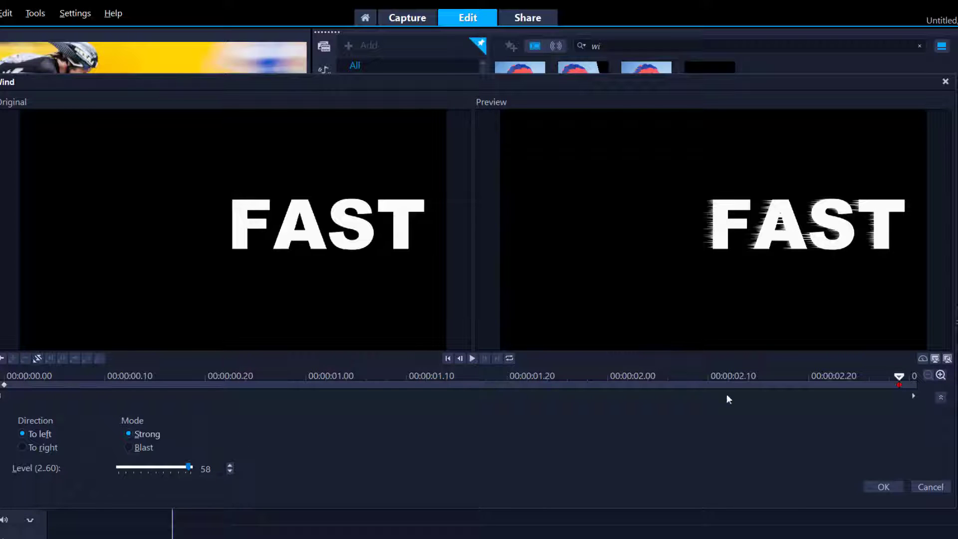
left_click(881, 487)
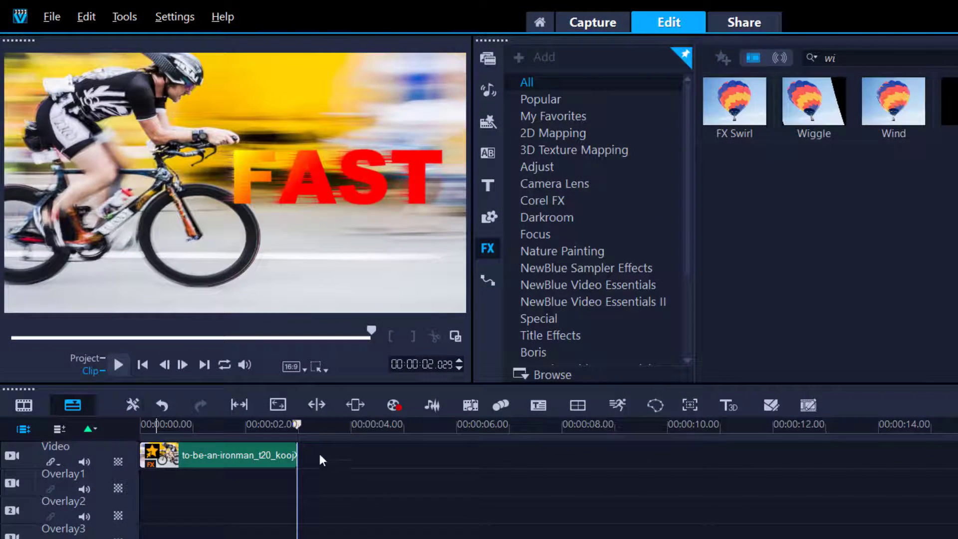
left_click(320, 459)
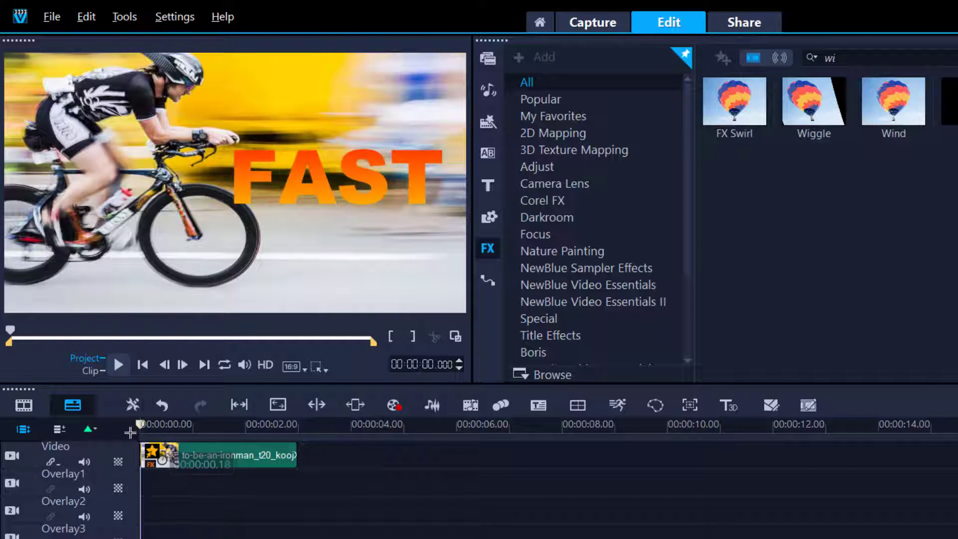
key("space")
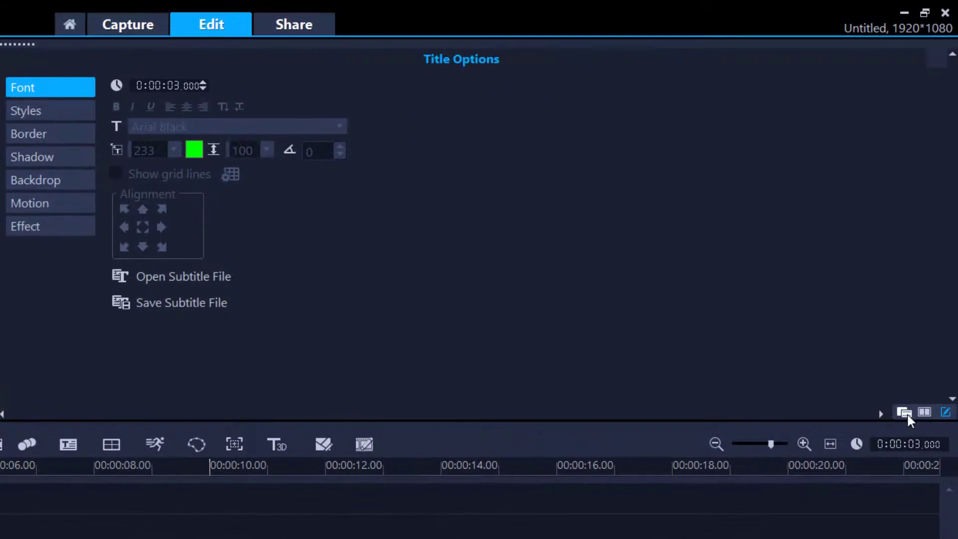
Step: Search the complete video filter library for "punch"
left_click(904, 411)
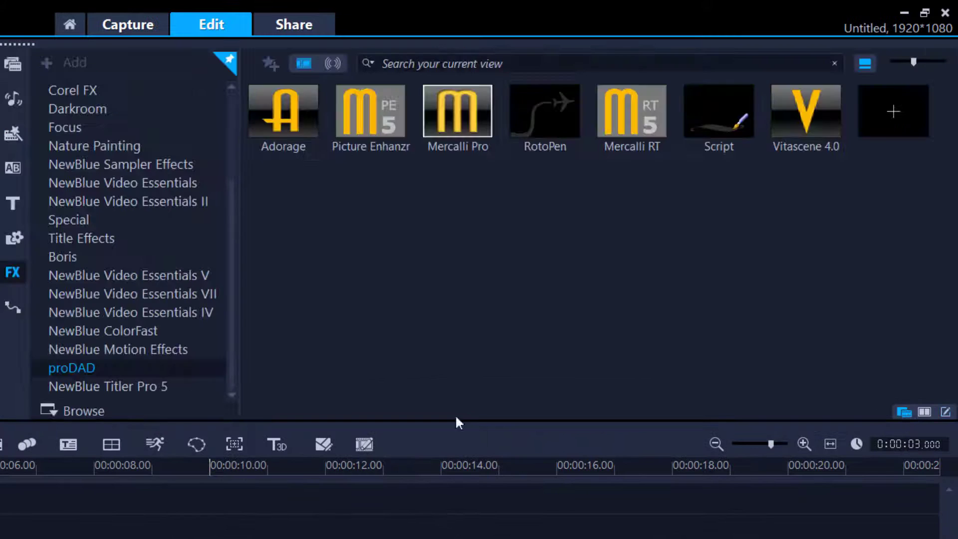
left_click(94, 242)
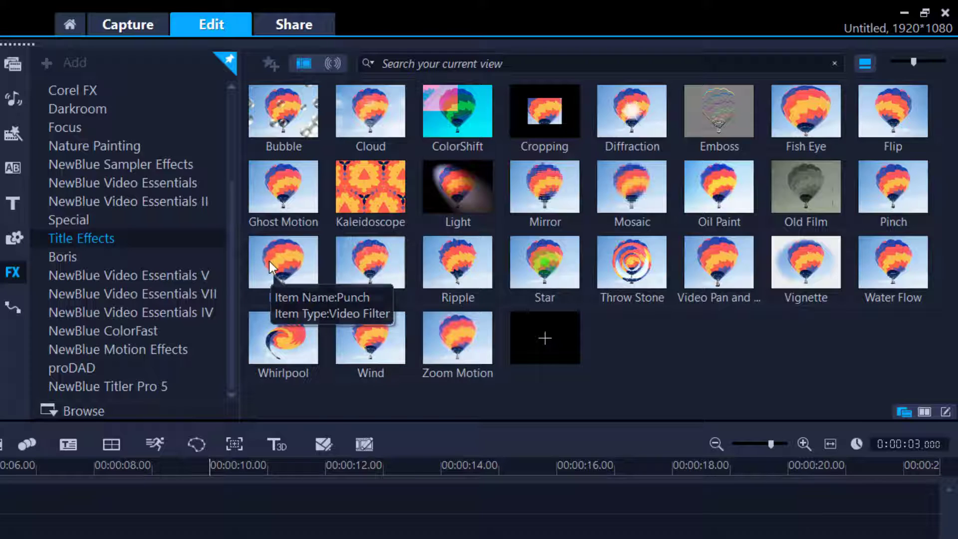
left_click(382, 63)
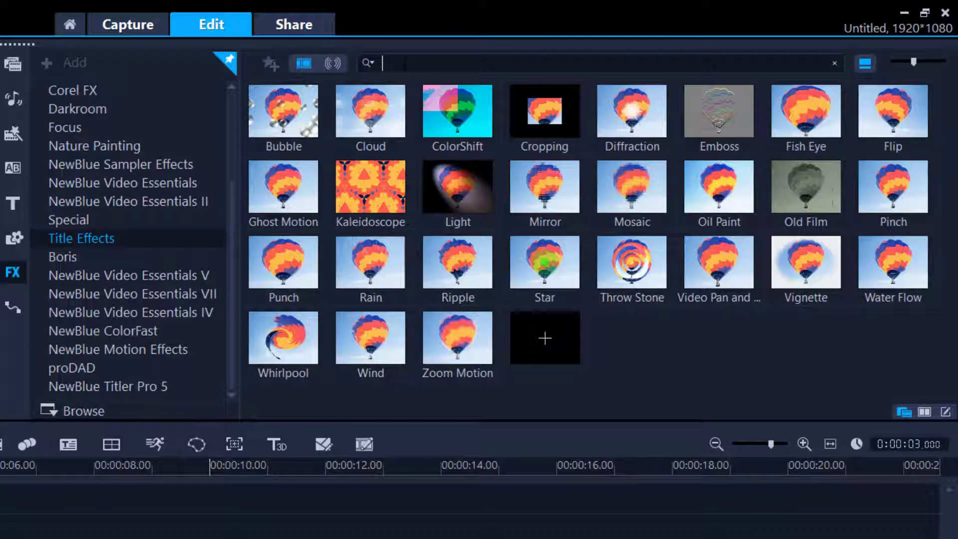
type("punch")
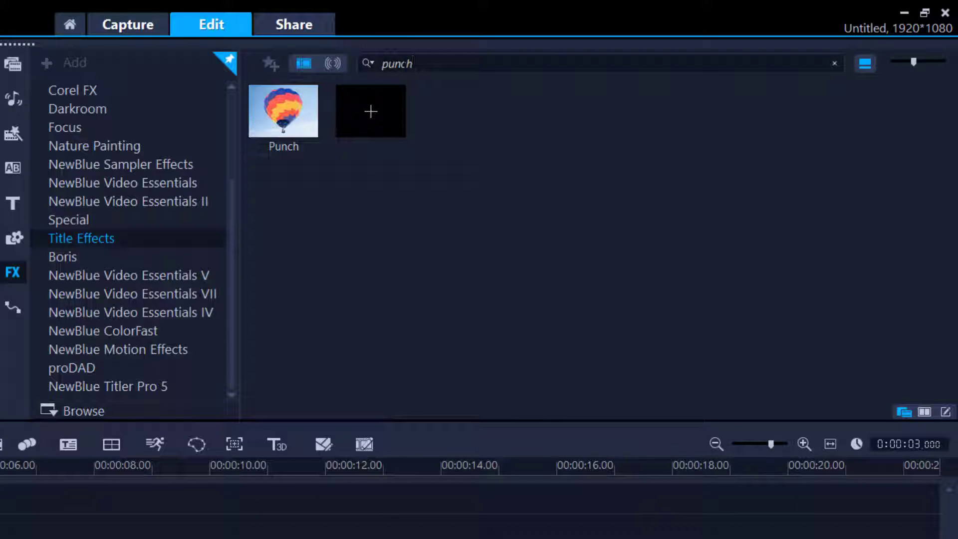
scroll(154, 132, "up", 3)
left_click(64, 90)
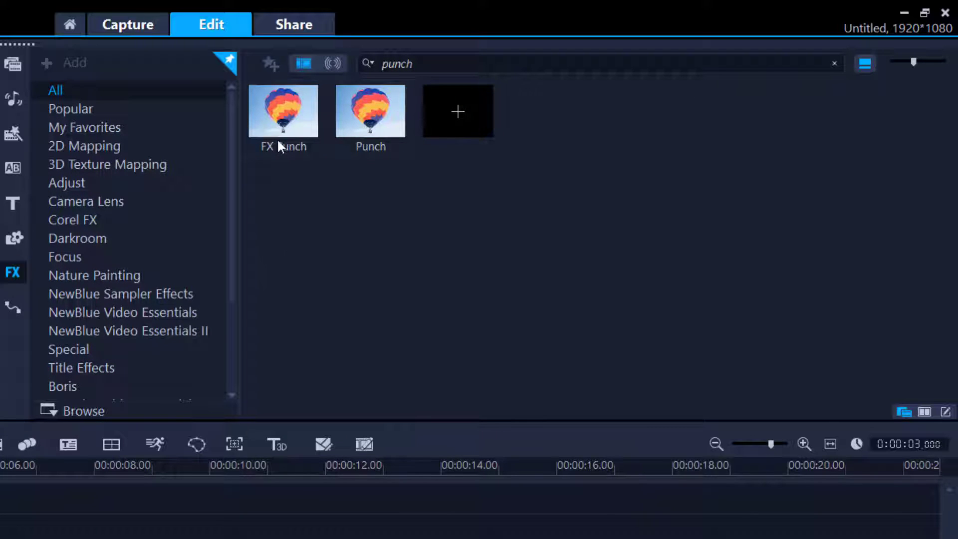
Step: Apply the FX Punch filter to the GRIPPS title clip and open the filter's settings
left_click(274, 120)
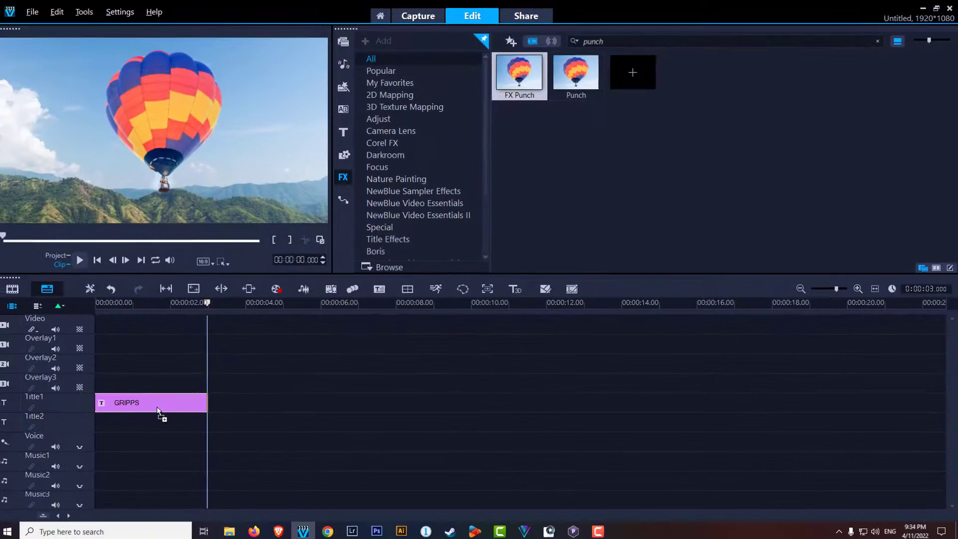
left_click_drag(273, 120, 160, 417)
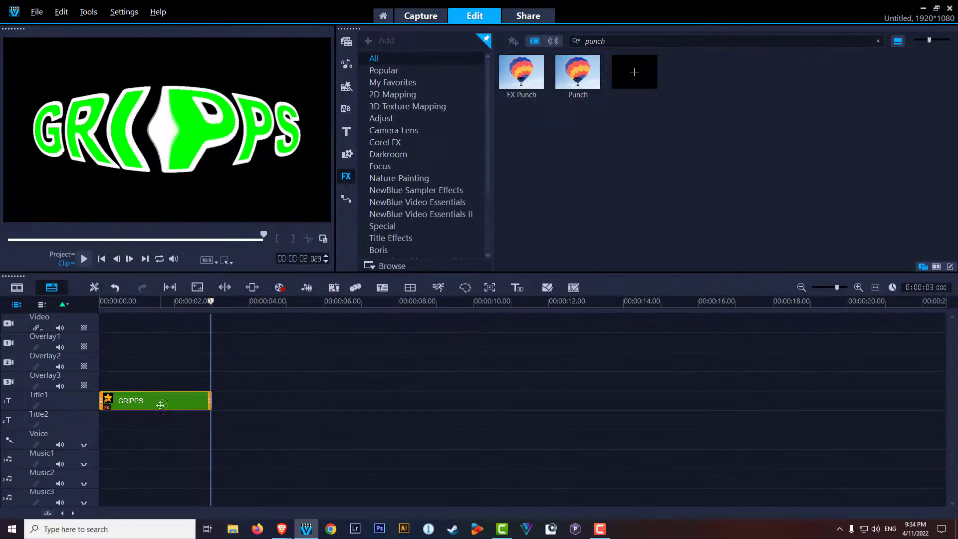
right_click(111, 400)
mouse_move(151, 409)
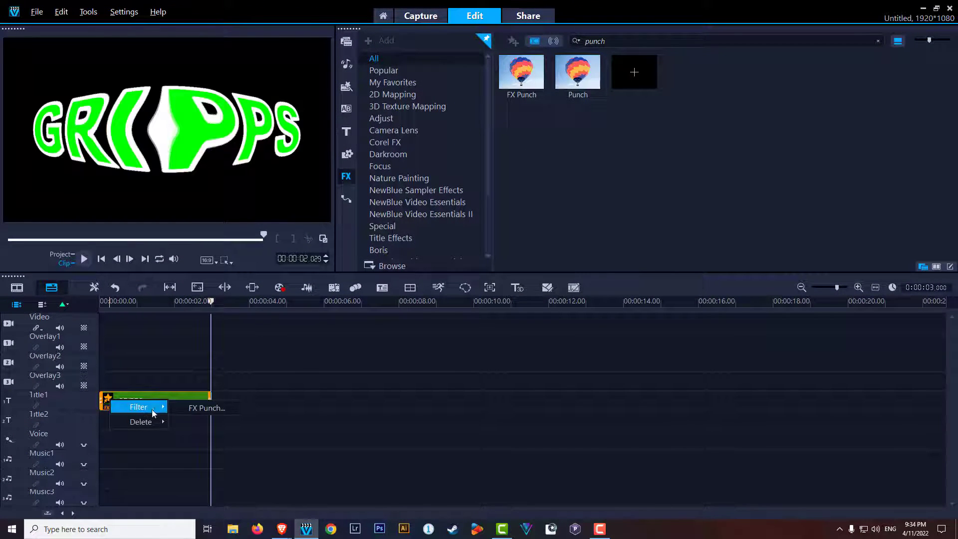
left_click(182, 409)
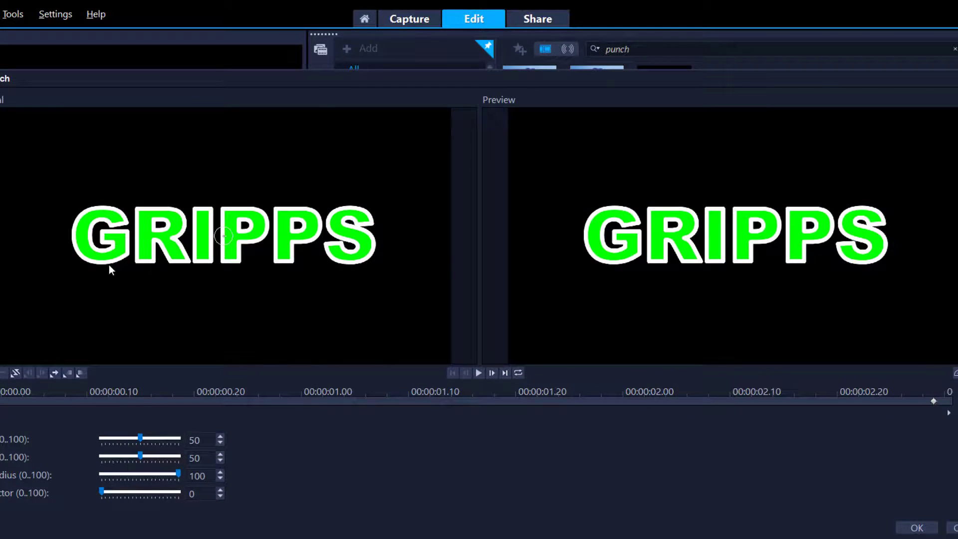
Step: At the last keyframe, move the punch centre to 95, 52, set the radius to 0, apply the settings, and play back the project
left_click(938, 407)
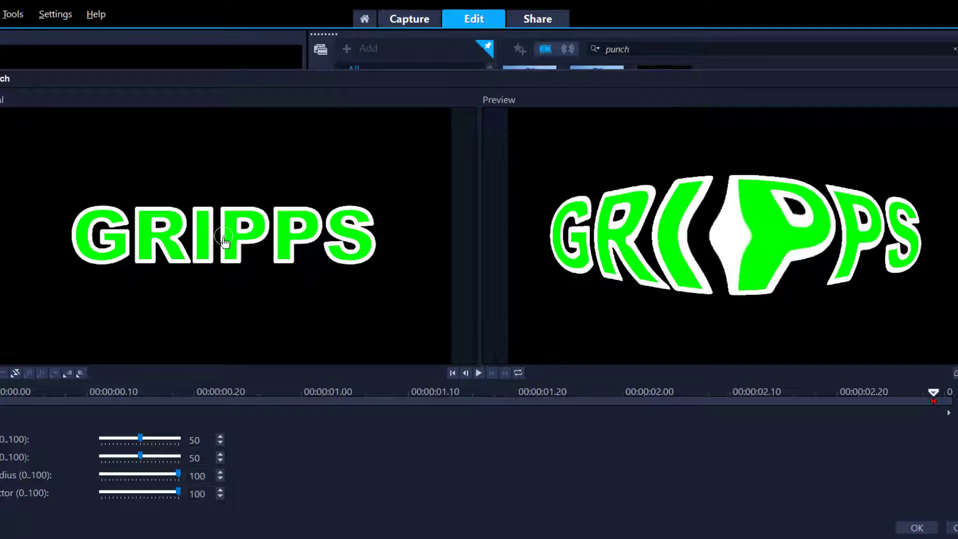
mouse_move(223, 237)
left_mouse_down()
mouse_move(55, 238)
mouse_move(389, 258)
mouse_move(423, 250)
mouse_move(103, 239)
mouse_move(310, 241)
mouse_move(419, 265)
mouse_move(331, 140)
mouse_move(103, 155)
mouse_move(79, 269)
mouse_move(216, 300)
mouse_move(270, 274)
mouse_move(211, 271)
mouse_move(234, 234)
mouse_move(199, 230)
mouse_move(428, 241)
left_mouse_up()
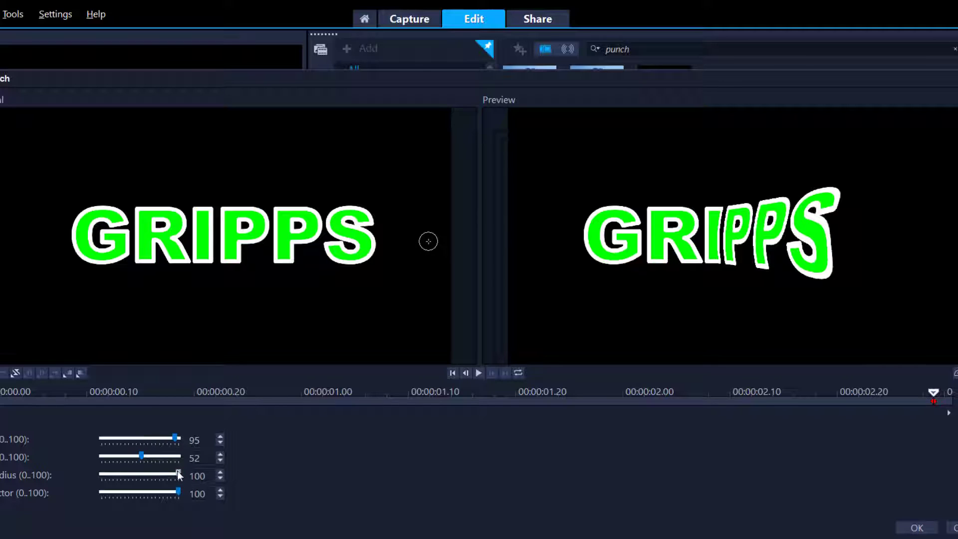
left_click_drag(91, 475, 91, 475)
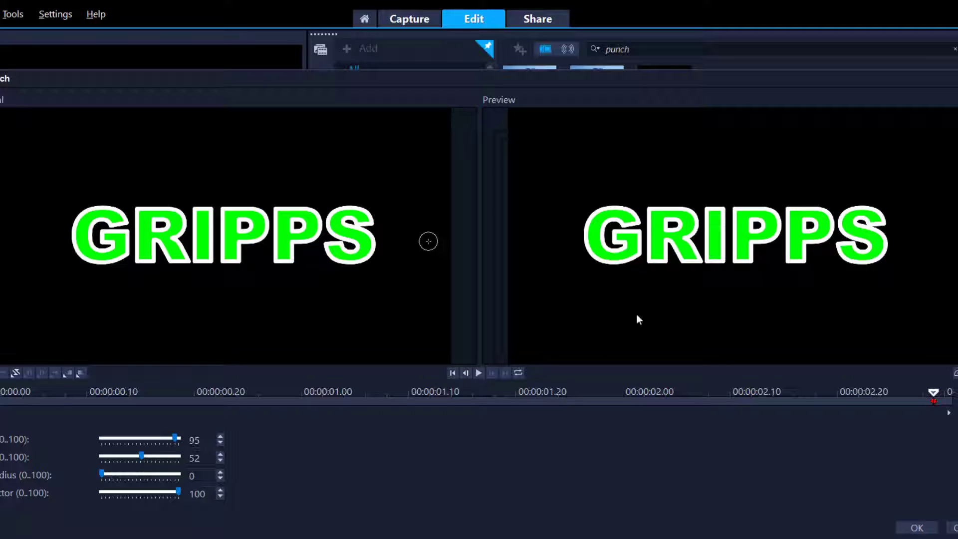
left_click(478, 373)
left_click(906, 529)
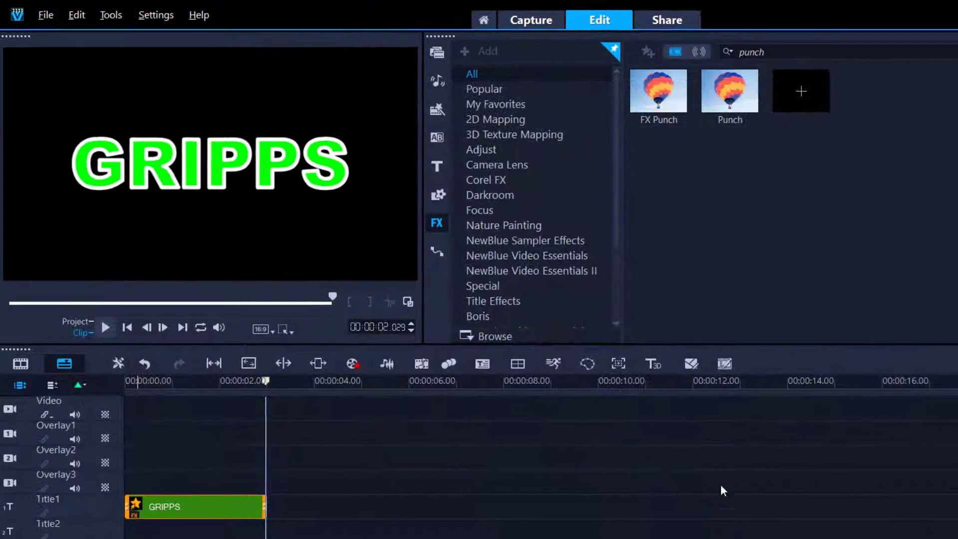
left_click_drag(270, 382, 128, 382)
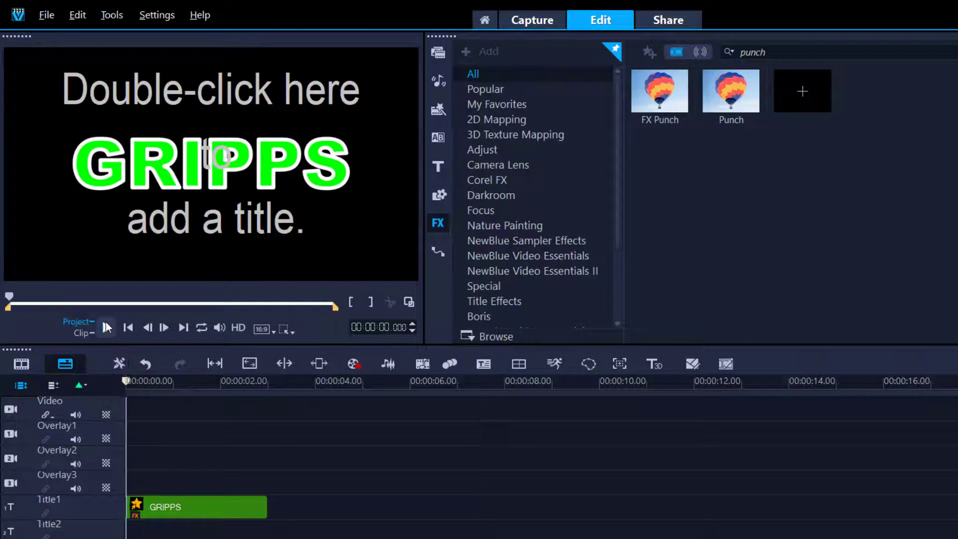
left_click(106, 327)
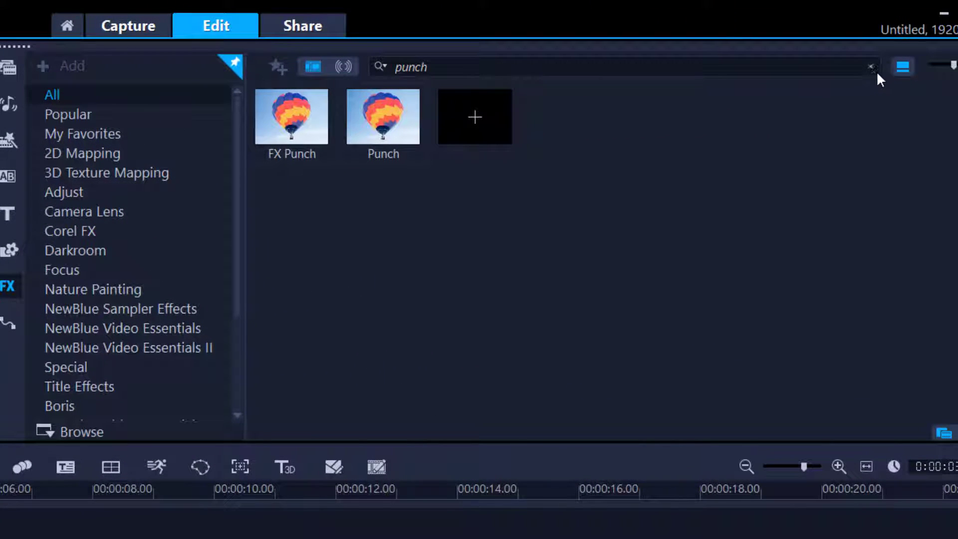
Step: Clear the filter search, apply Vitascene 4.0 from the proDAD filters to the GRIPPS title clip, and open its settings
left_click(870, 67)
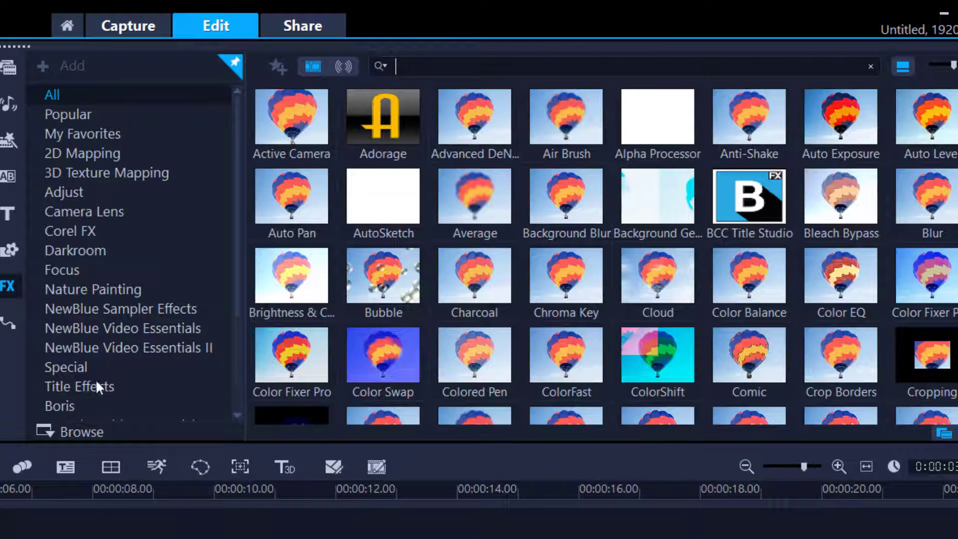
scroll(94, 379, "down", 2)
scroll(79, 343, "down", 5)
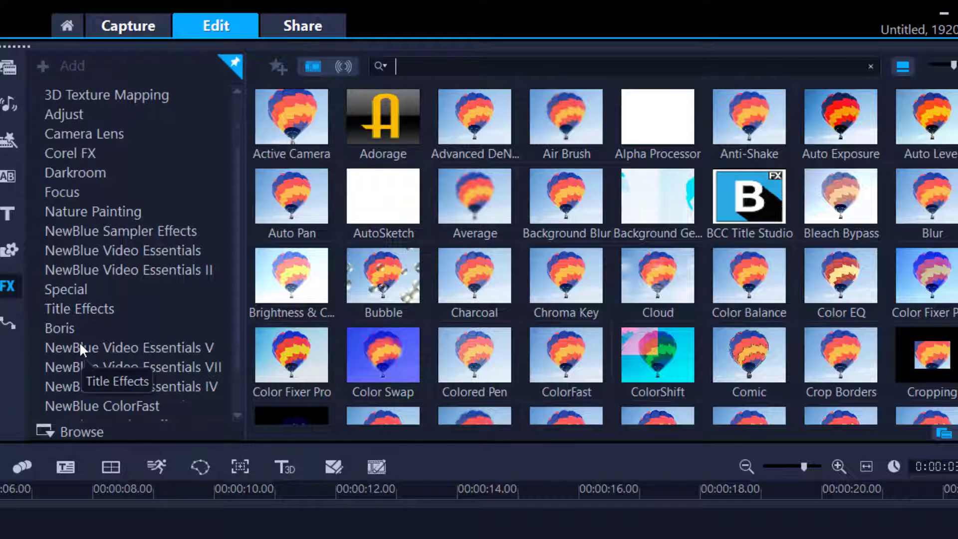
left_click(80, 387)
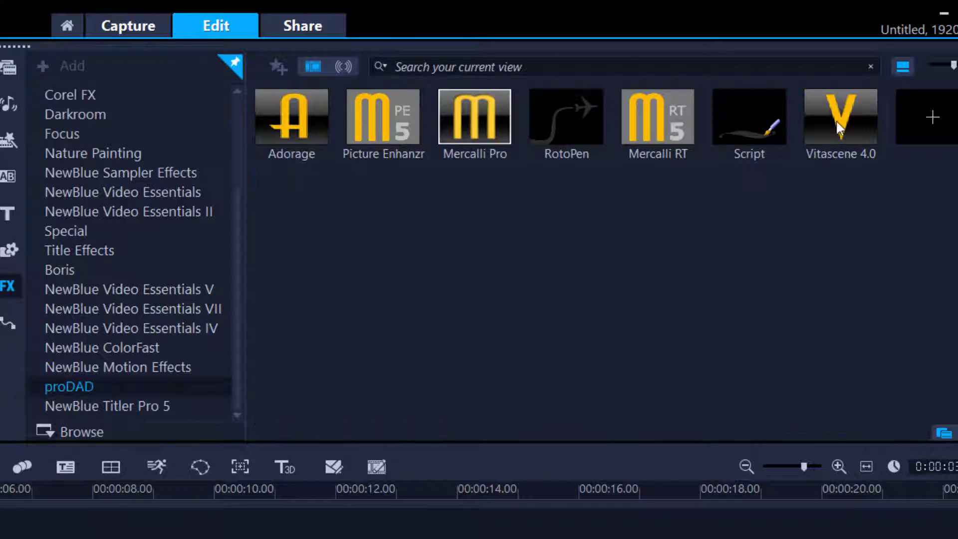
left_click_drag(844, 128, 212, 487)
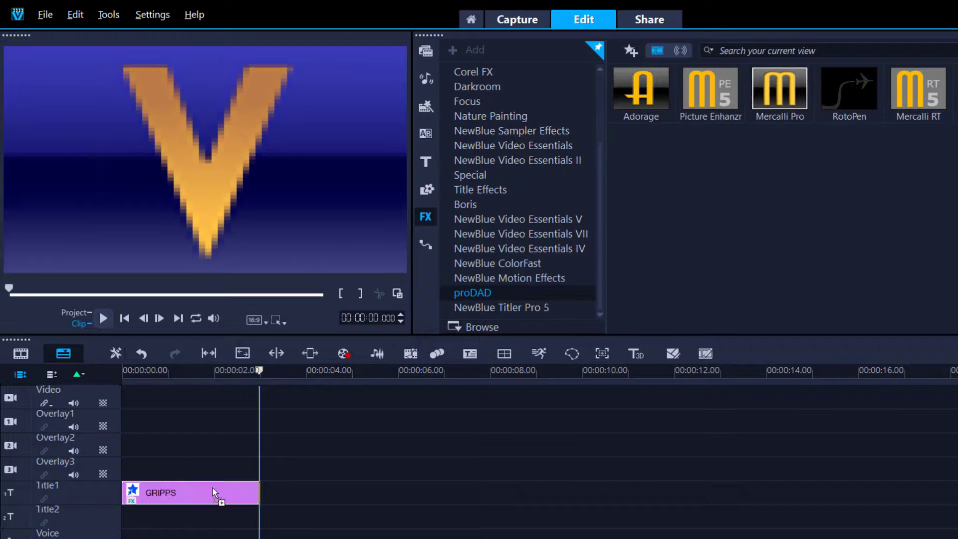
left_click(131, 488)
mouse_move(172, 496)
left_click(235, 507)
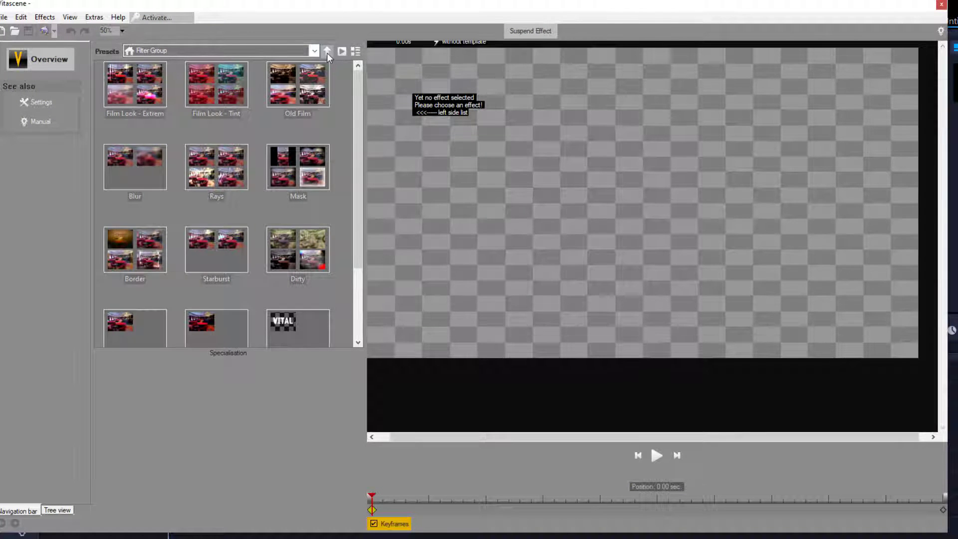
Step: Open the Text/Logo Effects presets in Vitascene's Transition Group
left_click(327, 52)
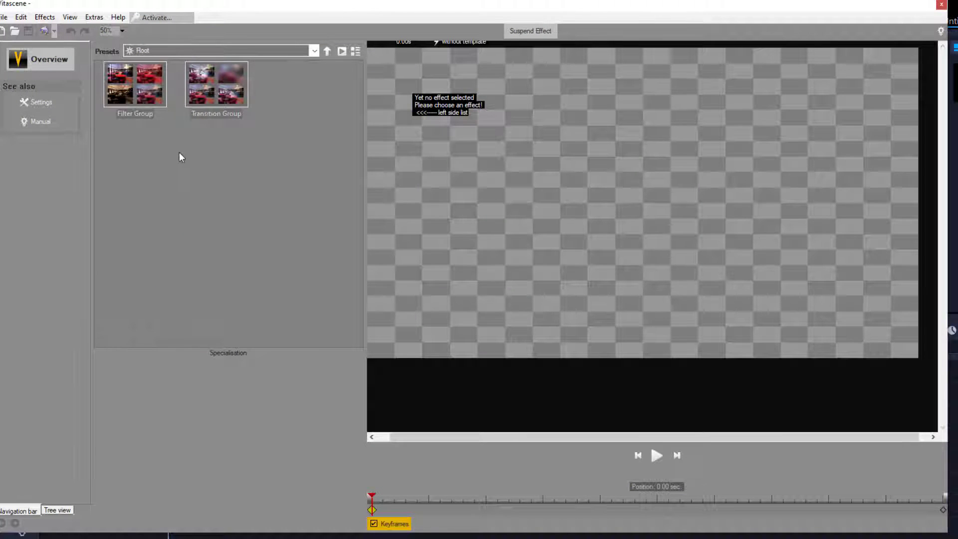
double_click(222, 100)
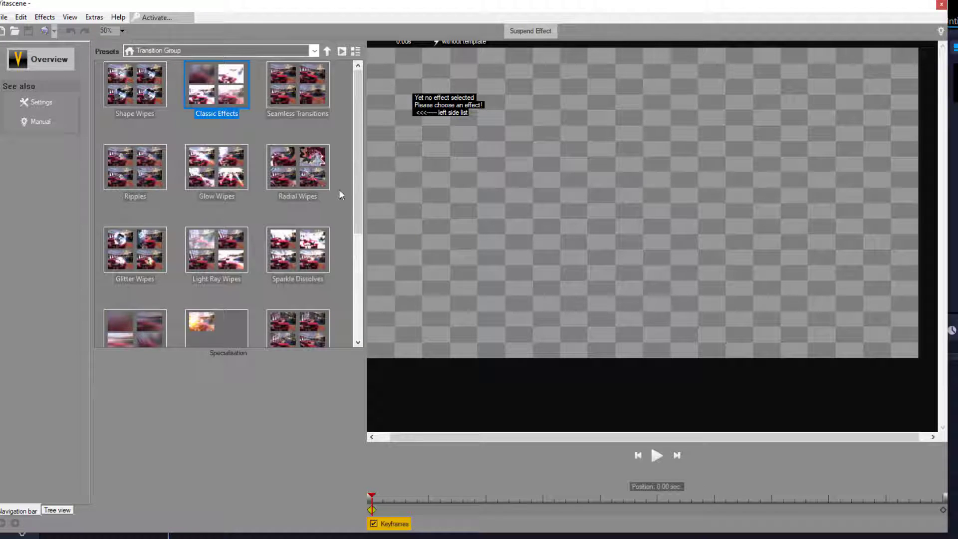
left_click_drag(355, 196, 348, 307)
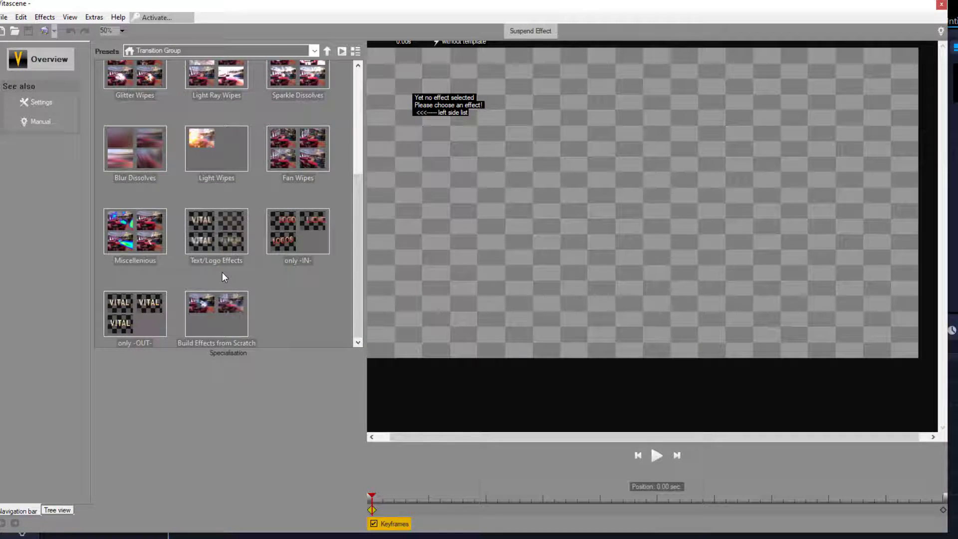
double_click(219, 243)
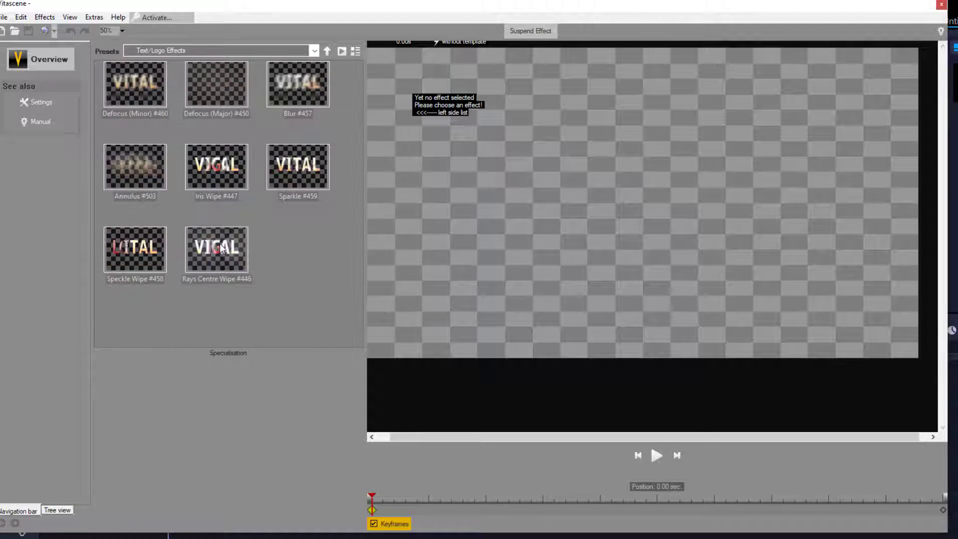
Step: Try the Annulus #503 preset on the GRIPPS title and play its preview
left_click(132, 163)
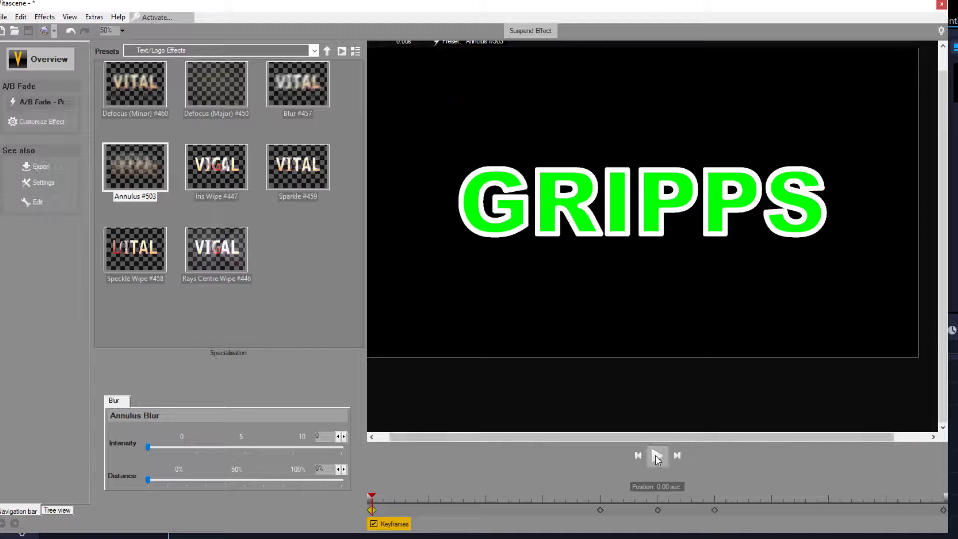
left_click(656, 455)
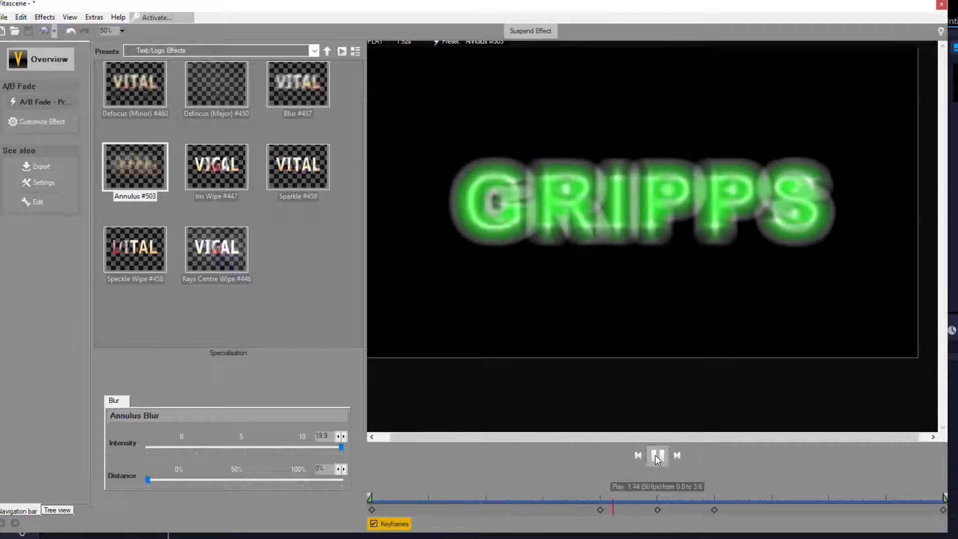
left_click(656, 455)
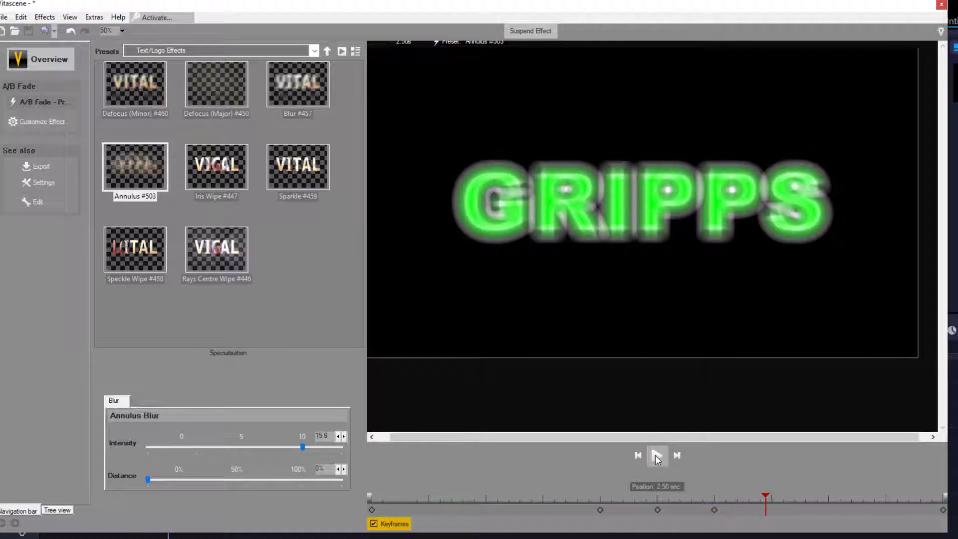
Step: Choose the Speckle Wipe #458 preset, play its preview, and apply the effect to return to the video project
left_click(122, 254)
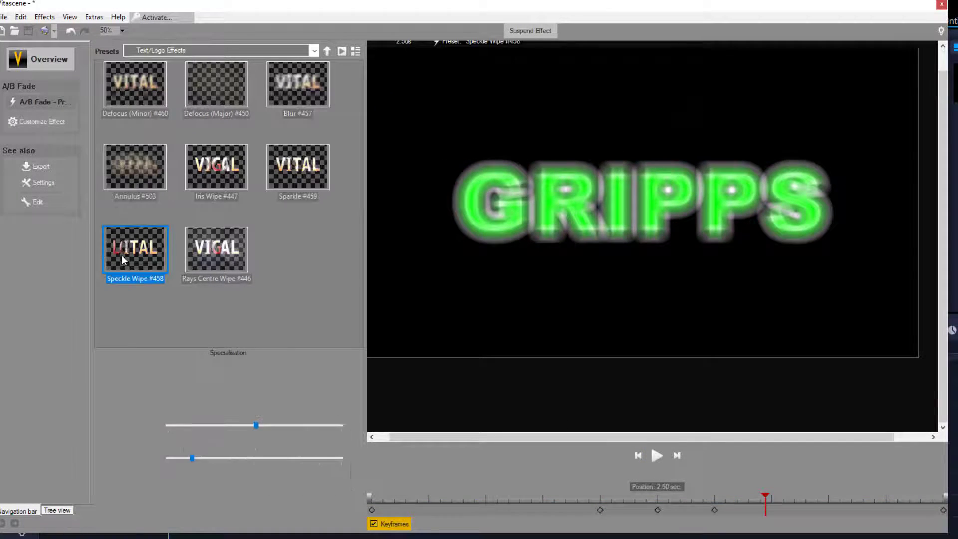
left_click(658, 458)
left_click(658, 458)
left_click(657, 458)
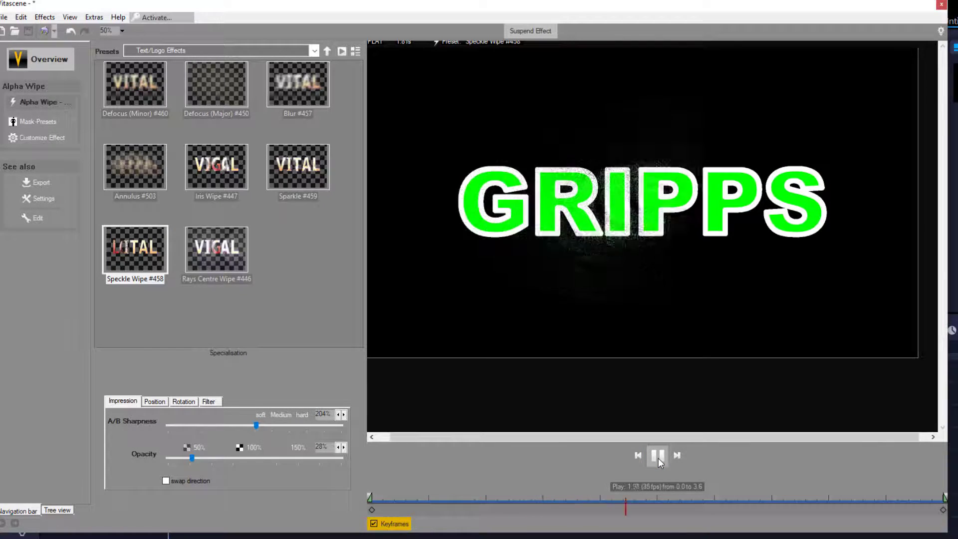
left_click(657, 458)
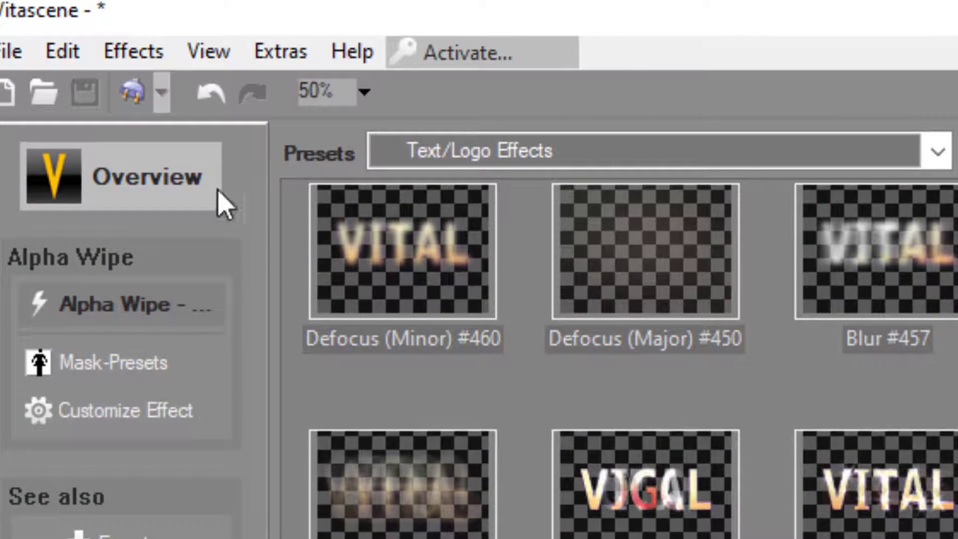
left_click(143, 101)
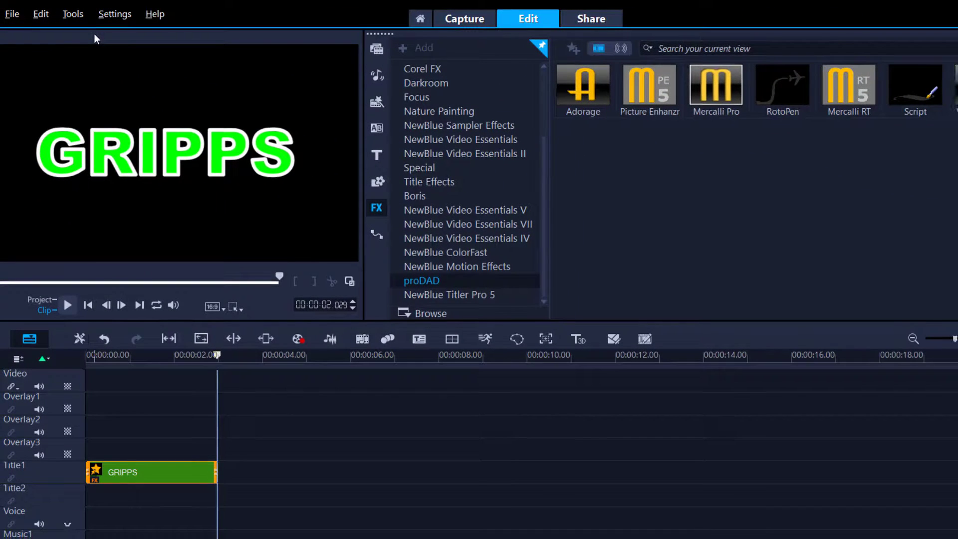
Step: Play the GRIPPS title project from the start to review the Speckle Wipe effect, and replay it
left_click_drag(222, 355, 62, 352)
left_click(66, 305)
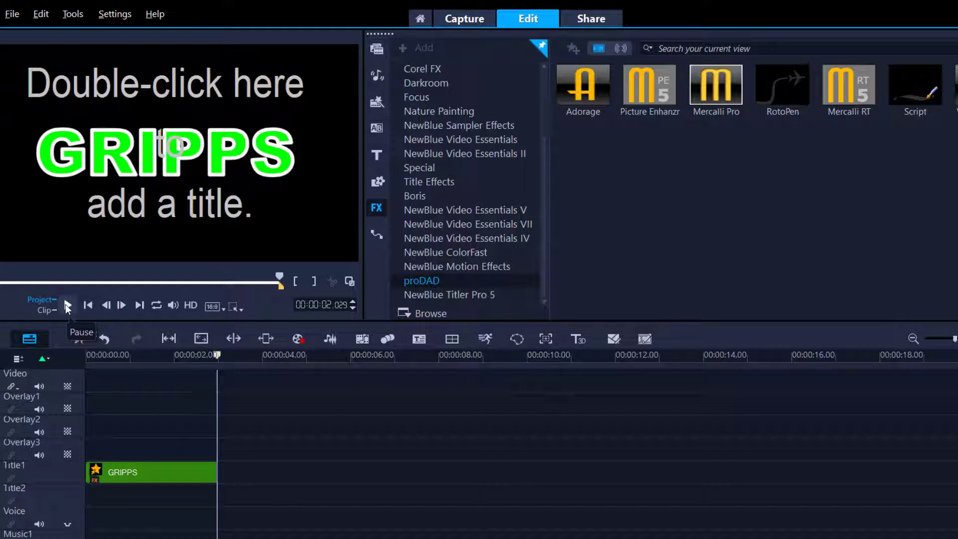
left_click_drag(211, 358, 86, 359)
left_click(67, 305)
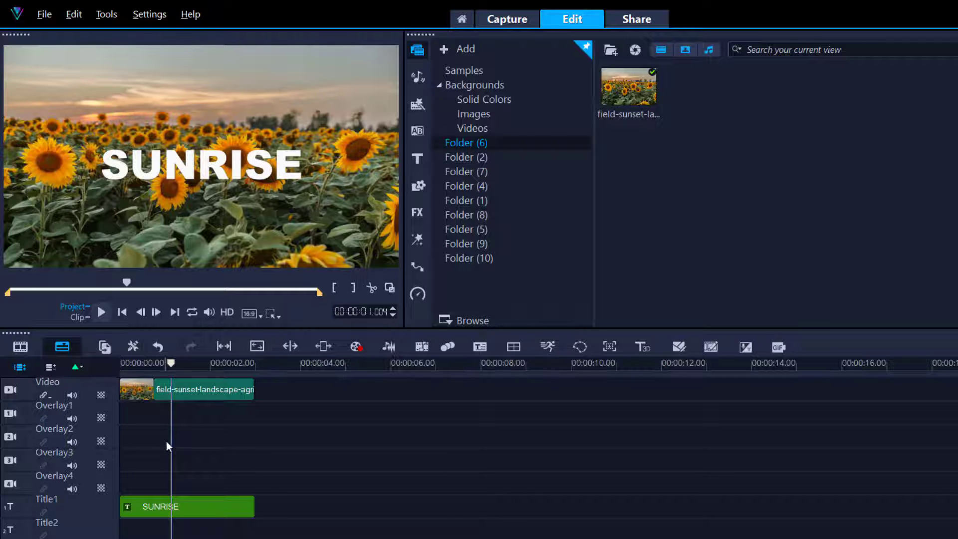
Step: Try a Pop-up motion preset on the SUNRISE title with Line units, entering upward and exiting downward, and play the project from near the start
left_click(198, 506)
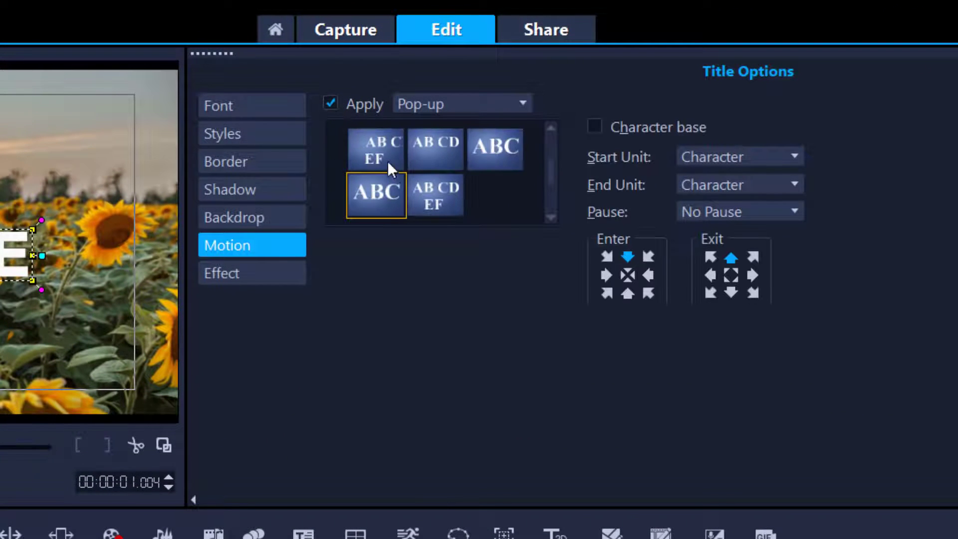
left_click(430, 206)
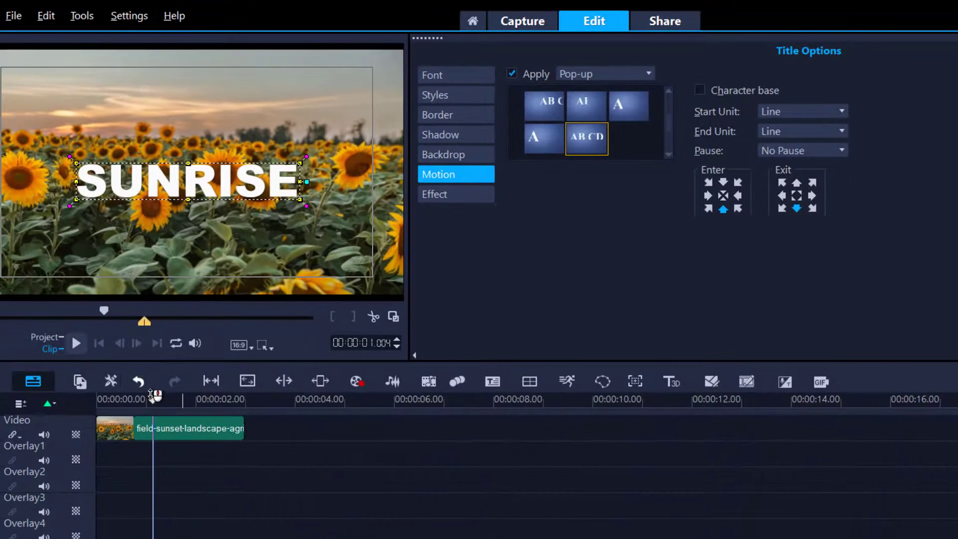
left_click(47, 337)
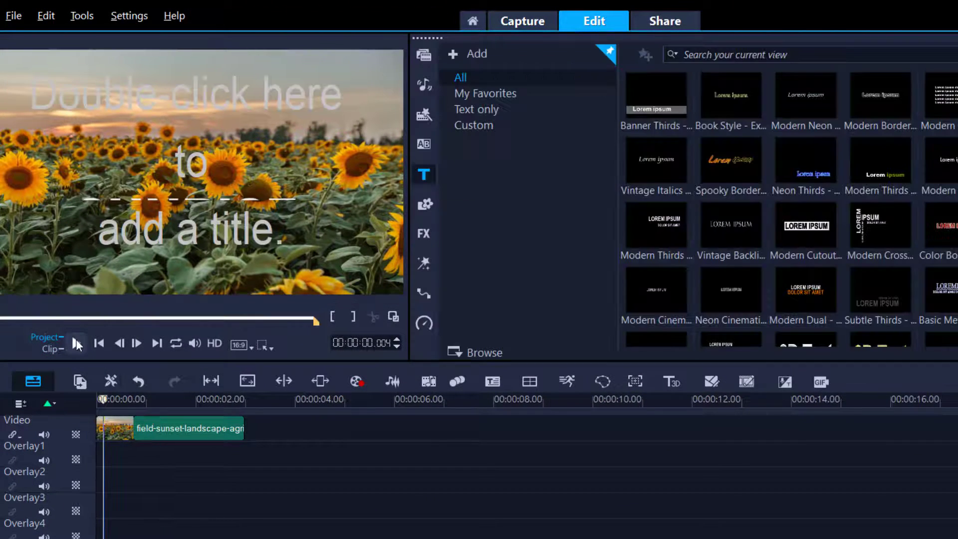
left_click(76, 344)
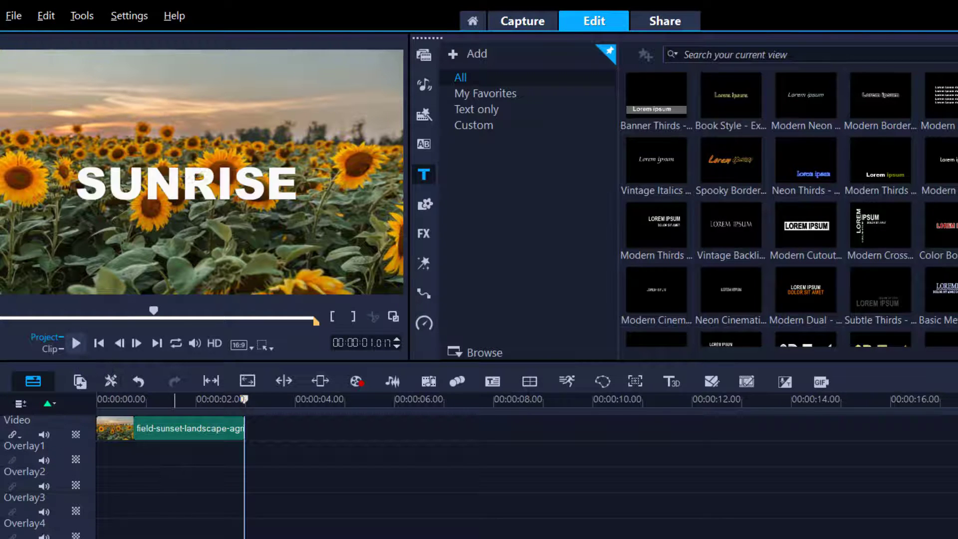
Step: Reopen the SUNRISE title's motion options, try the centre exit direction, and set the exit back to downward
left_click(206, 216)
double_click(204, 190)
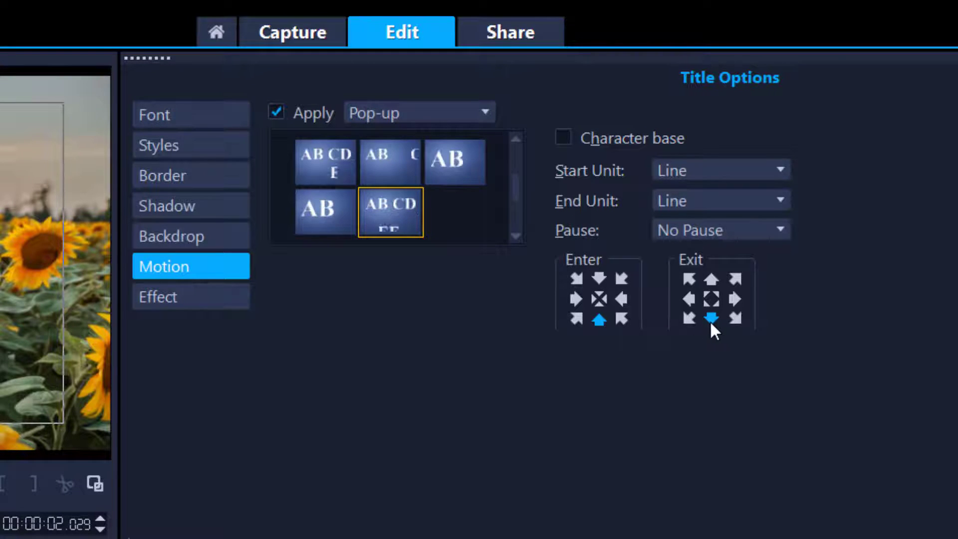
left_click(710, 295)
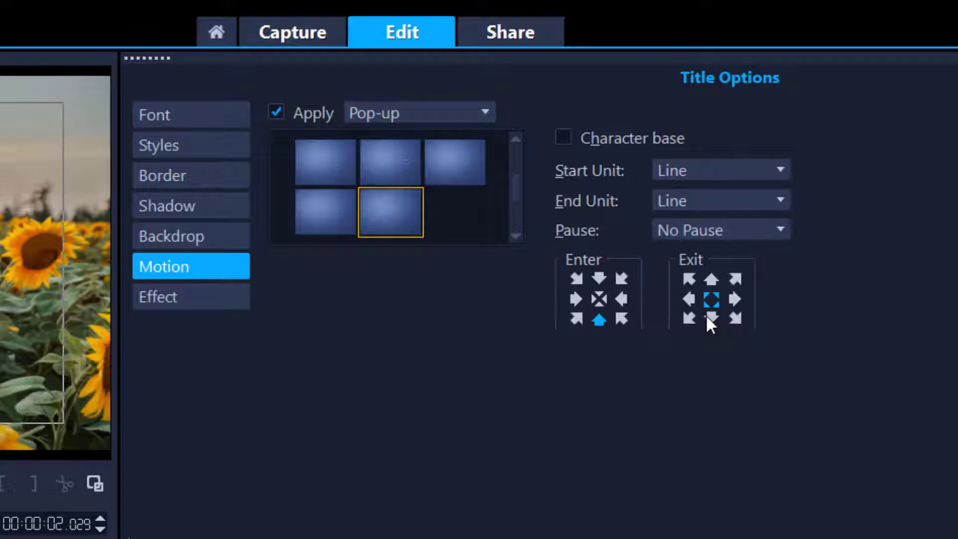
left_click(710, 317)
Step: View the Start Unit choices without changing them, and turn off the SUNRISE title's motion
left_click(781, 169)
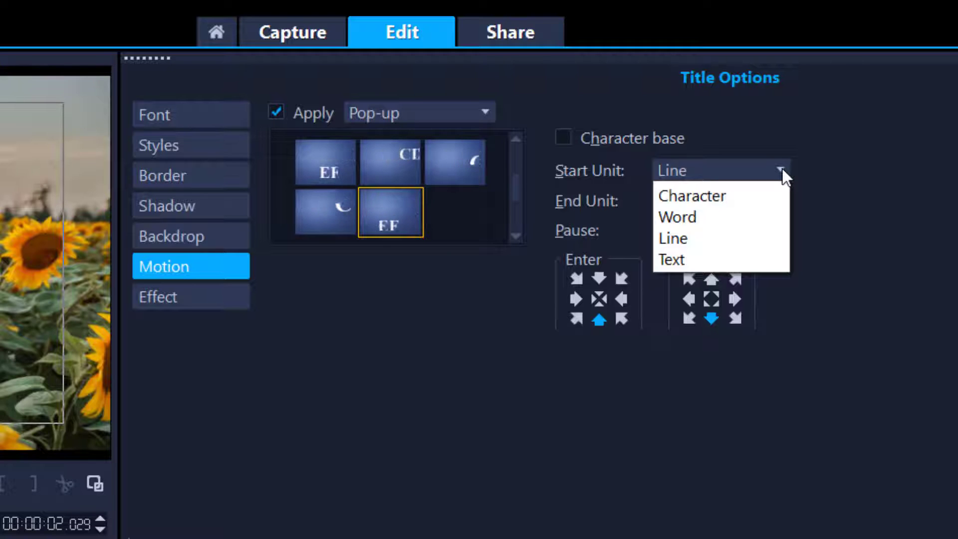
left_click(509, 367)
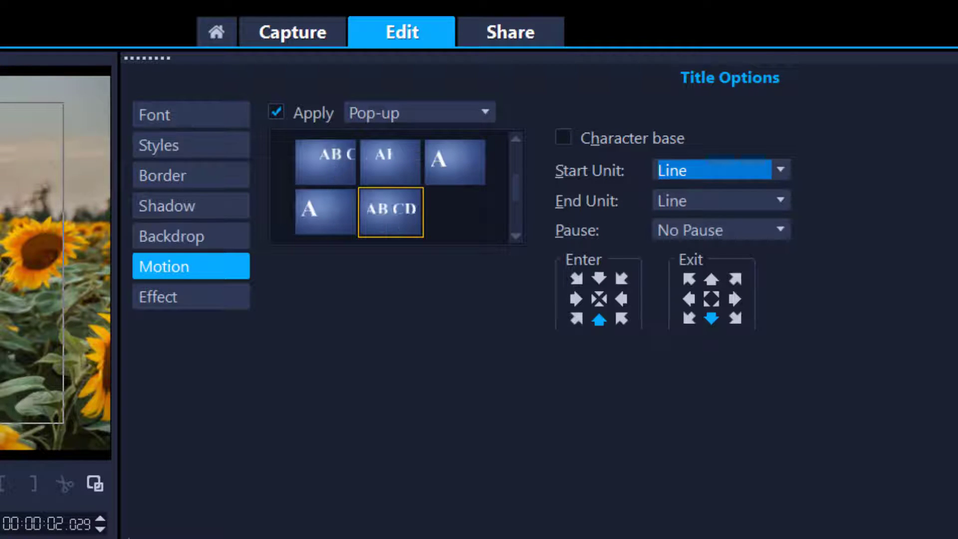
left_click(277, 113)
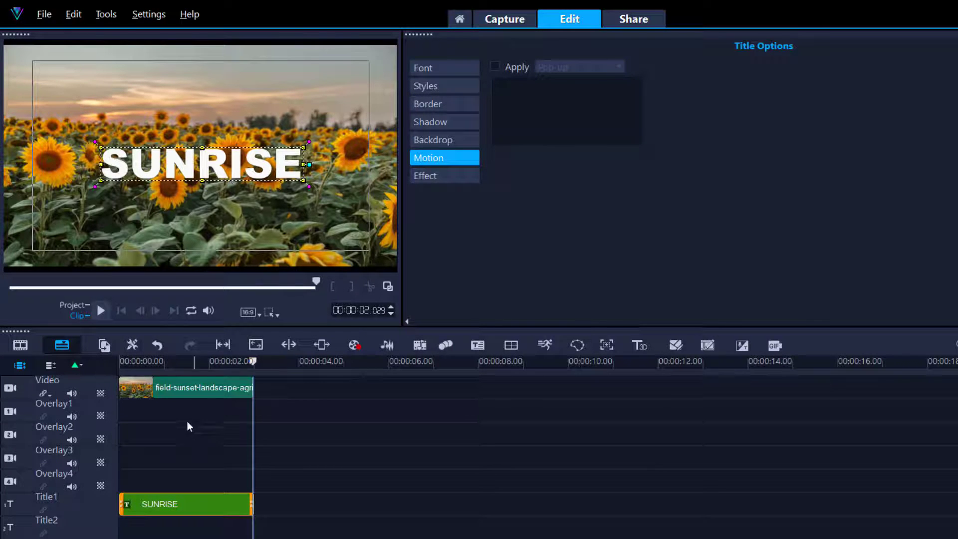
Step: Open the Video track's sunflower clip in Mask Creator and outline the large leftmost sunflower with a closed, straight-sided mask
left_click(188, 391)
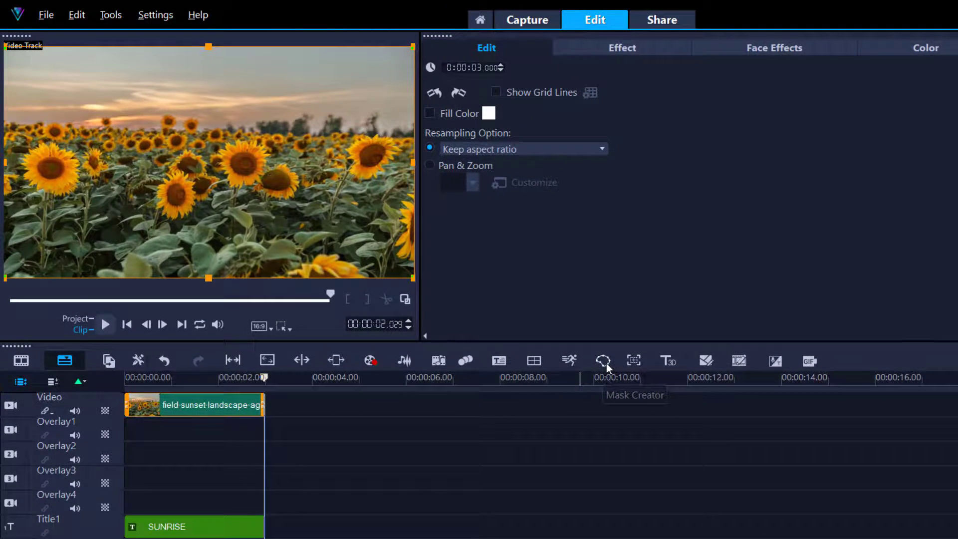
left_click(606, 364)
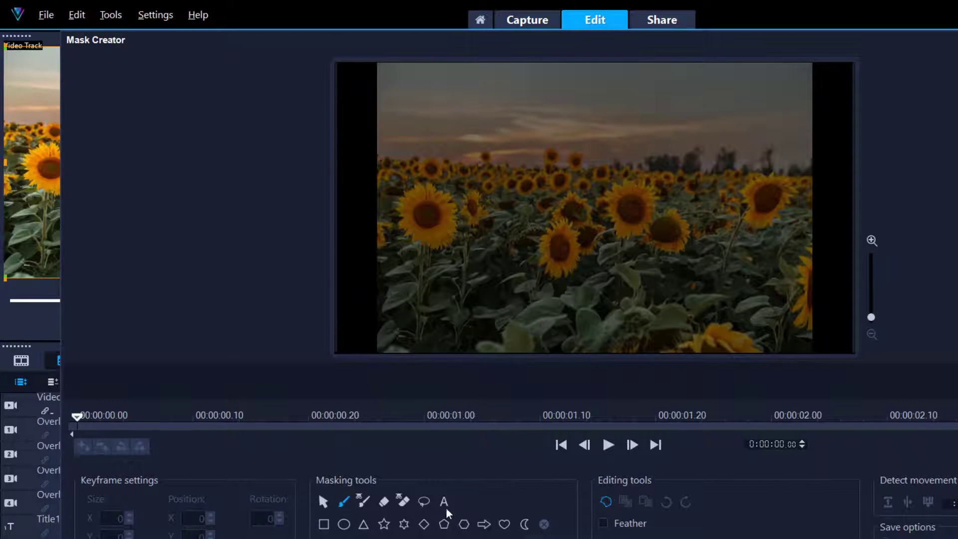
left_click(423, 502)
left_click(478, 227)
left_click(435, 163)
left_click(381, 161)
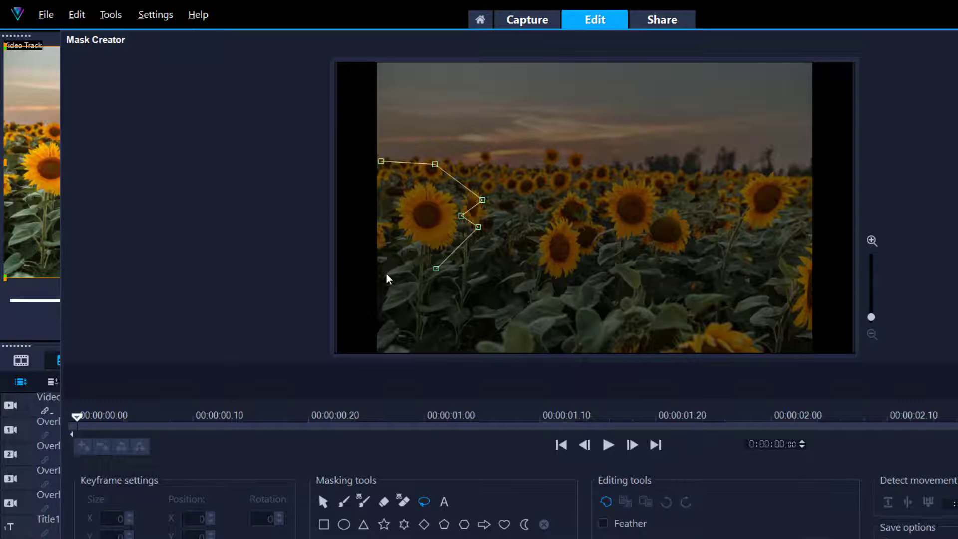
left_click(386, 274)
left_click(435, 269)
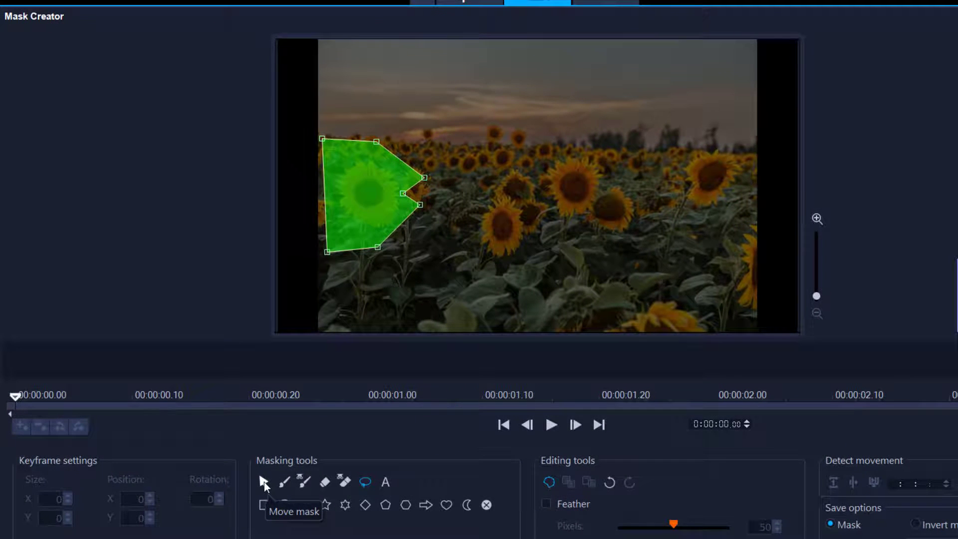
Step: At 0:00:02.29, stretch the mask rightward beyond the frame's right edge and extend its lower-left corner slightly outward
left_click(265, 482)
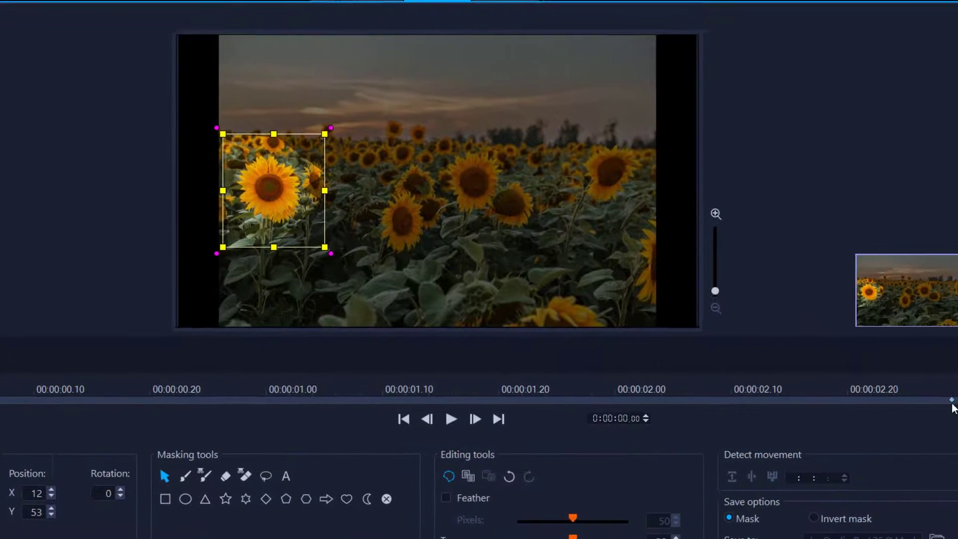
left_click(952, 402)
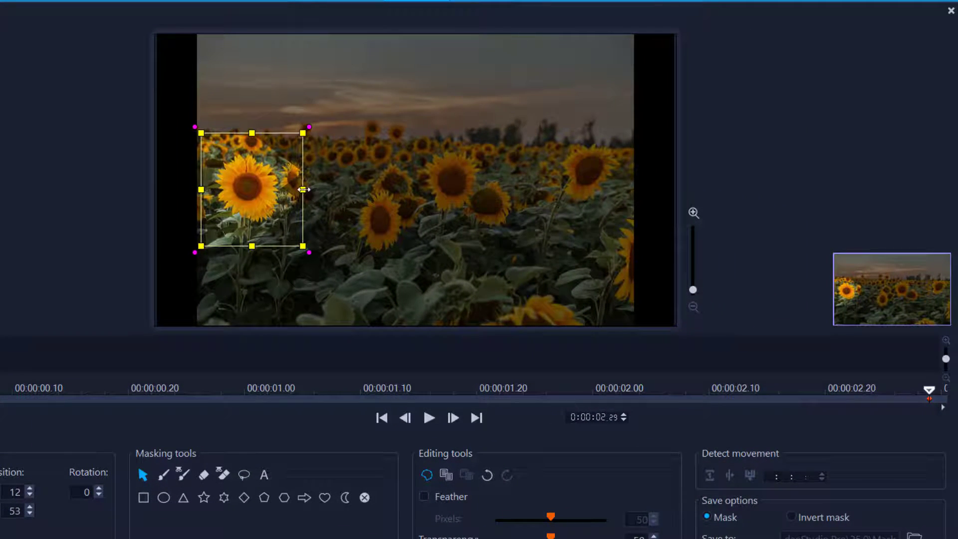
left_click_drag(306, 189, 876, 199)
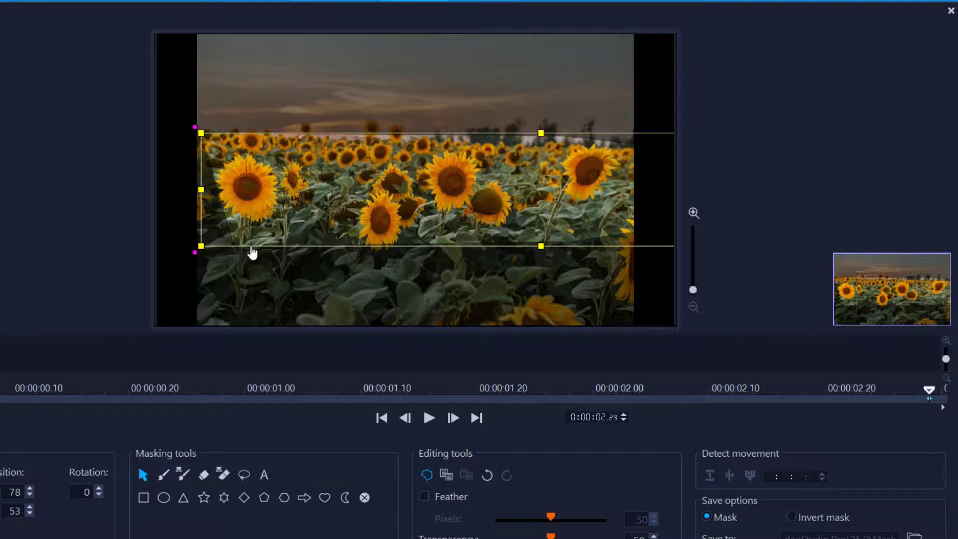
left_click_drag(201, 246, 170, 251)
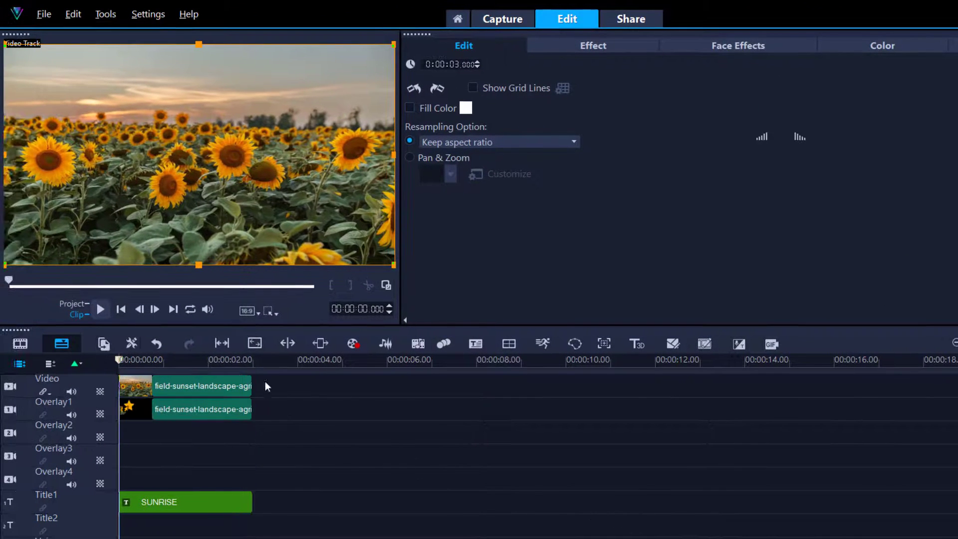
Step: Move the masked sunflower clip to Overlay2 and the SUNRISE title to Overlay1, and play the result
left_click(221, 415)
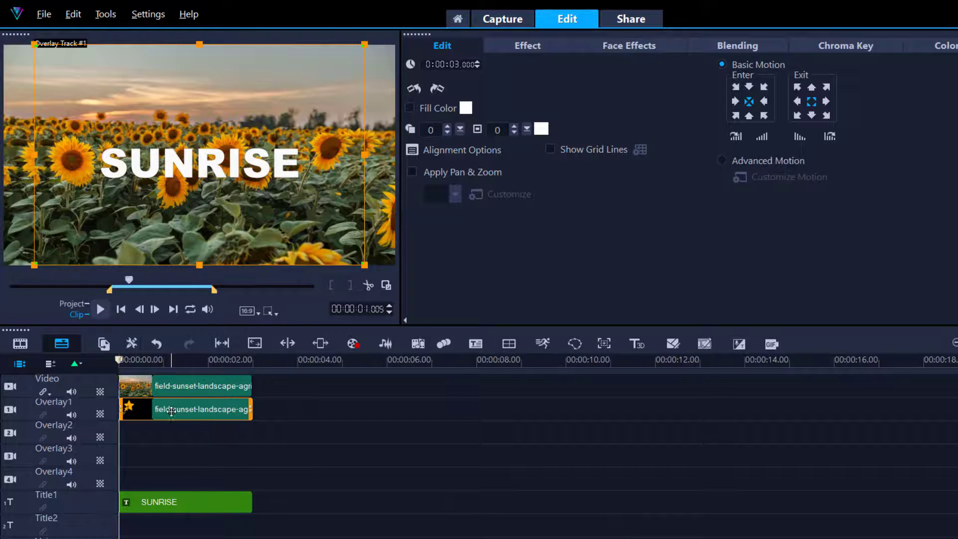
left_click_drag(171, 412, 164, 431)
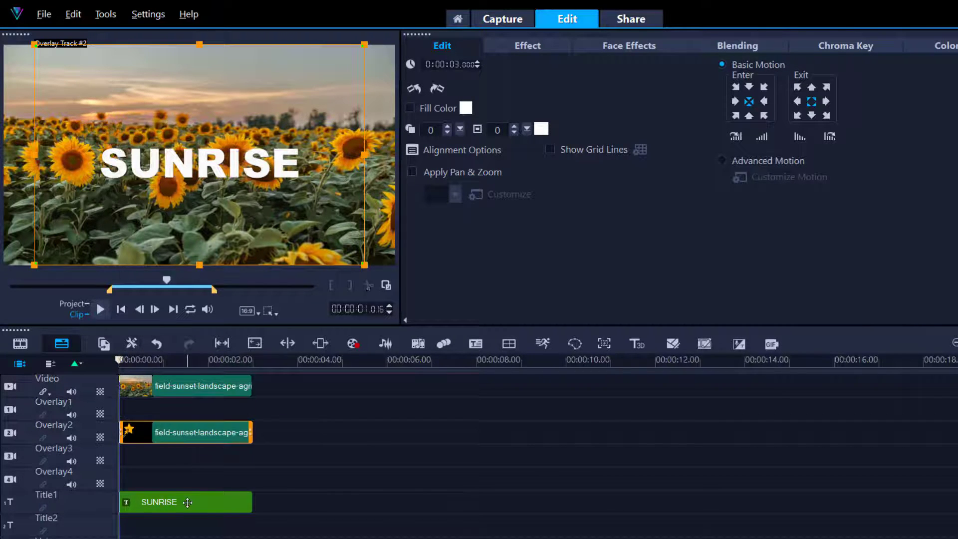
left_click_drag(187, 502, 175, 414)
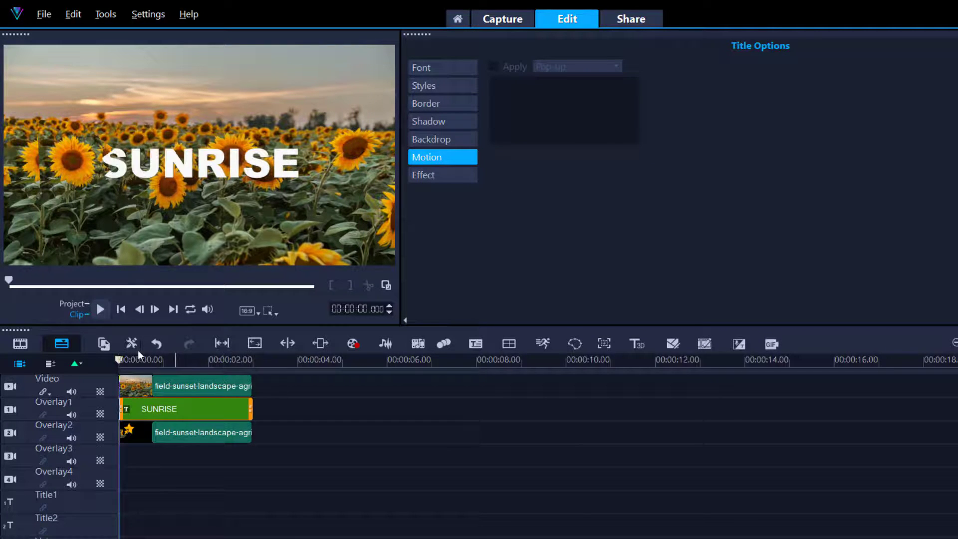
left_click(99, 310)
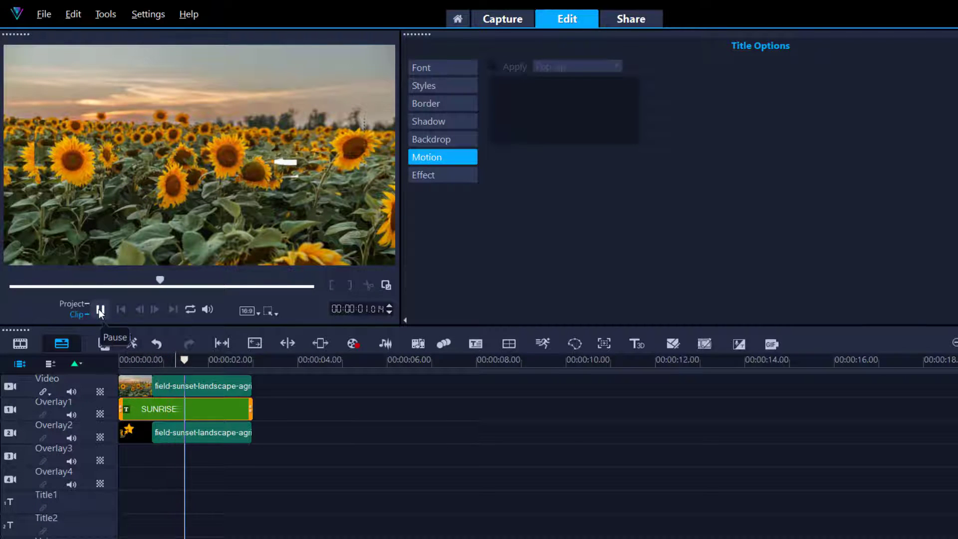
left_click(99, 309)
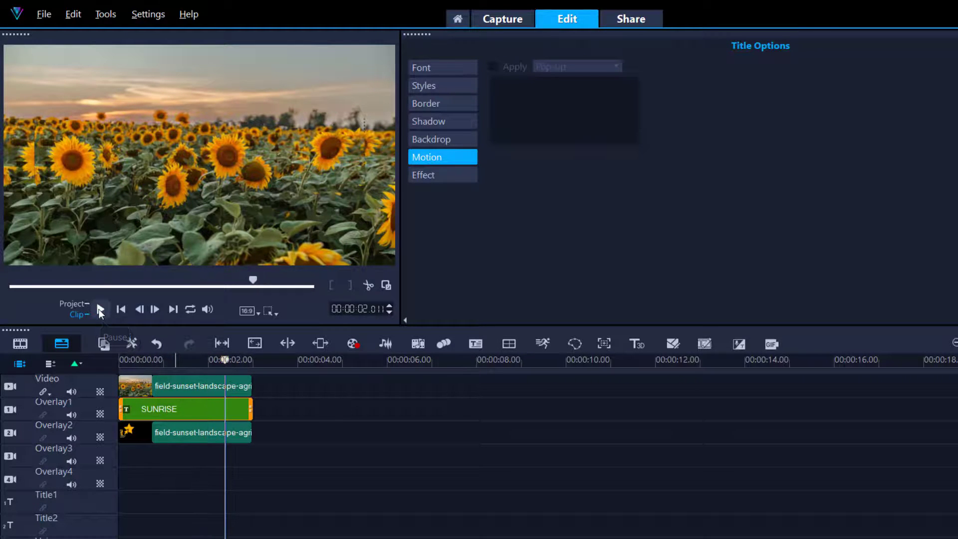
Step: Reopen the Overlay2 clip's mask, shift its left edge rightward at 0:00:02.29, and apply it as an inverted mask
left_click(165, 432)
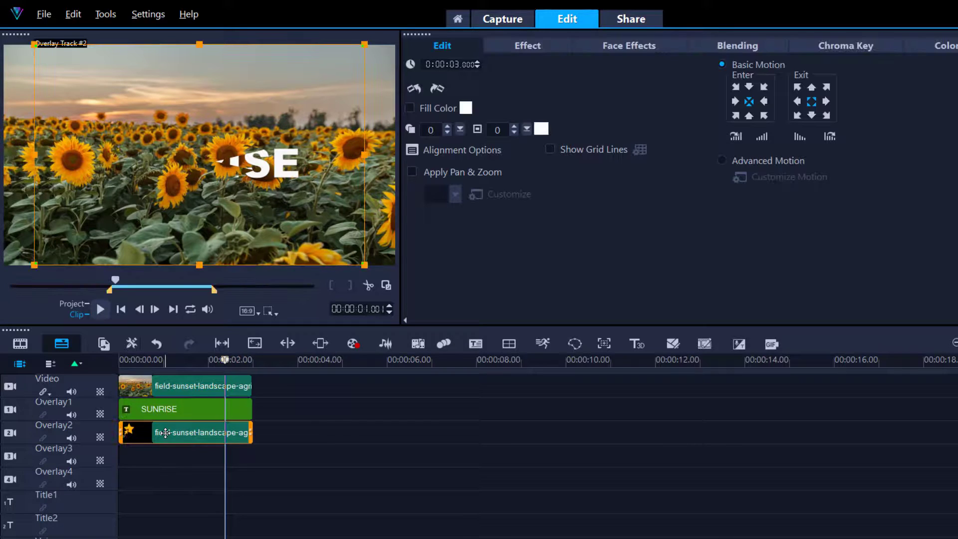
right_click(129, 435)
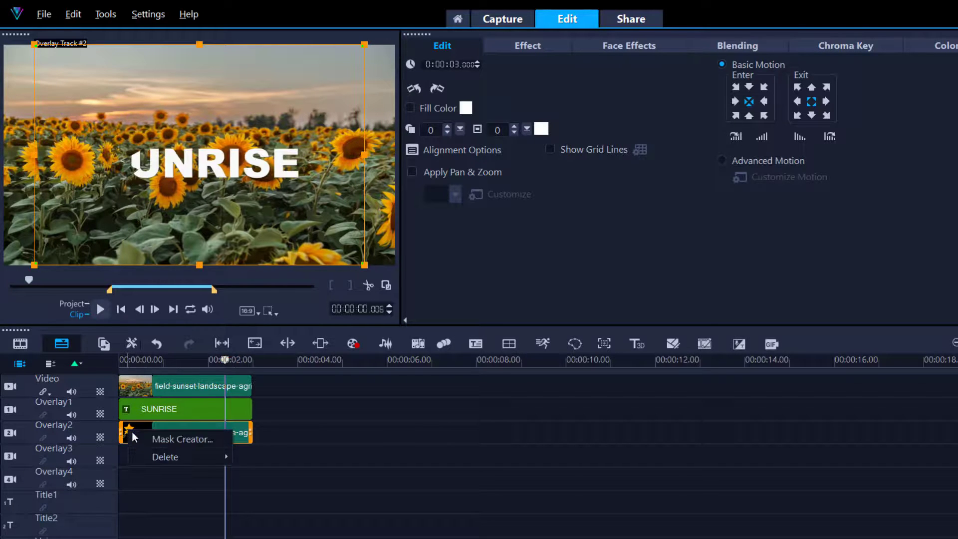
left_click(170, 440)
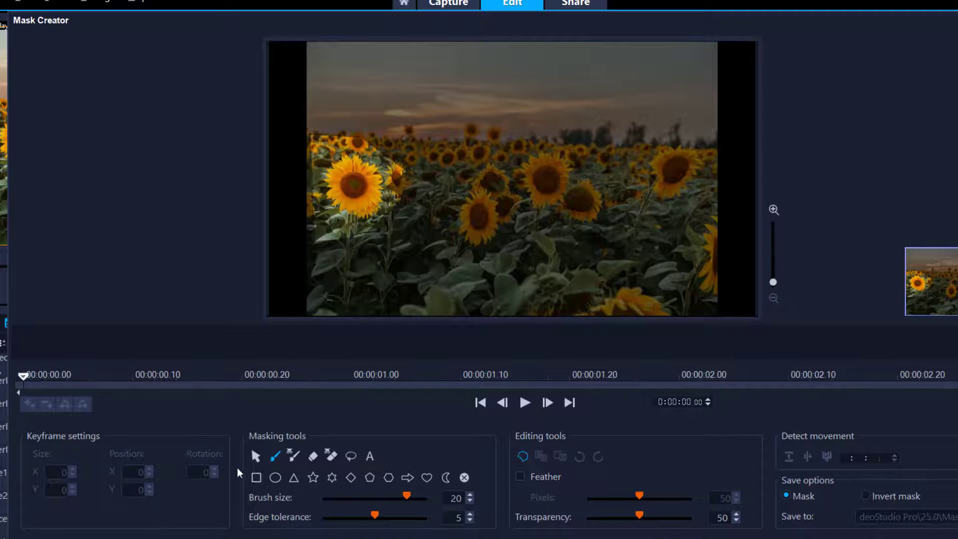
left_click(259, 456)
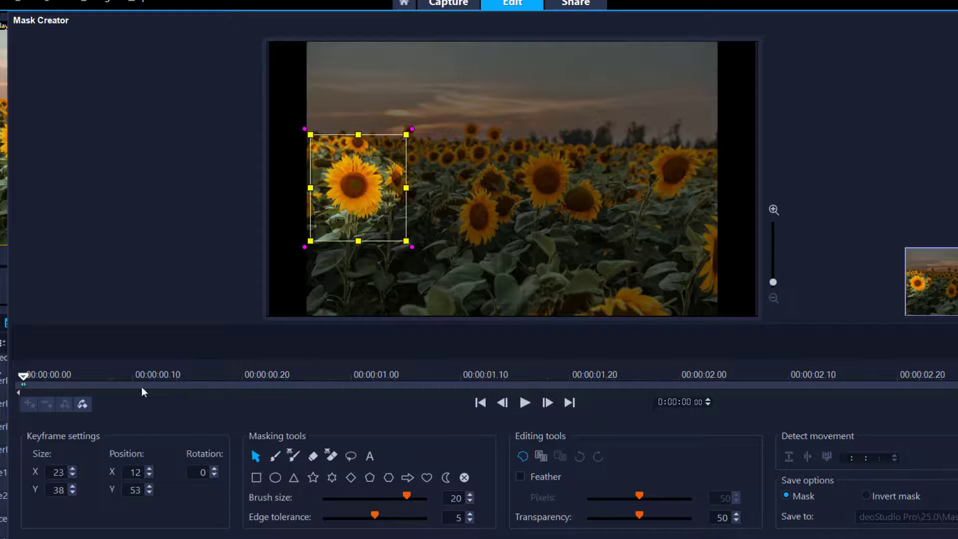
left_click(915, 380)
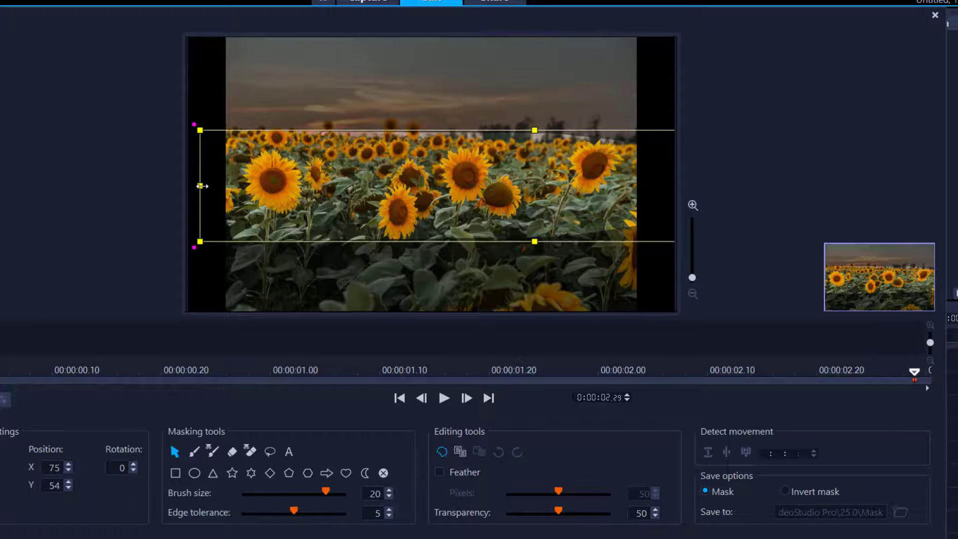
left_click_drag(204, 185, 288, 196)
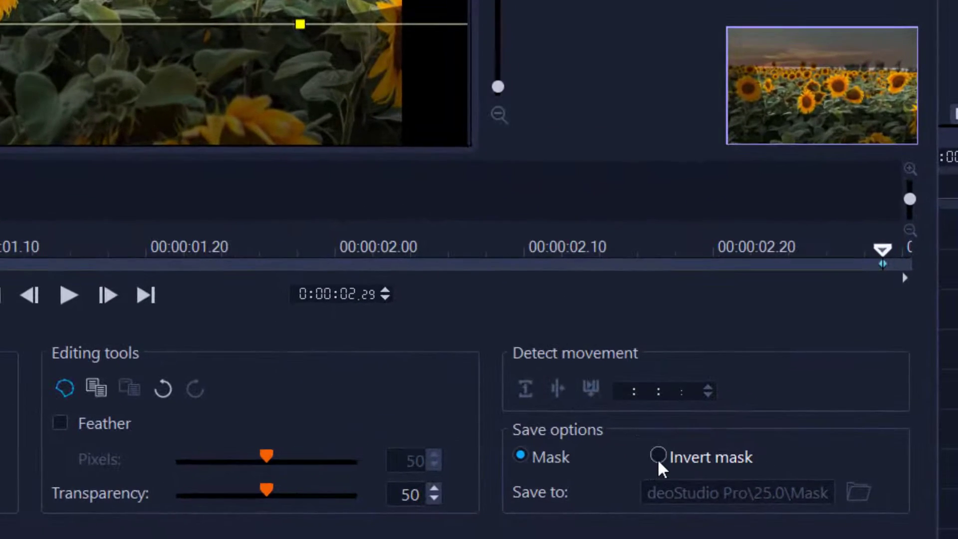
left_click(657, 456)
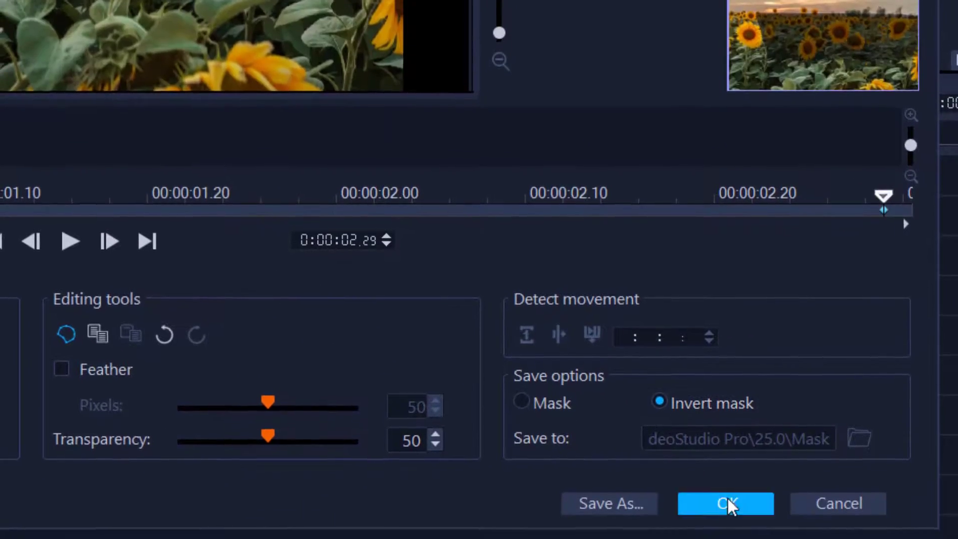
left_click(730, 513)
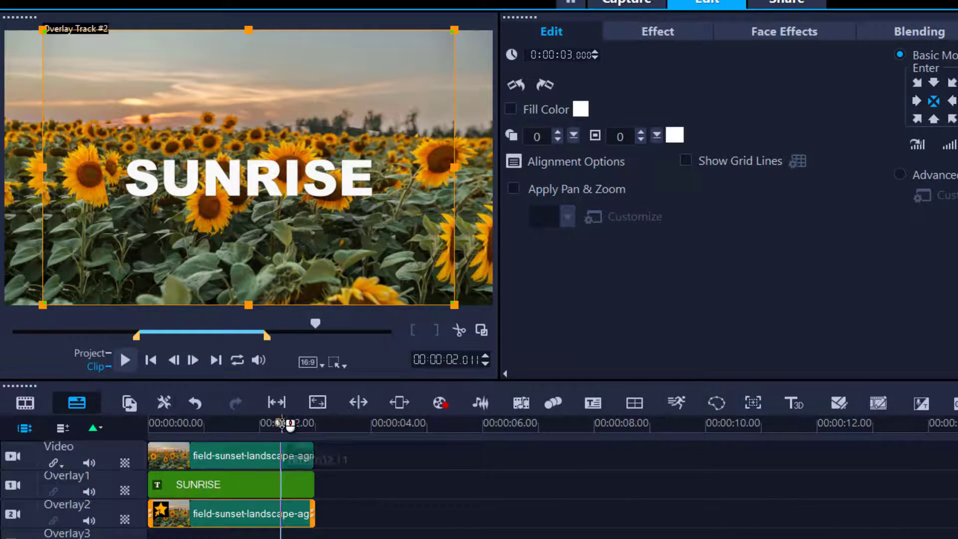
Step: Scrub the project back to near the start and fit the Overlay2 clip to the full preview frame
left_click_drag(282, 423, 195, 423)
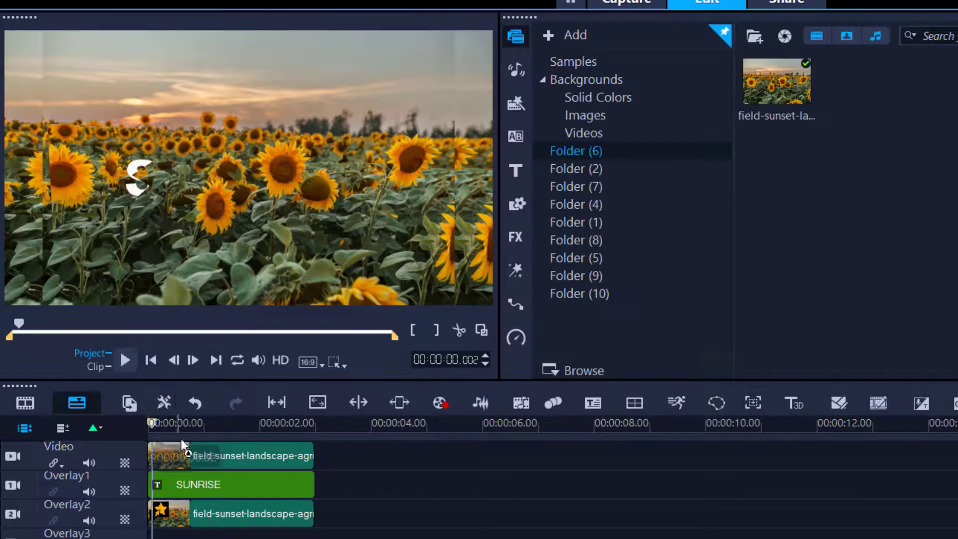
left_click(251, 518)
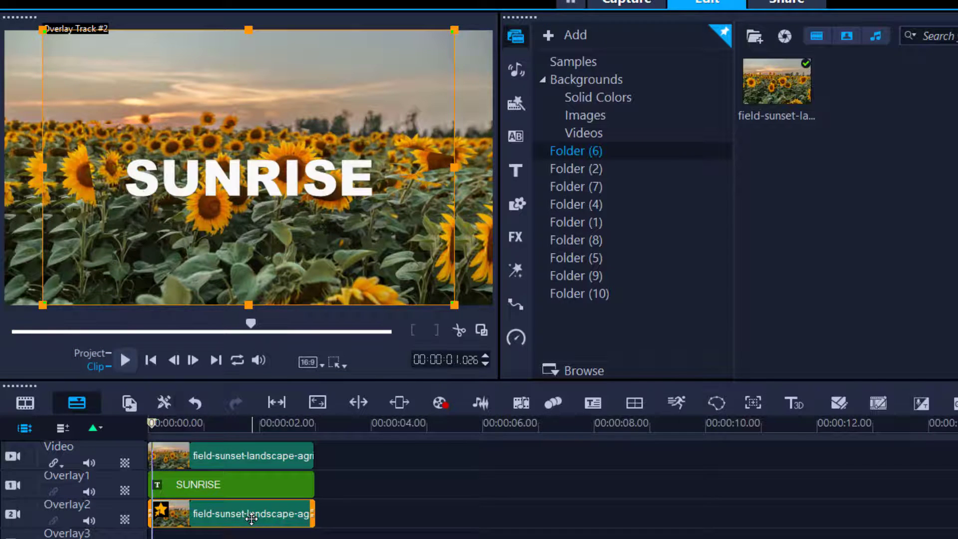
right_click(260, 283)
left_click(309, 412)
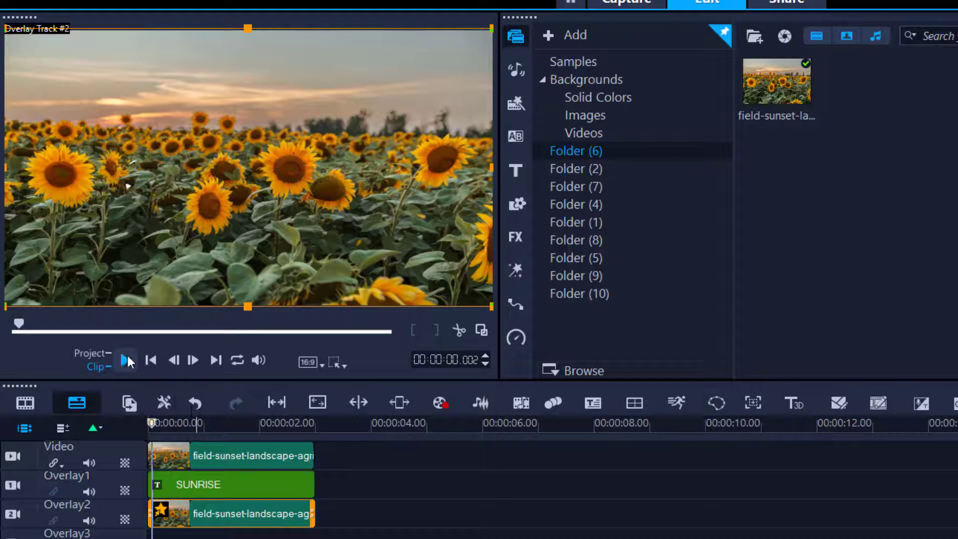
Step: Play the sunflower clip and the project from the start to review the SUNRISE reveal
left_click(128, 359)
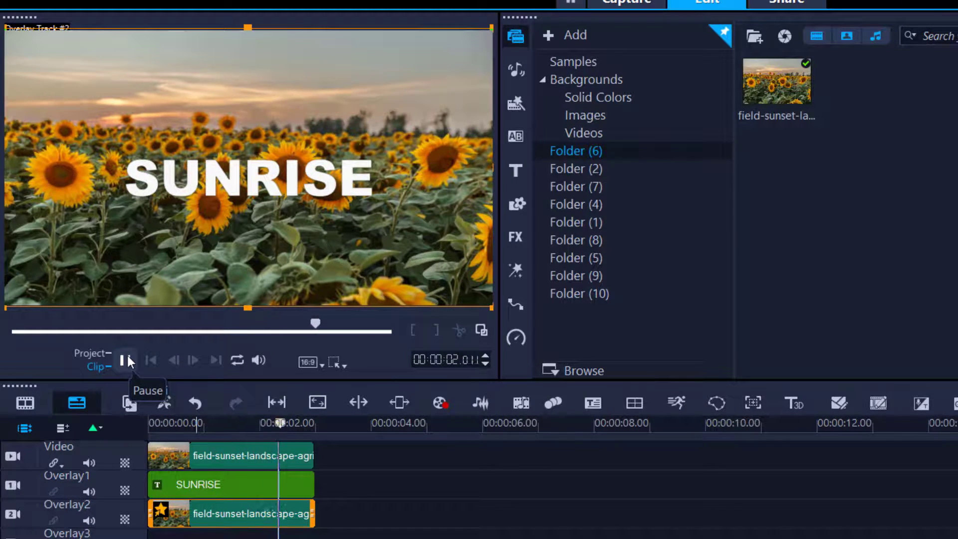
left_click(255, 424)
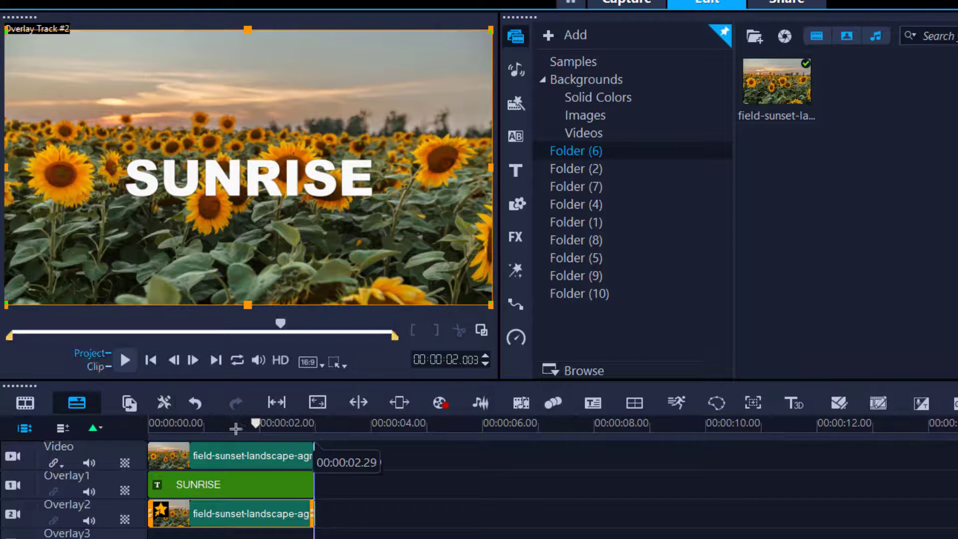
key("Home")
key("space")
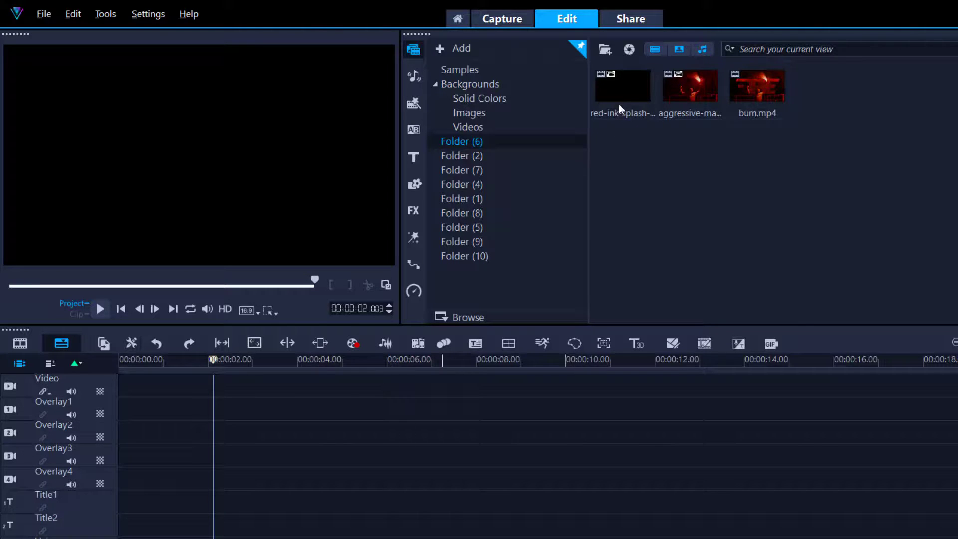
Step: Place the red-ink-splash clip at the start of the empty Video track and open it in Mask Creator
mouse_move(622, 94)
left_mouse_down()
mouse_move(597, 170)
mouse_move(371, 391)
left_mouse_up()
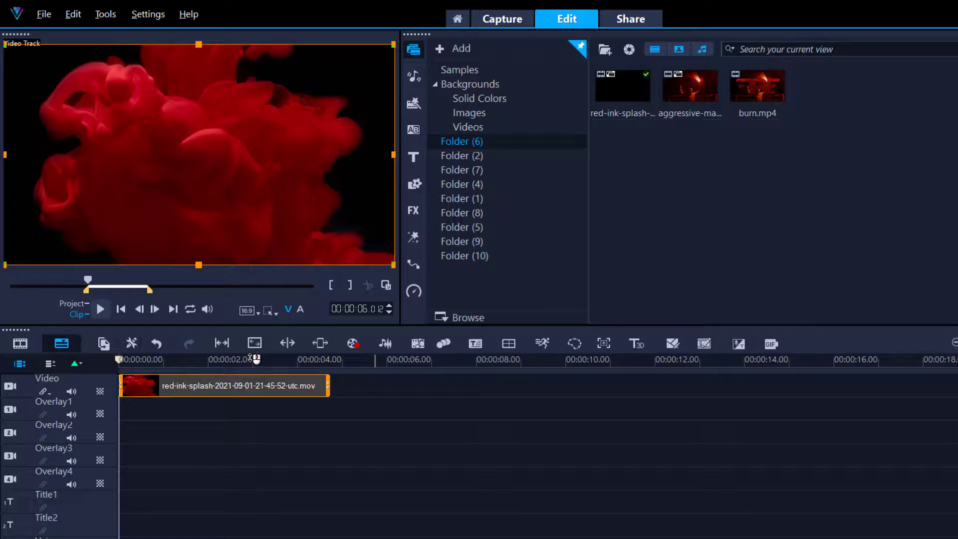
left_click(496, 359)
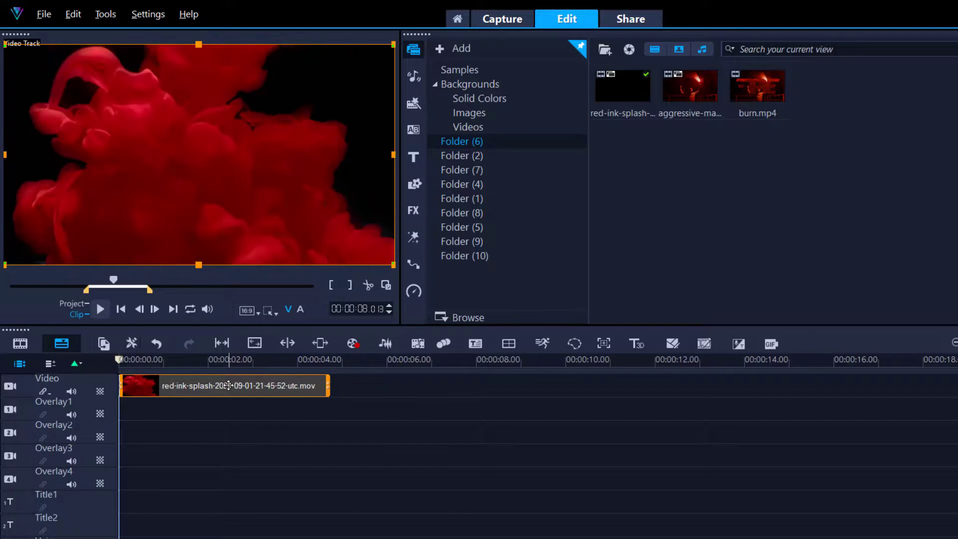
left_click(228, 385)
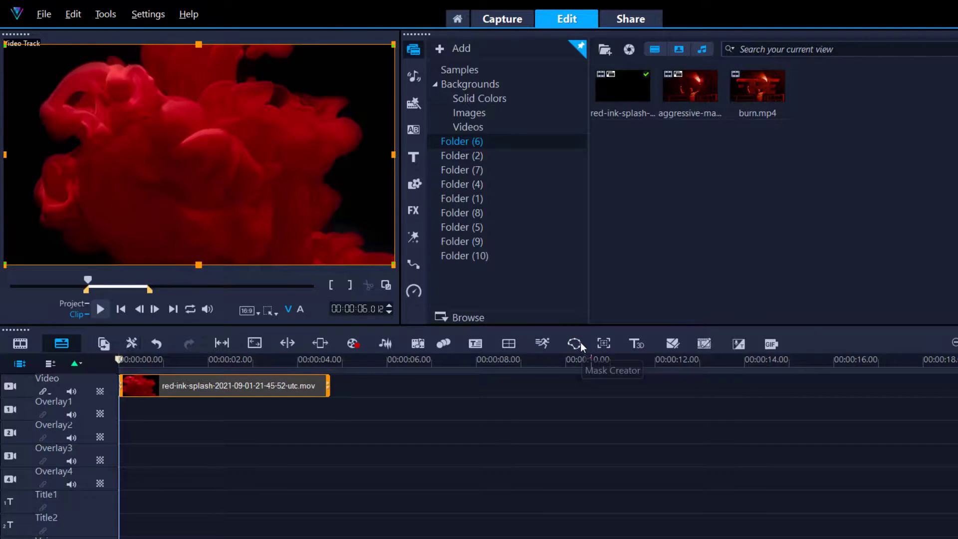
left_click(579, 343)
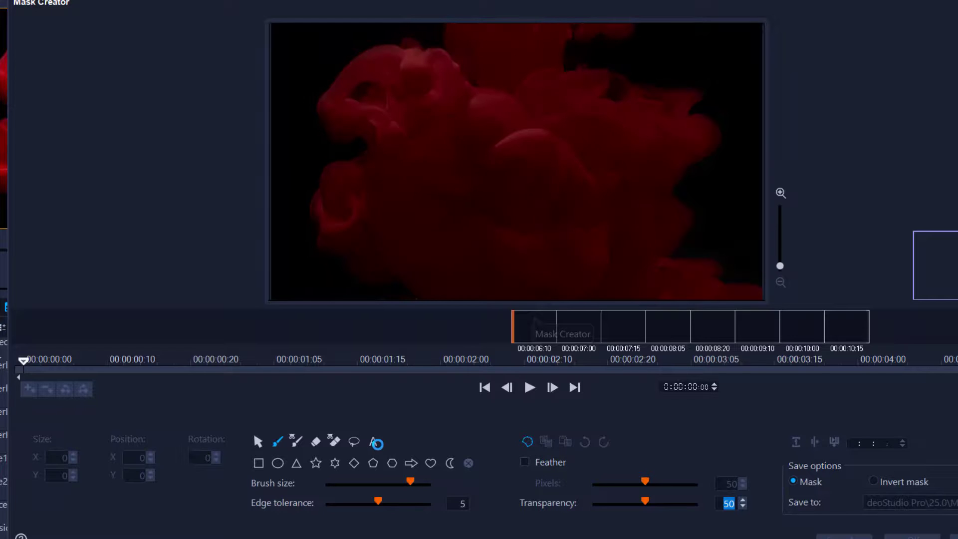
Step: Add a text mask reading FIRE and move it to the middle of the frame
left_click(378, 445)
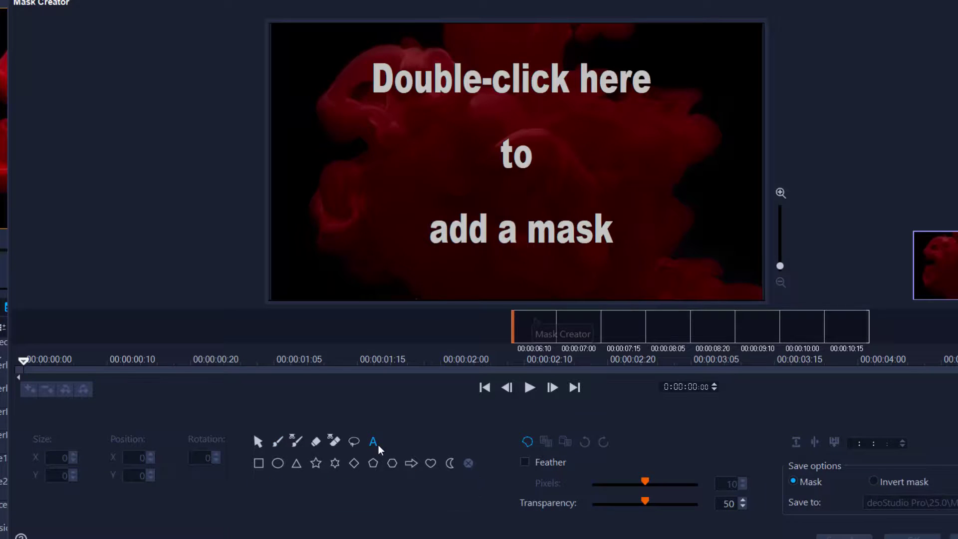
double_click(381, 177)
type("FIRE")
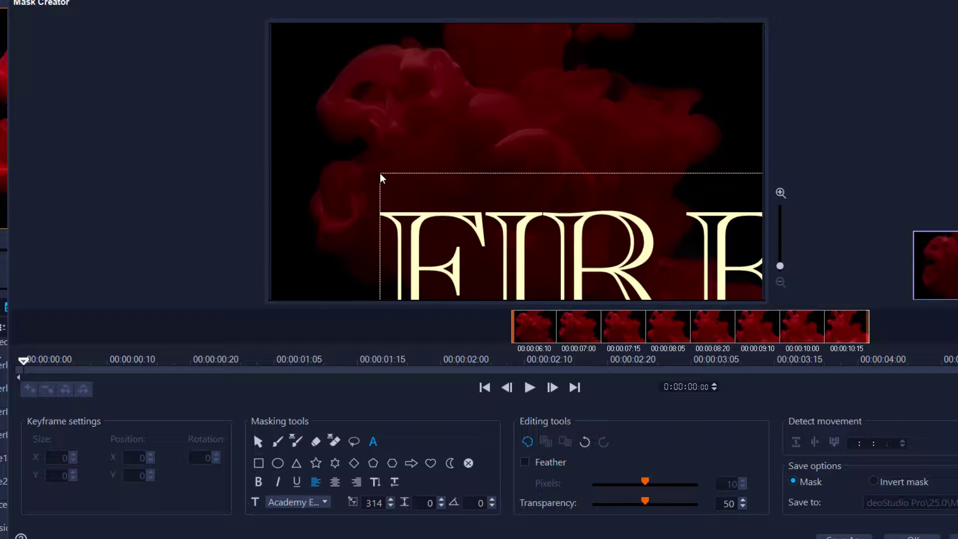
left_click(560, 252)
left_click_drag(564, 254, 501, 145)
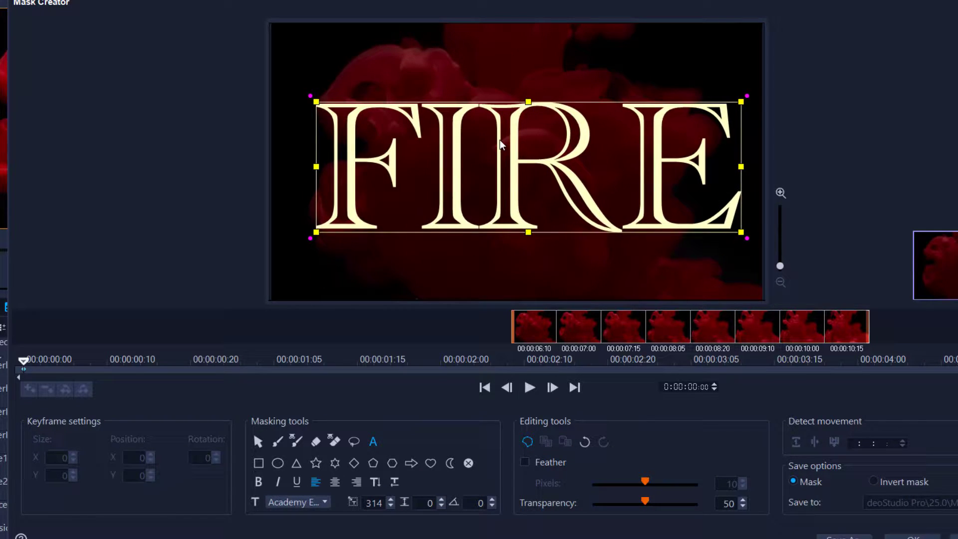
Step: Set the FIRE text mask's font to Alfphabet
left_click(322, 502)
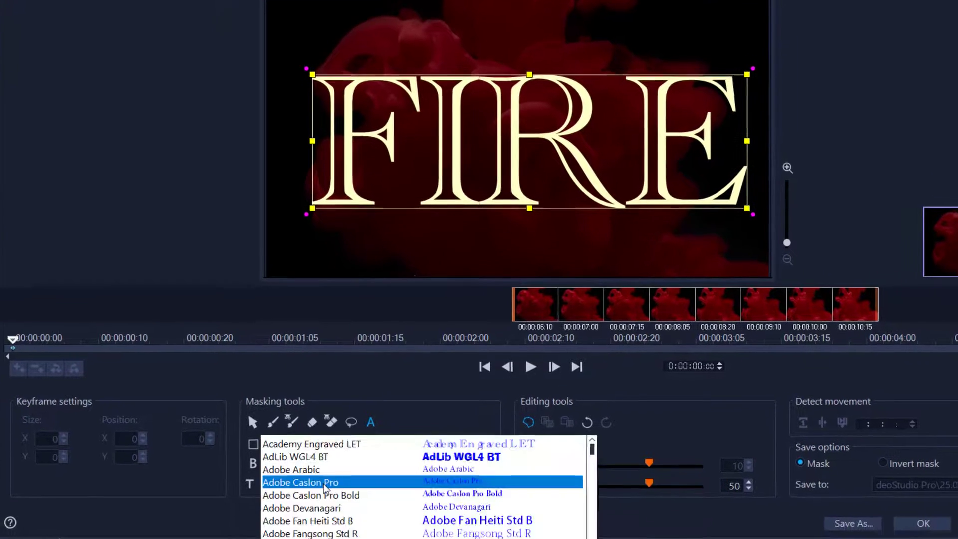
scroll(491, 497, "down", 6)
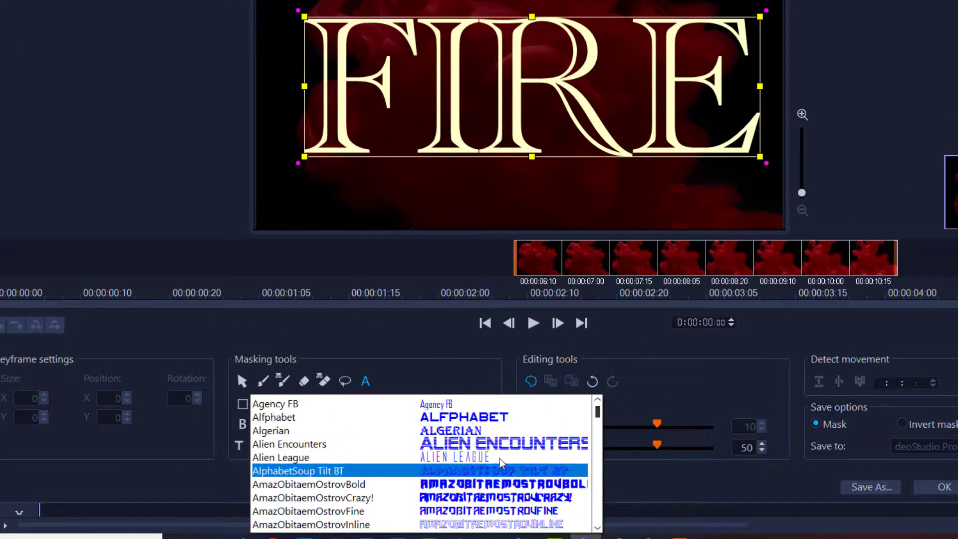
left_click(468, 415)
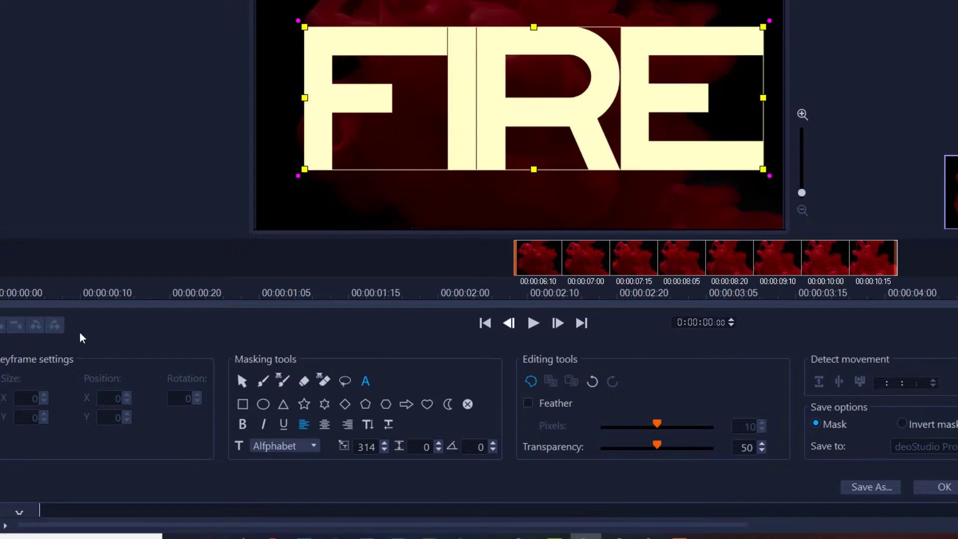
Step: Preview the FIRE mask over the moving ink and apply it to the clip as a regular mask
left_click(245, 385)
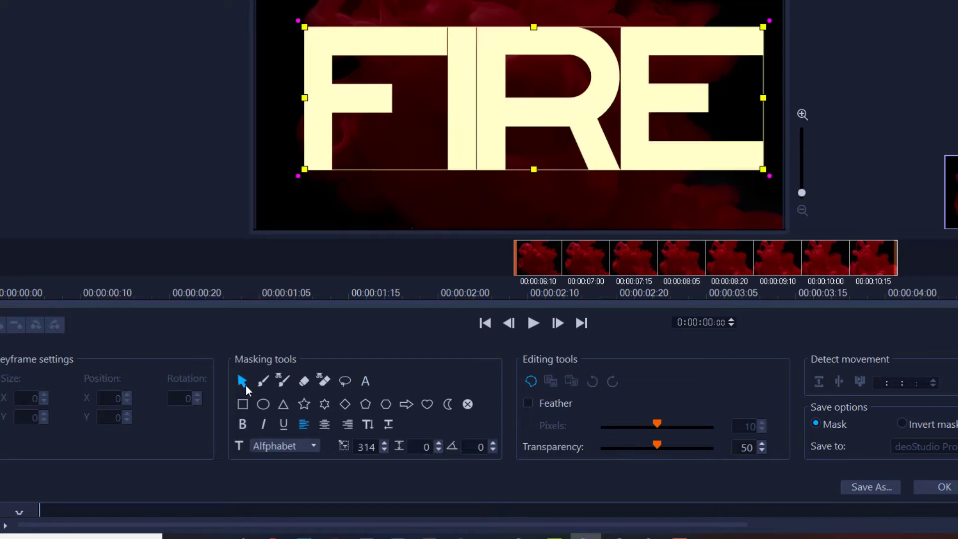
left_click(533, 324)
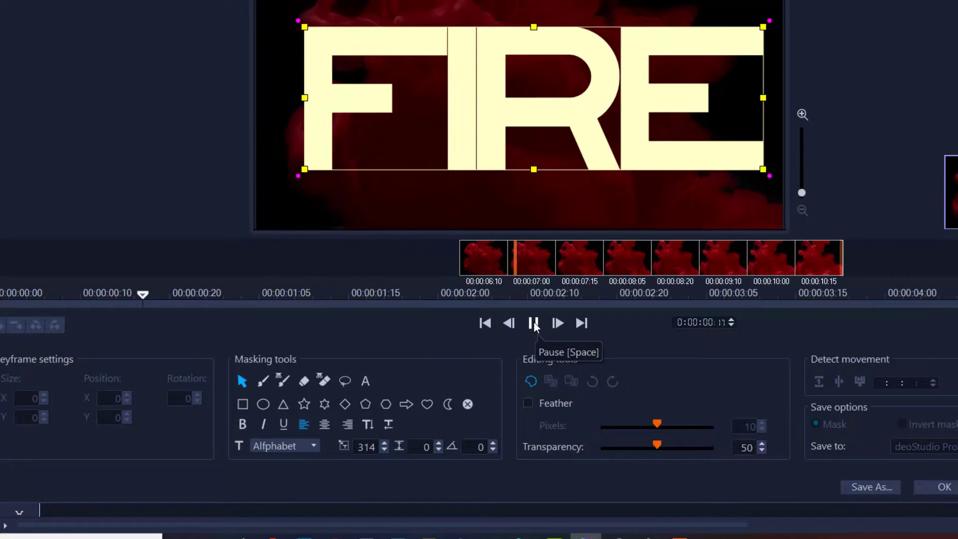
left_click(533, 324)
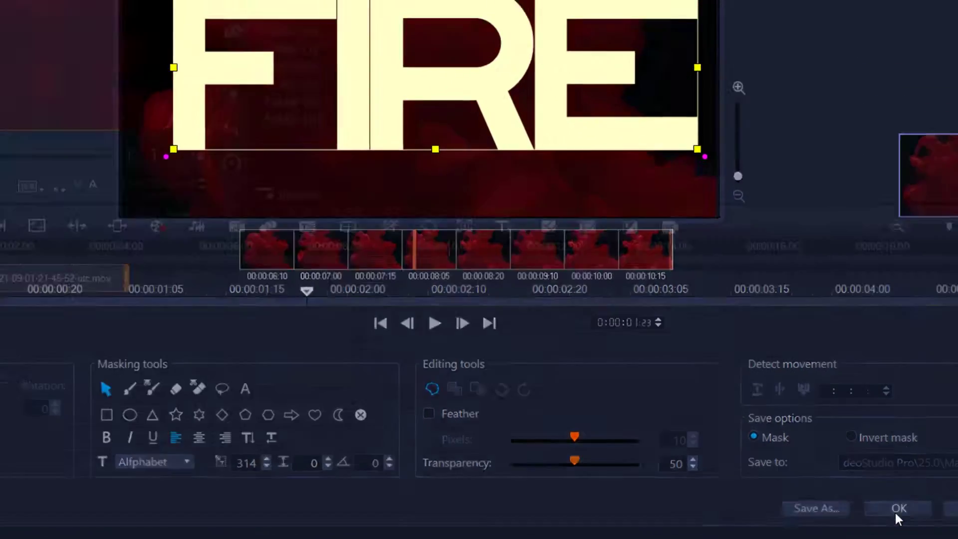
left_click(823, 475)
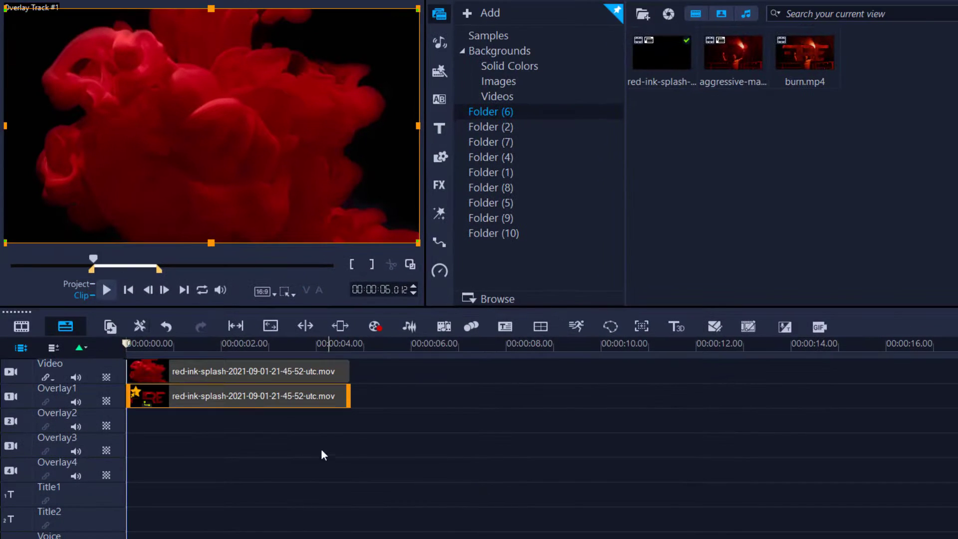
Step: Move the unmasked red-ink-splash clip from Video to Overlay1, past the end of the masked clip, and check the project playback
left_click(187, 399)
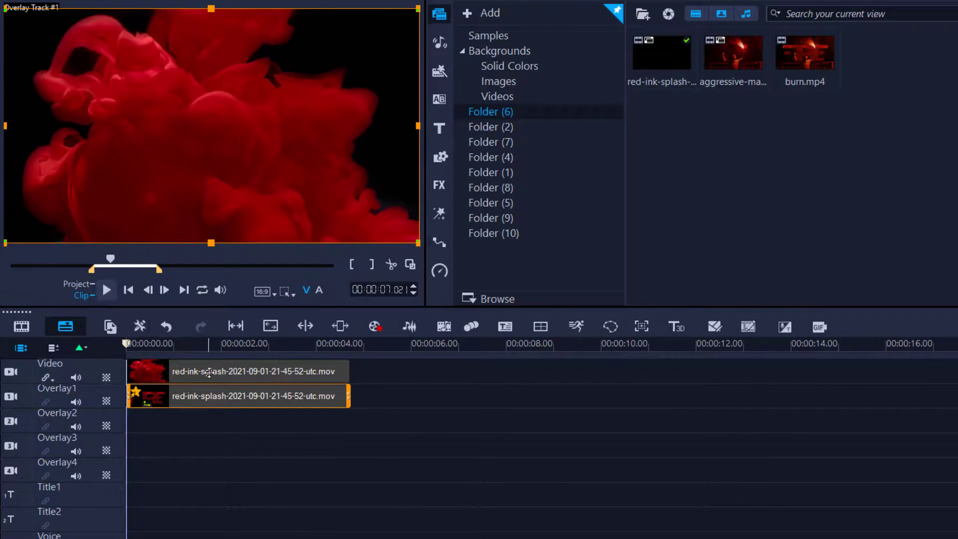
left_click_drag(208, 371, 561, 401)
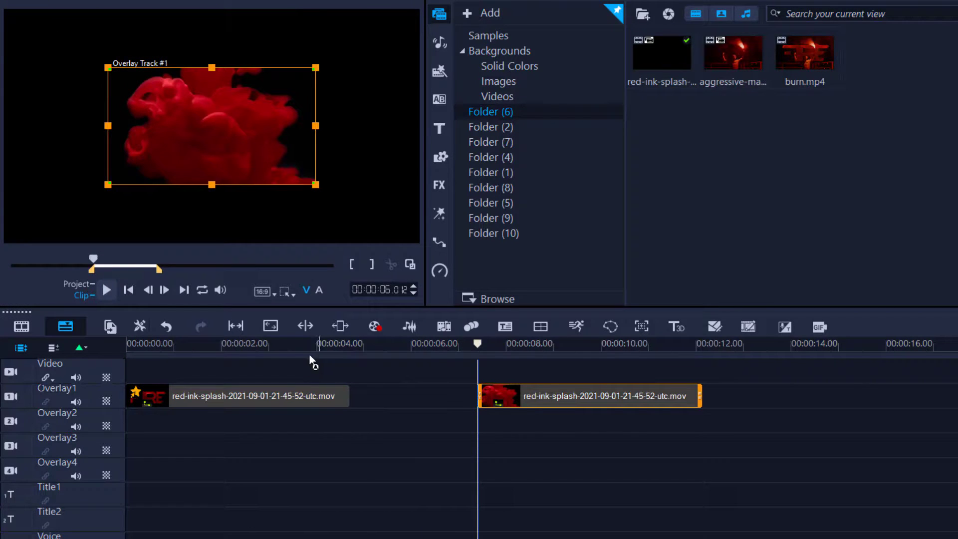
left_click_drag(306, 345, 191, 344)
left_click(436, 409)
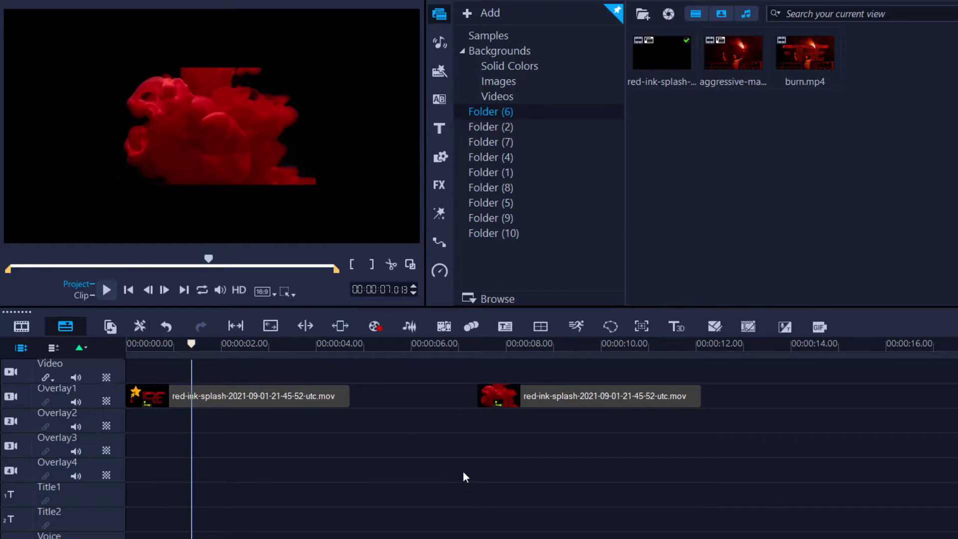
key("space")
Step: Place the aggressive-man-burning-signal-flare clip at the start of the Video track and scrub through the FIRE overlay above it
left_click_drag(729, 61, 315, 378)
left_click(311, 342)
mouse_move(310, 343)
left_mouse_down()
mouse_move(232, 343)
mouse_move(298, 349)
left_mouse_up()
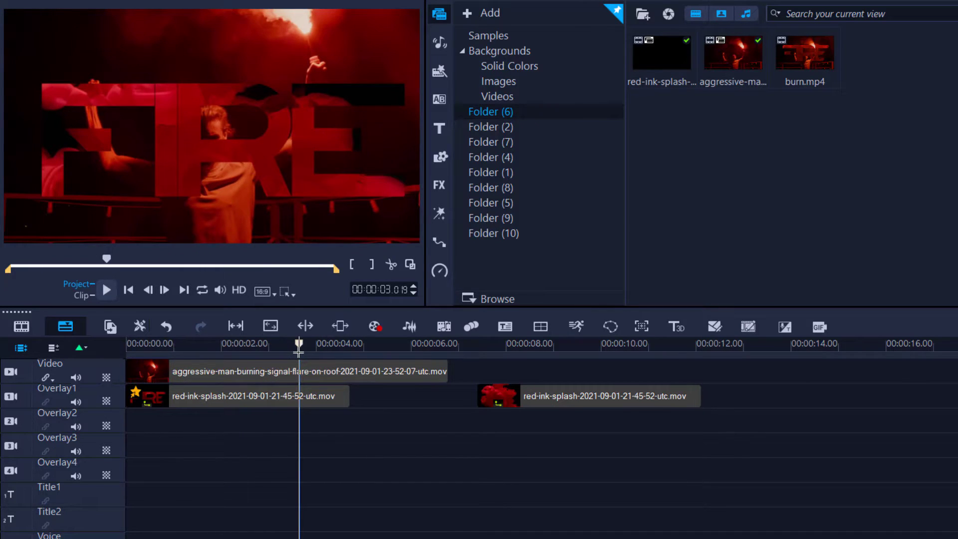